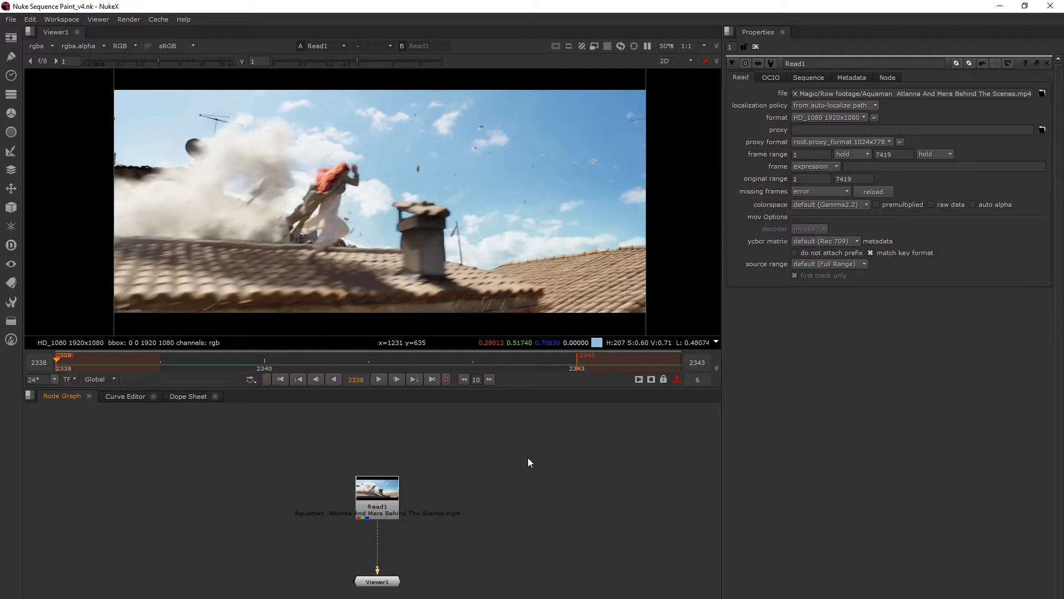
Add a Roto node beside the Read1 node in the node graph
key(o)
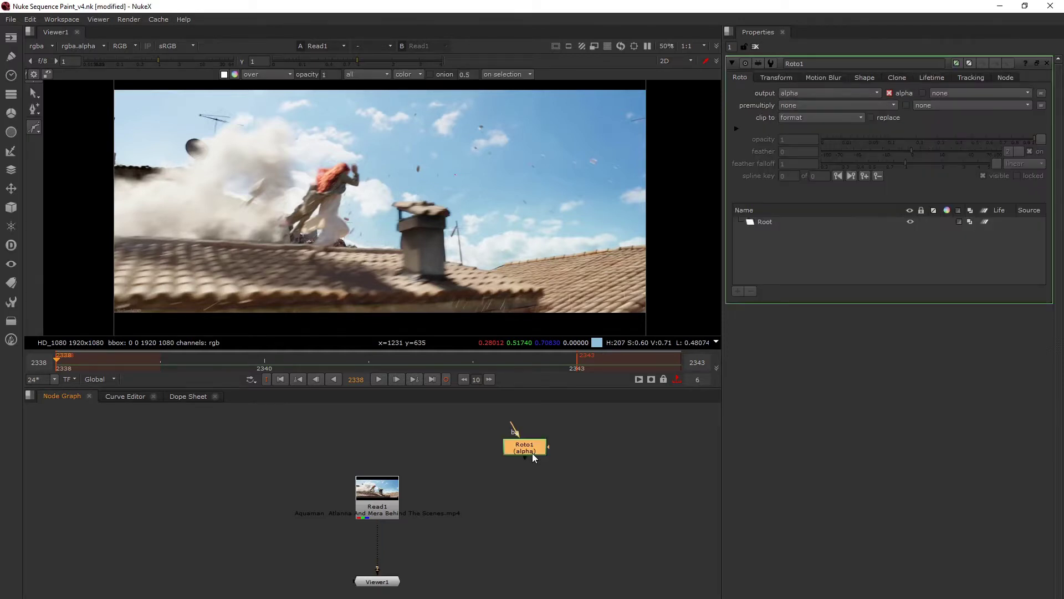
key(Delete)
key(Tab)
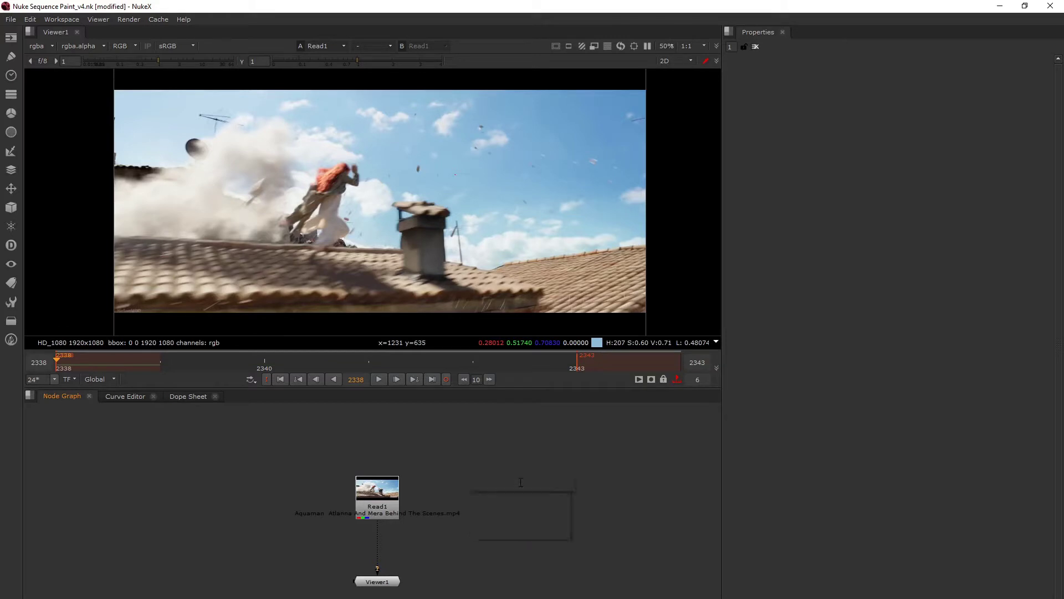
text(rot)
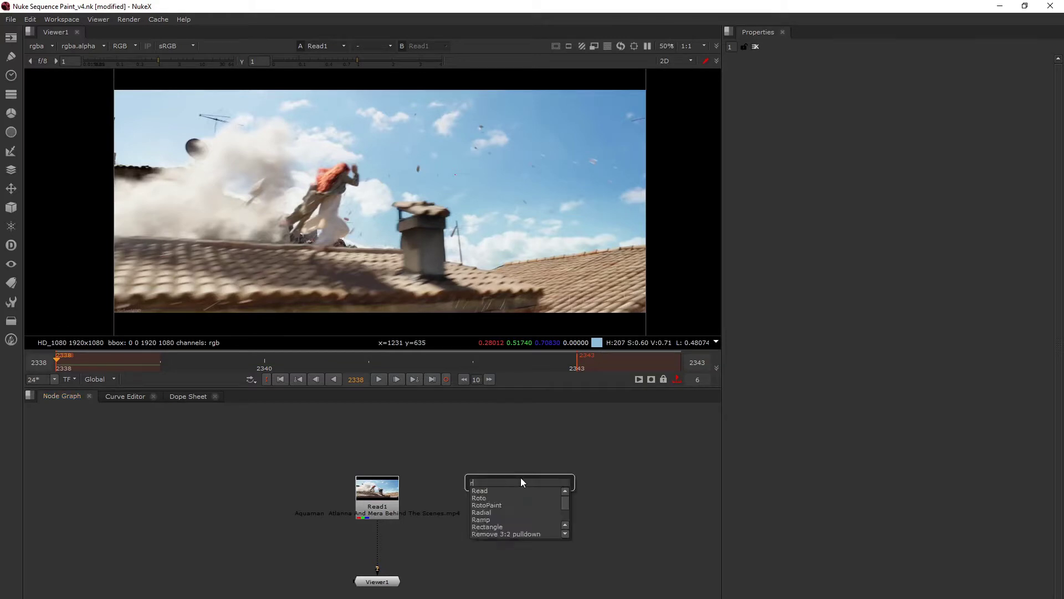
key(Return)
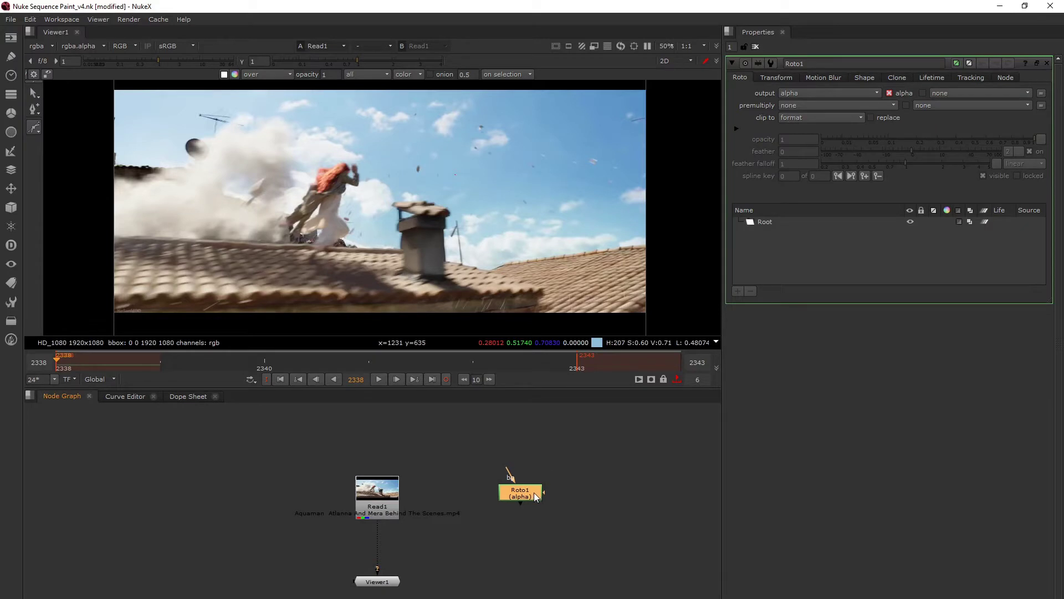
drag(533, 496, 539, 497)
drag(531, 500, 531, 502)
Review the roto selection tool variants and choose Select All
click(32, 95)
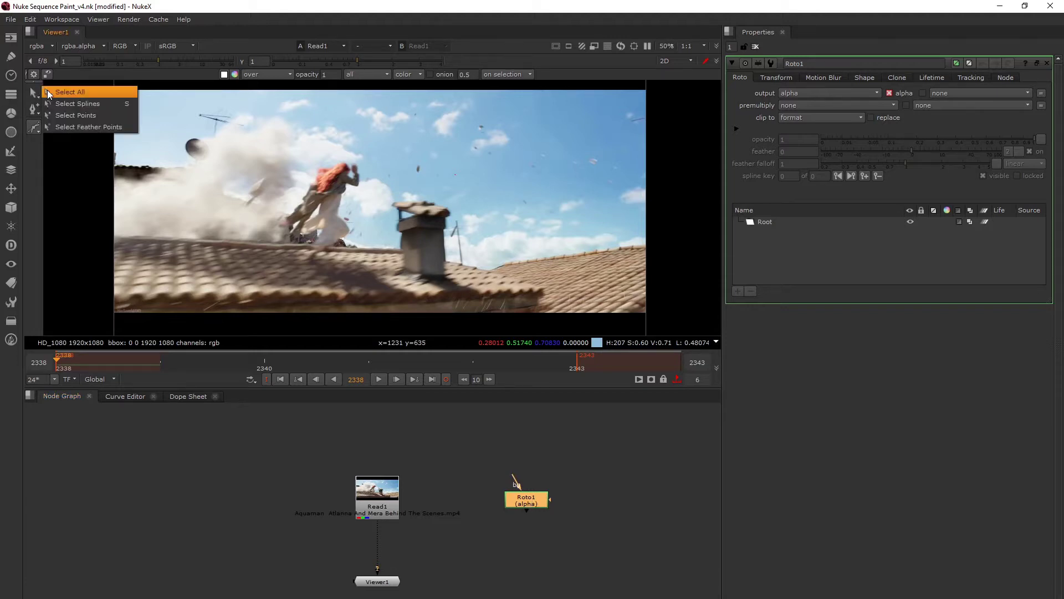
click(33, 95)
click(33, 95)
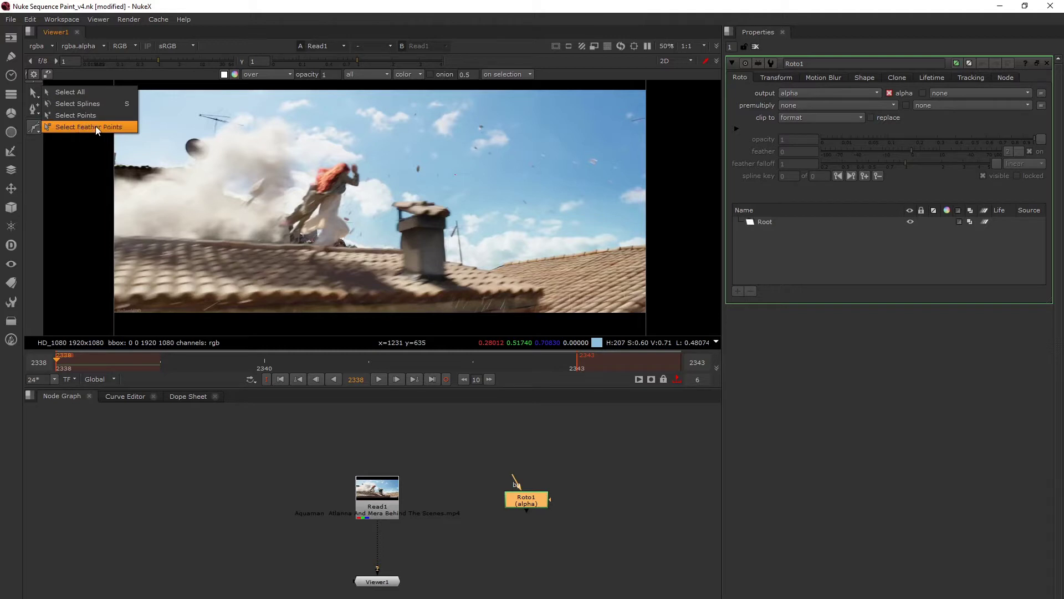
click(90, 178)
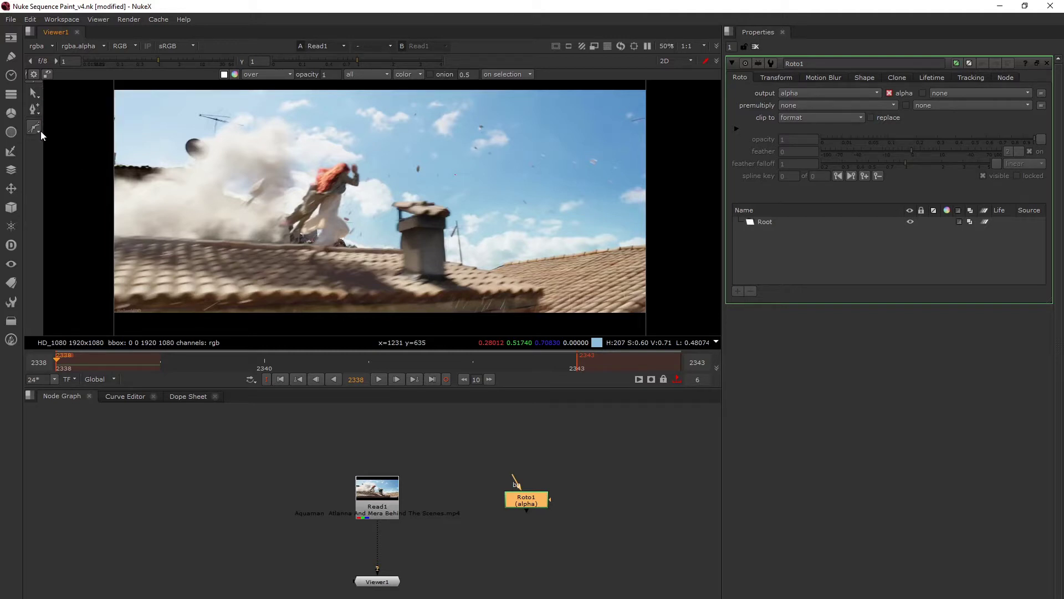
click(32, 91)
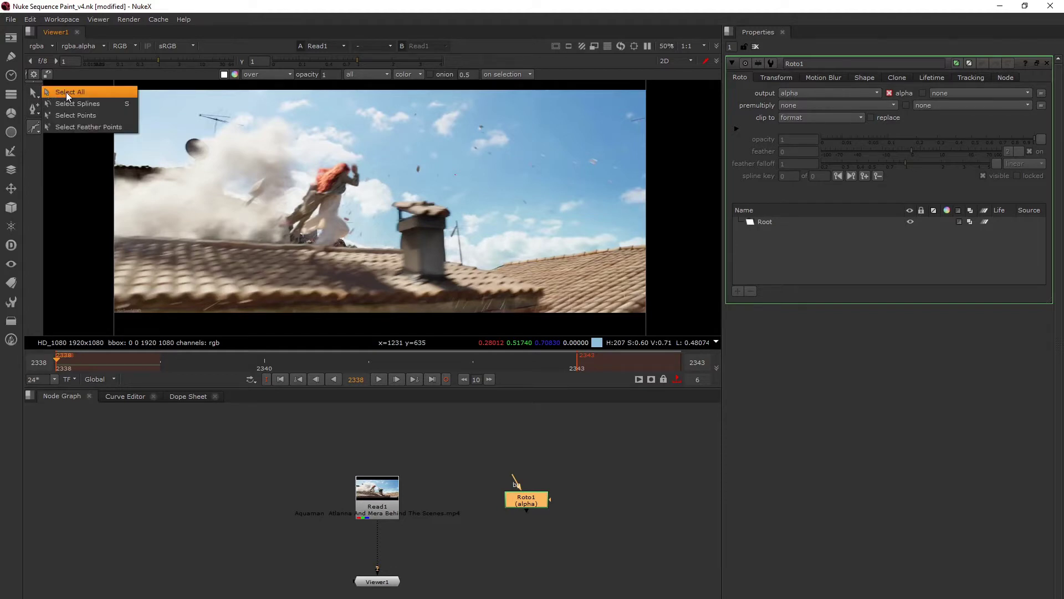
click(68, 92)
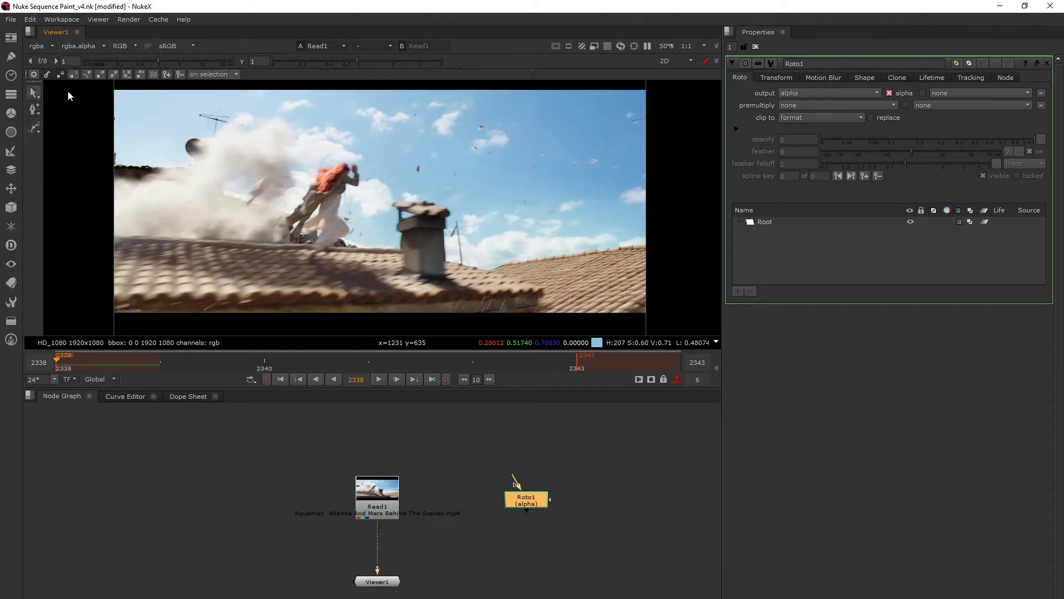
Draw a closed five-point Bezier shape over the smoke behind the red-haired figure
click(31, 128)
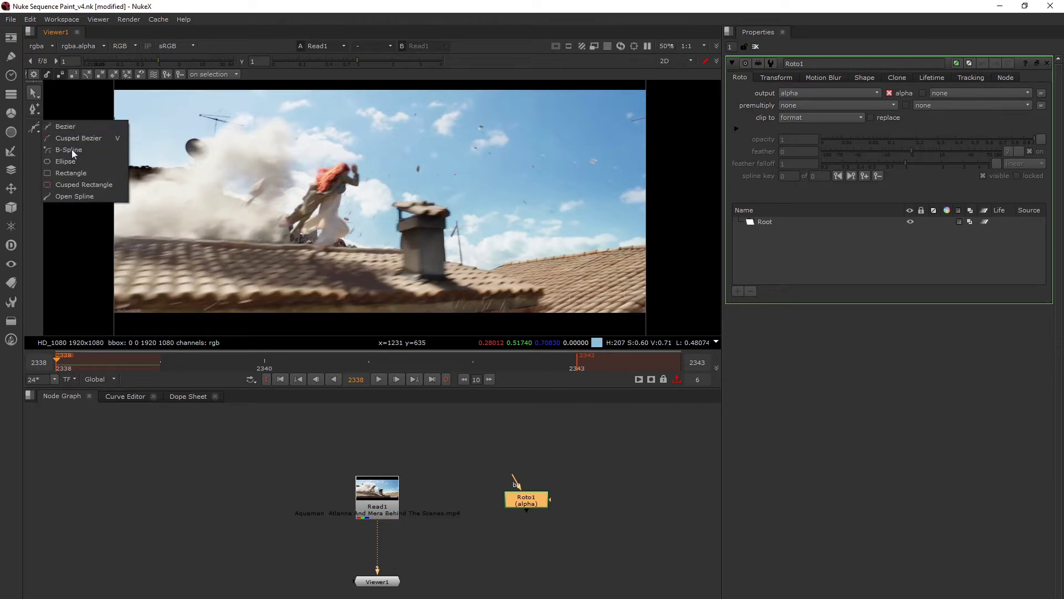
click(32, 153)
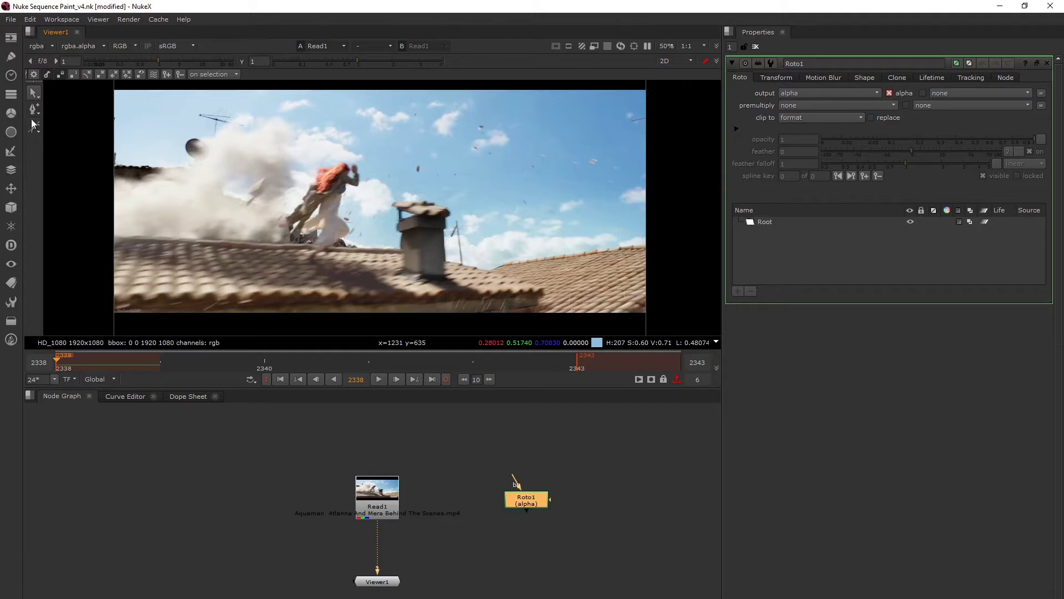
click(32, 128)
click(261, 147)
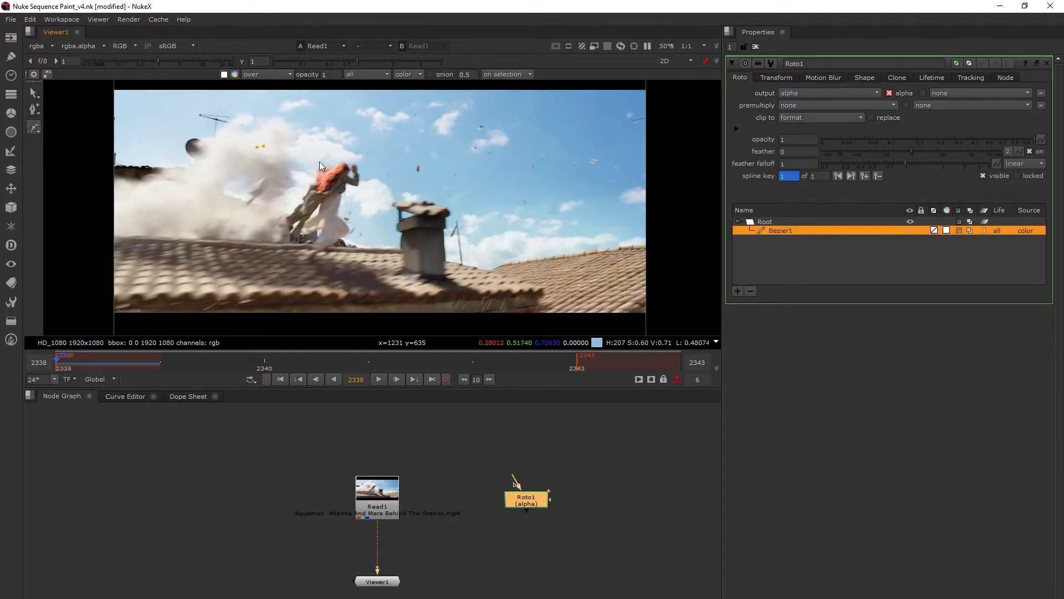
click(319, 164)
click(295, 213)
click(247, 207)
click(233, 176)
click(261, 147)
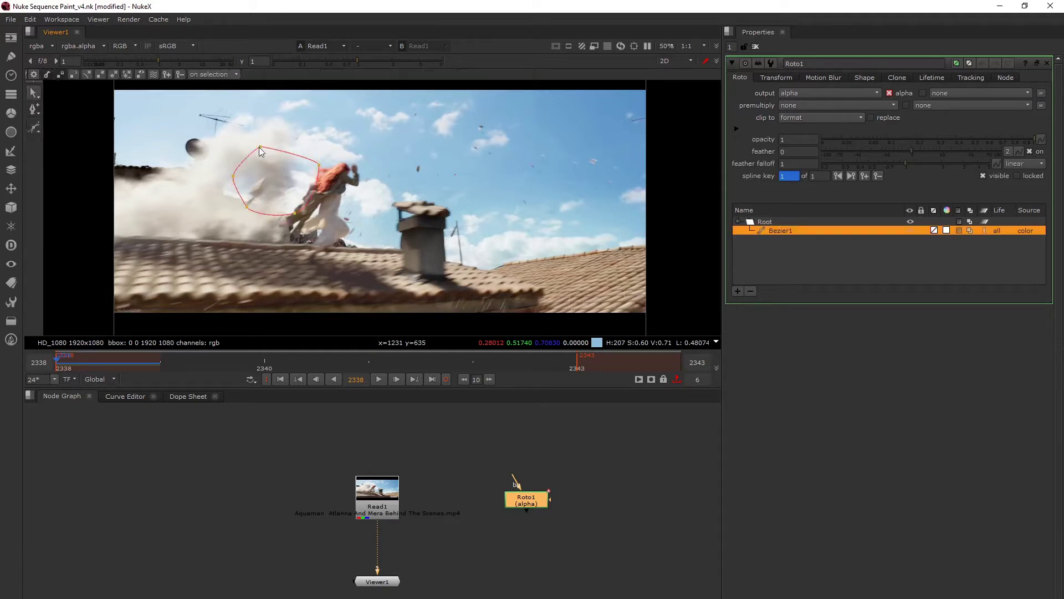
Add a point on the upper edge of the Bezier shape with Add Points and delete it with Remove Points
right_click(32, 107)
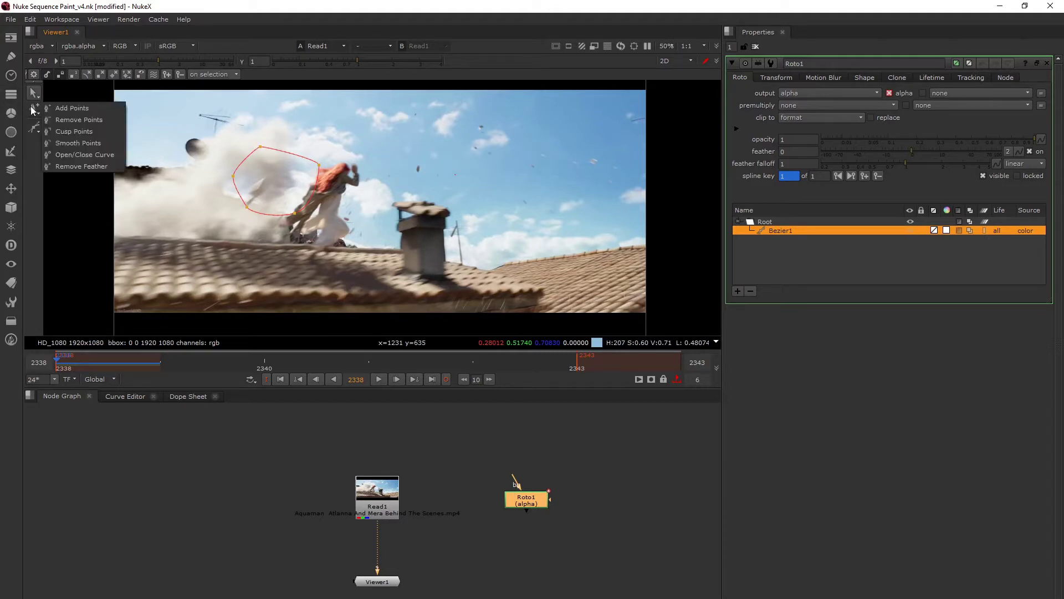
click(62, 110)
drag(293, 153, 297, 143)
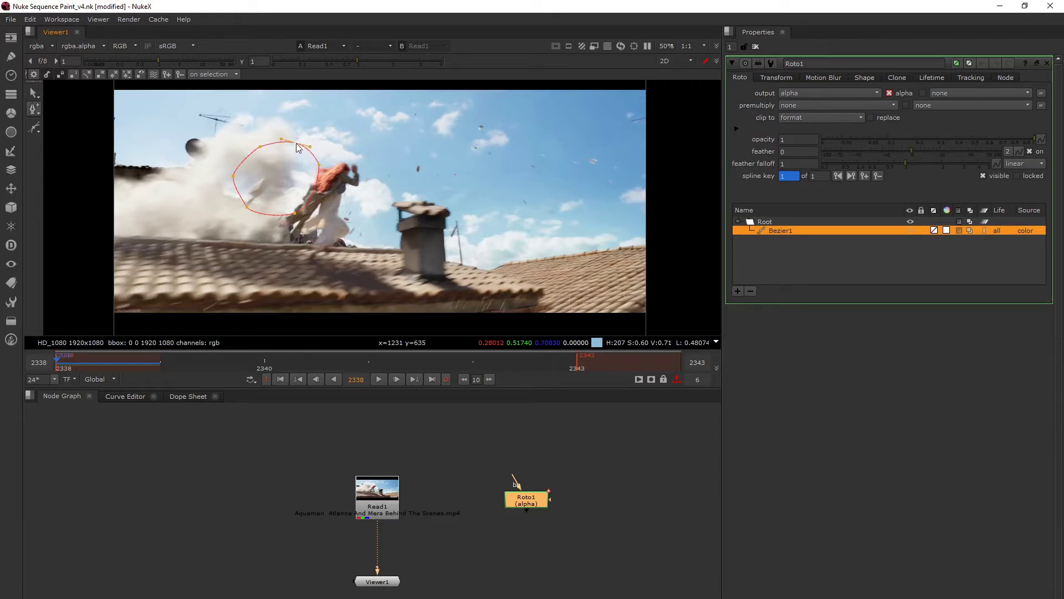
right_click(34, 108)
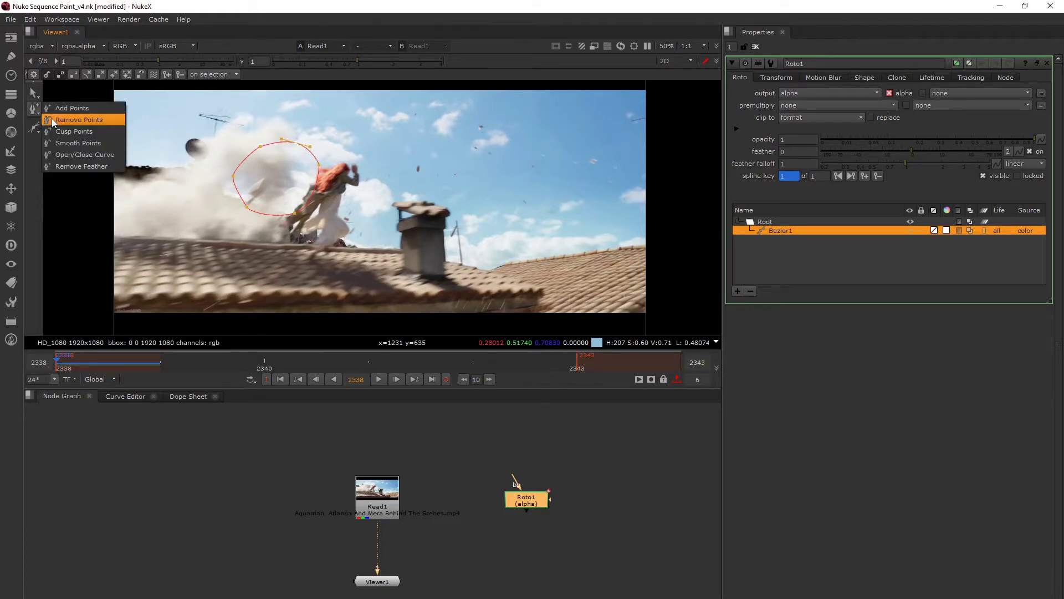
click(52, 118)
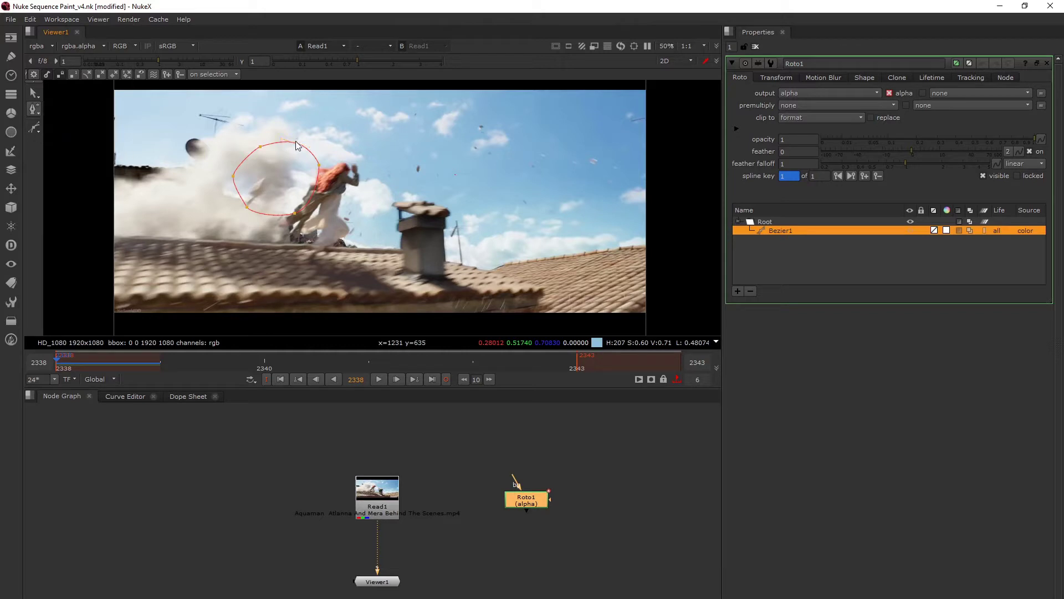
right_click(34, 114)
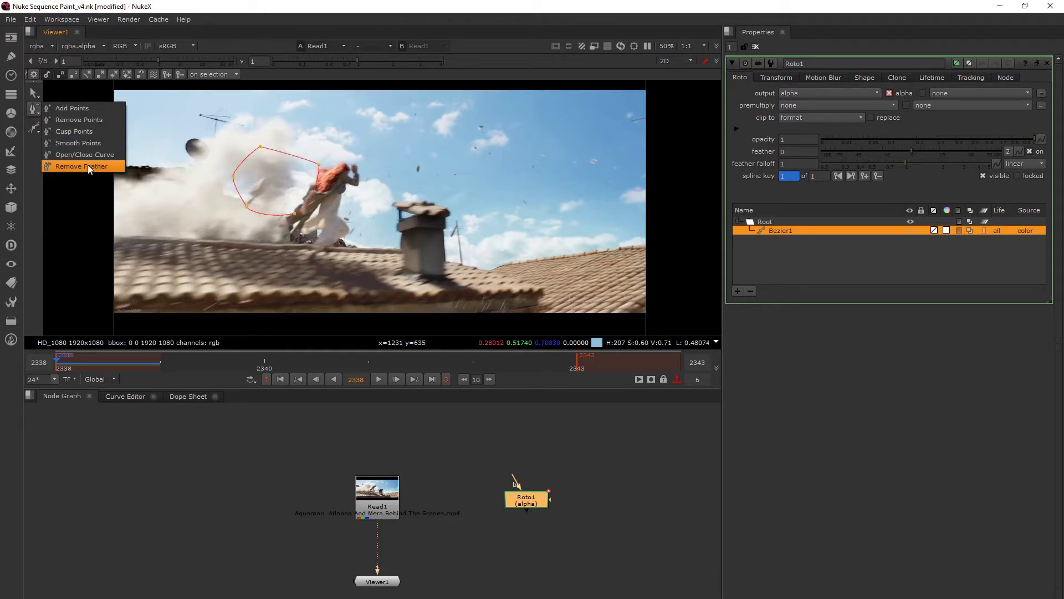
click(28, 178)
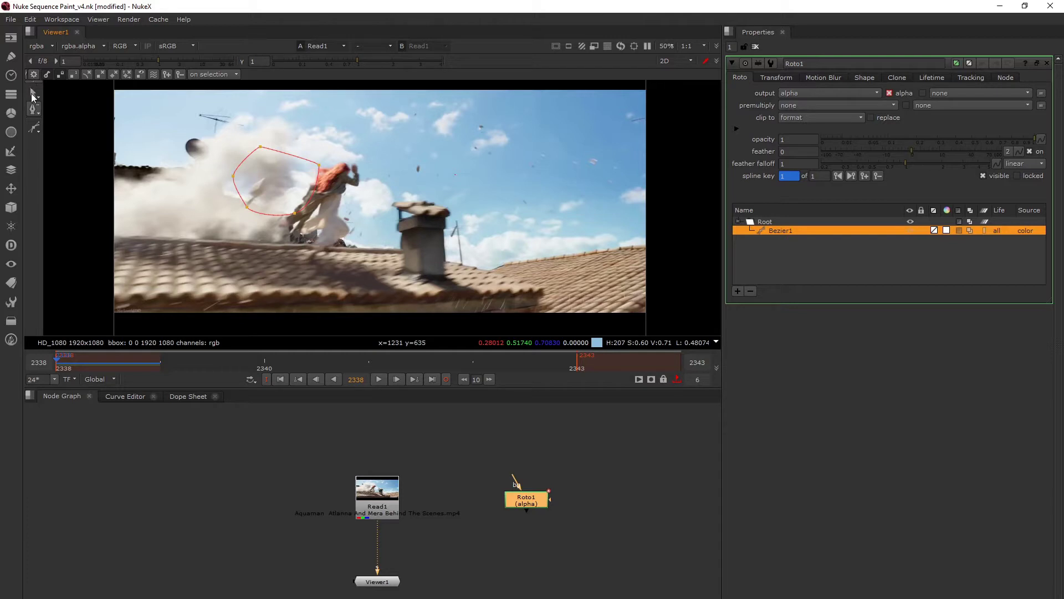
Select all points of the Bezier shape and smooth them
drag(219, 131, 368, 246)
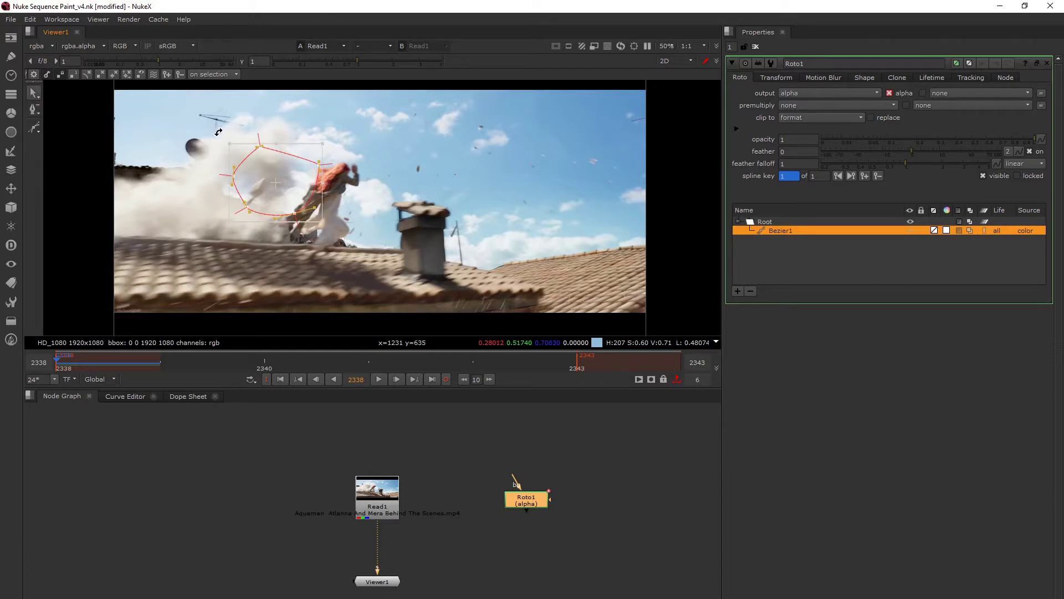
key(z)
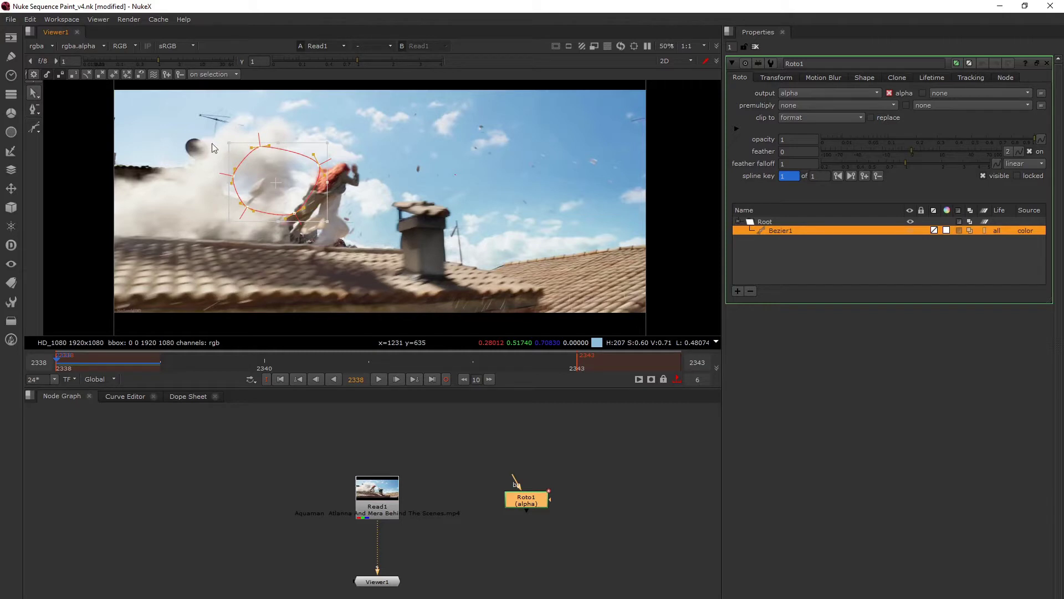
drag(253, 147, 258, 150)
Expand the feather around all points of the Bezier shape in several increments and remove it again
key(e)
key(e)
key(e)
key(e)
key(e)
key(e)
key(e)
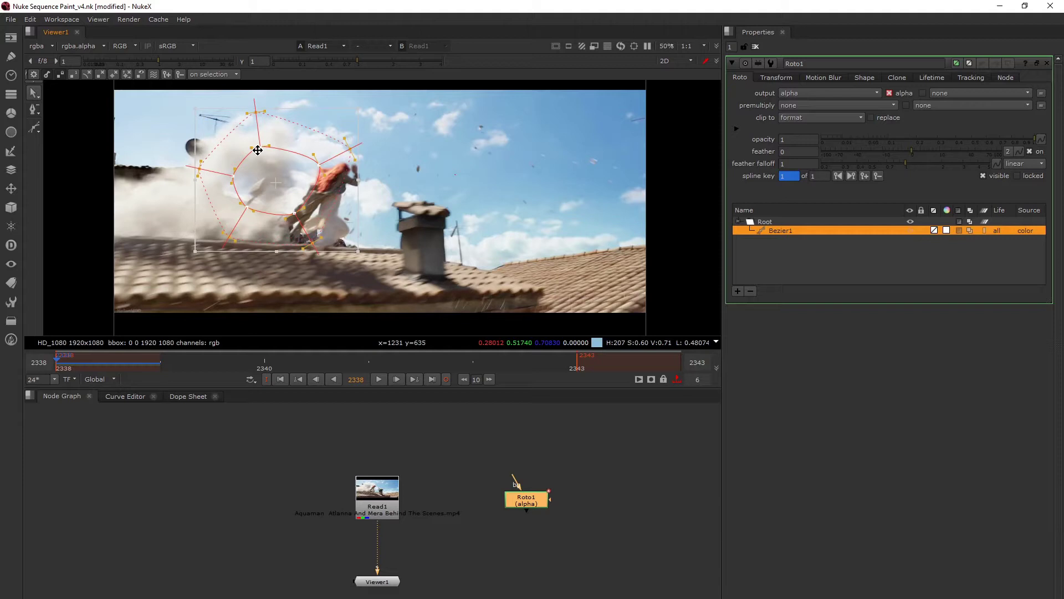
key(shift+e)
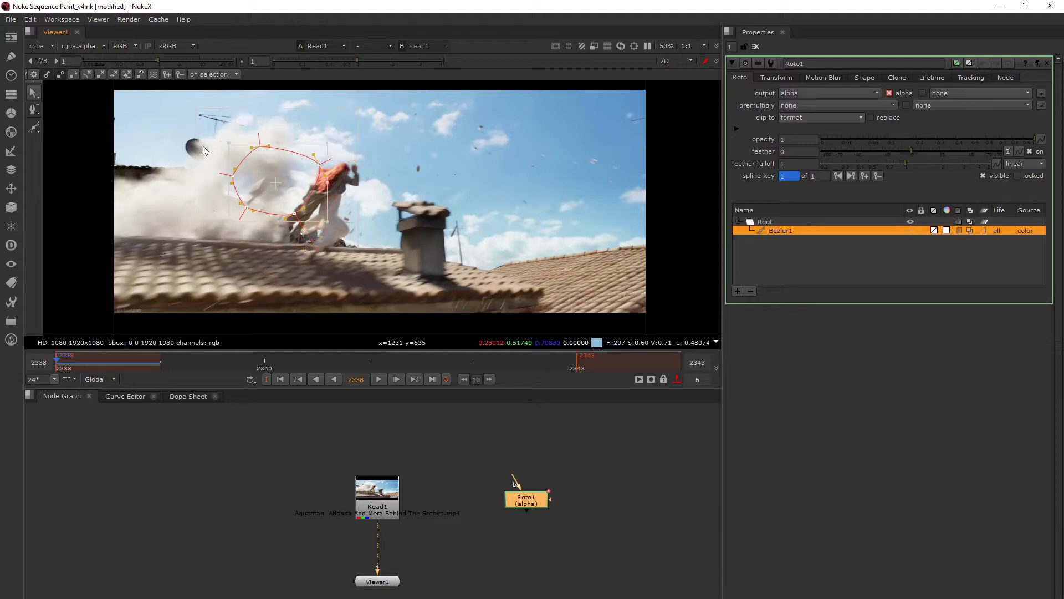
Reselect all points of the Bezier shape and pull their feather outward by hand
click(259, 146)
drag(305, 197, 368, 241)
right_click(32, 113)
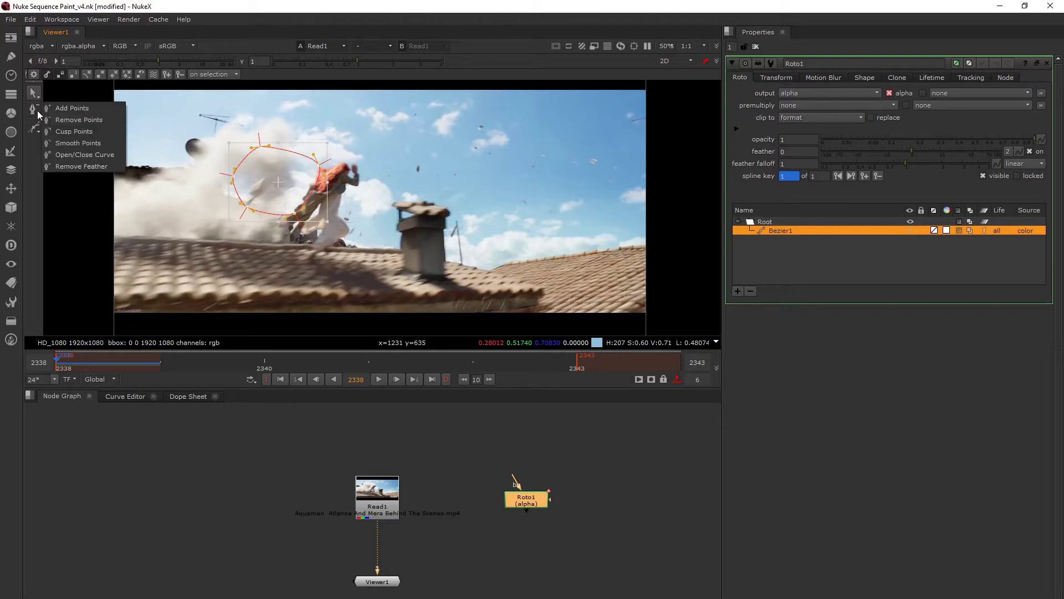
click(75, 170)
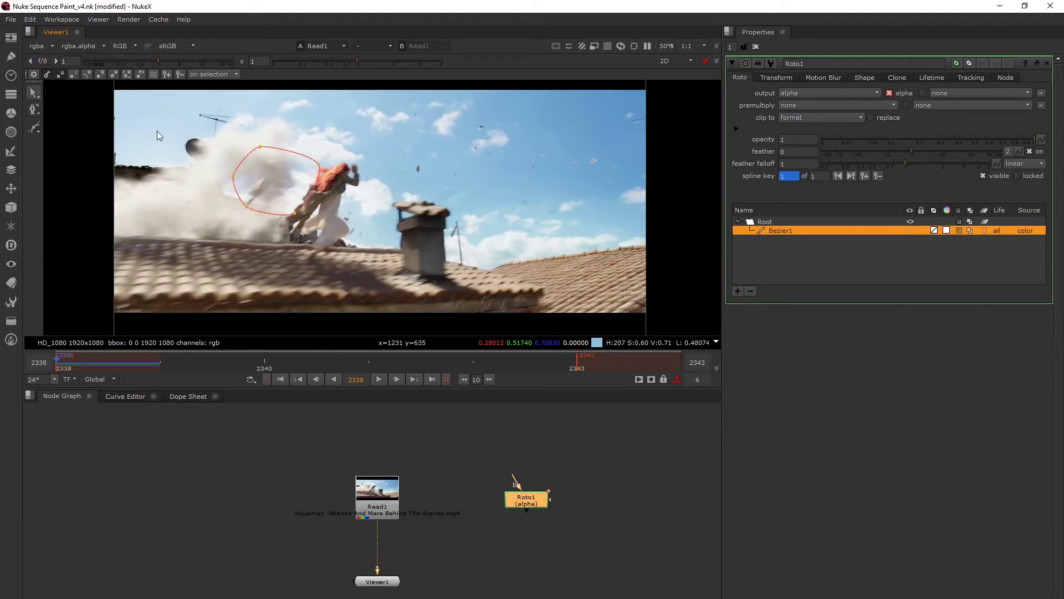
drag(157, 130, 366, 228)
ctrl+drag(331, 162, 369, 157)
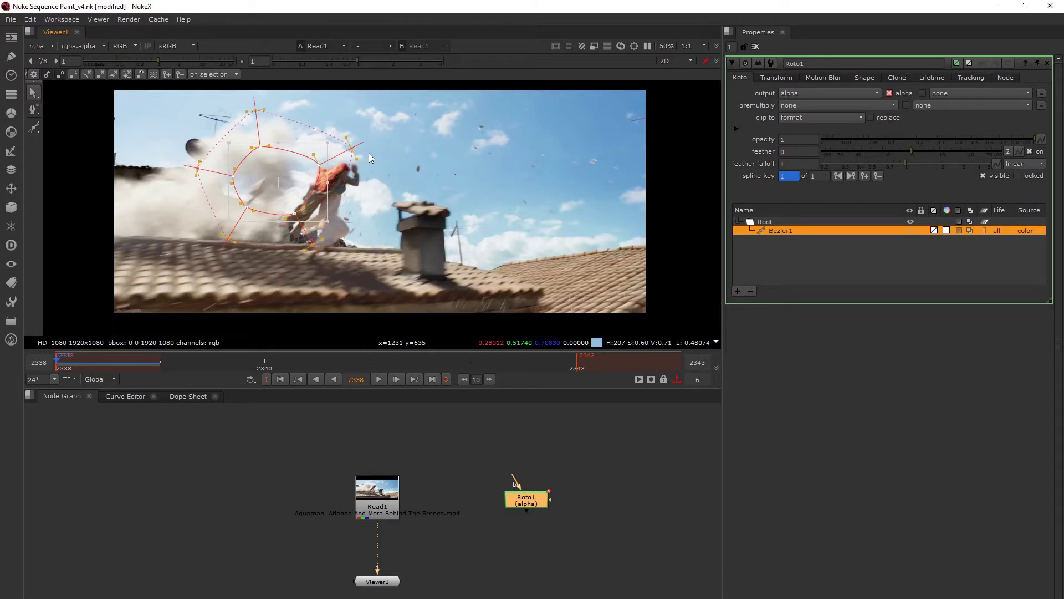
Select the whole Bezier shape over the smoke and delete it
click(158, 151)
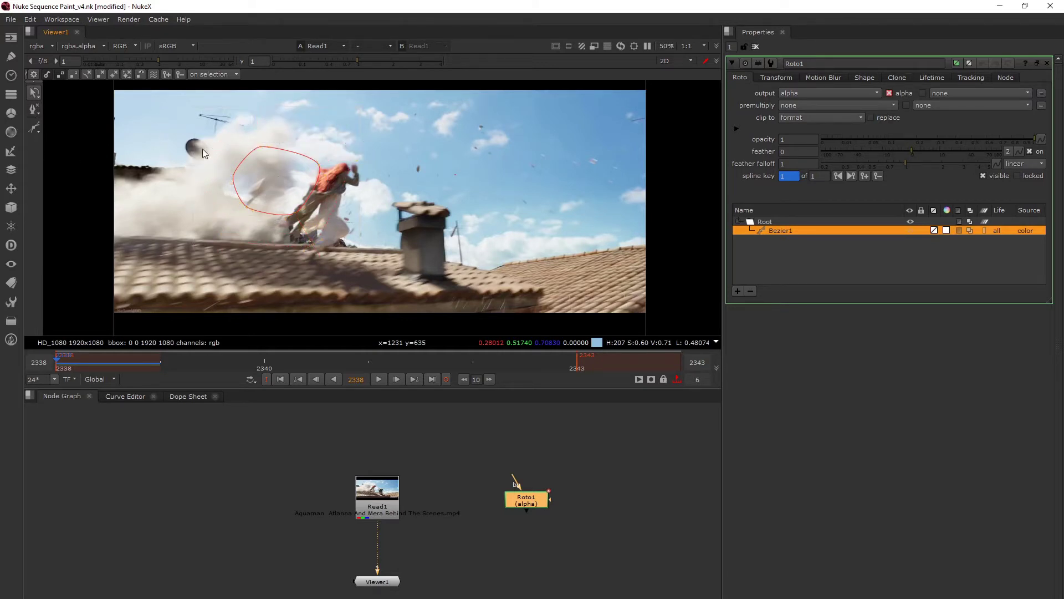
drag(160, 127, 330, 215)
key(Delete)
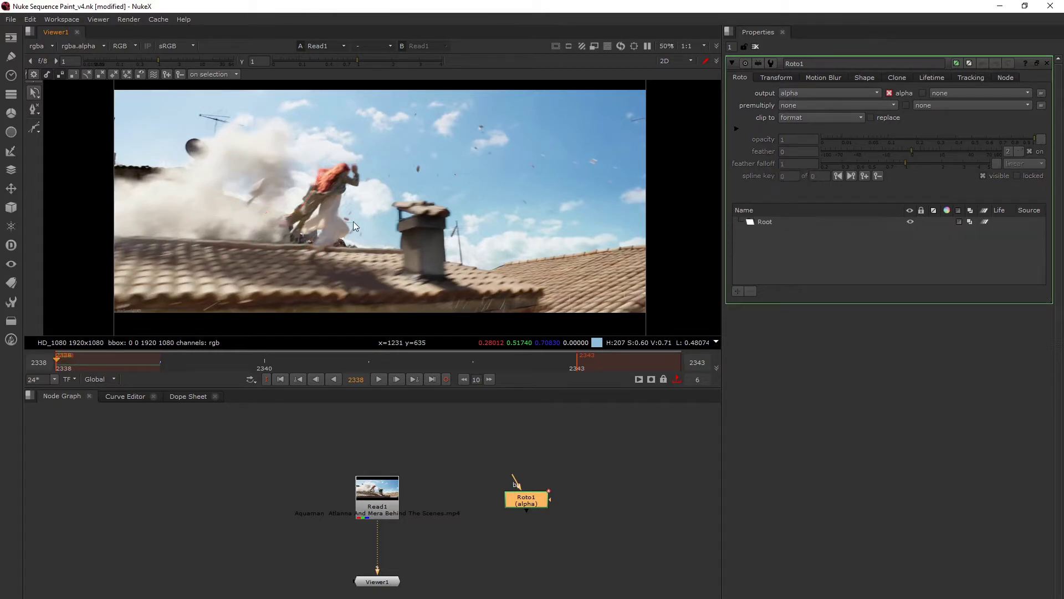
Move the Roto1 node lower in the node graph and activate the Bezier drawing tool
drag(513, 500, 495, 551)
click(502, 487)
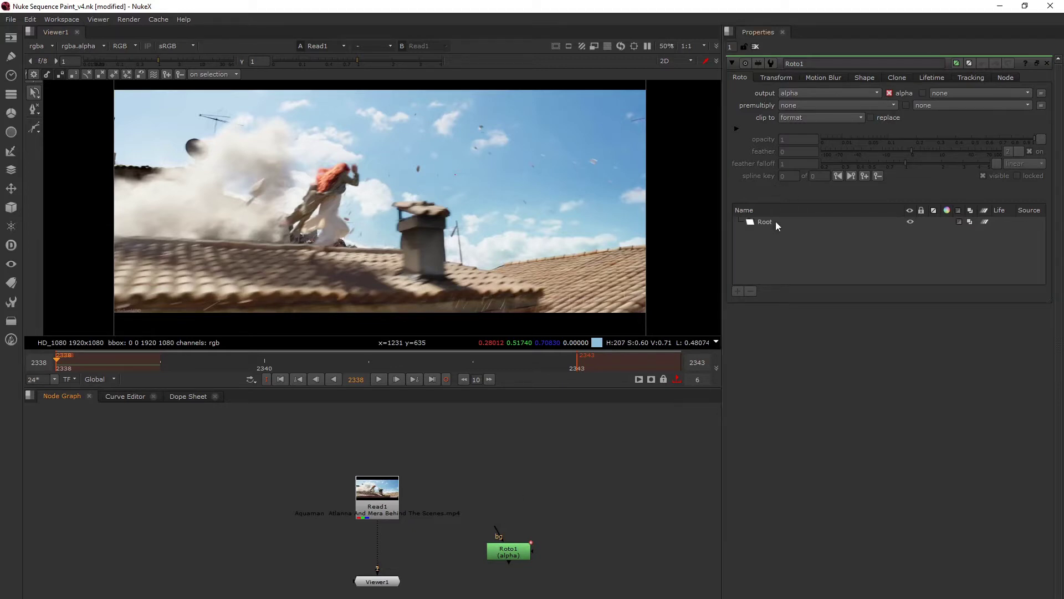
drag(35, 127, 53, 128)
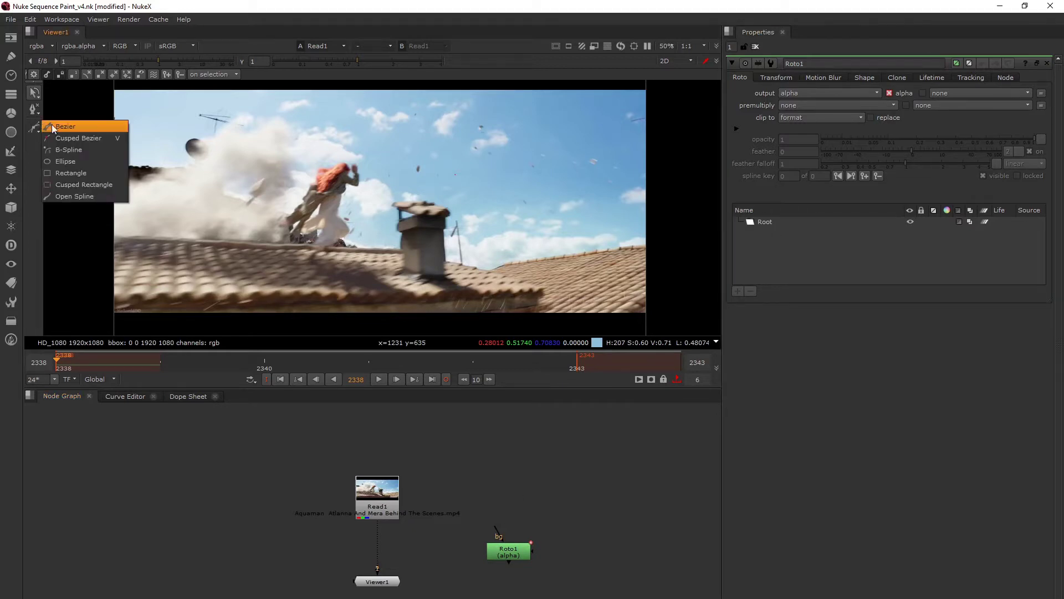
click(54, 127)
scroll(407, 161, up, 4)
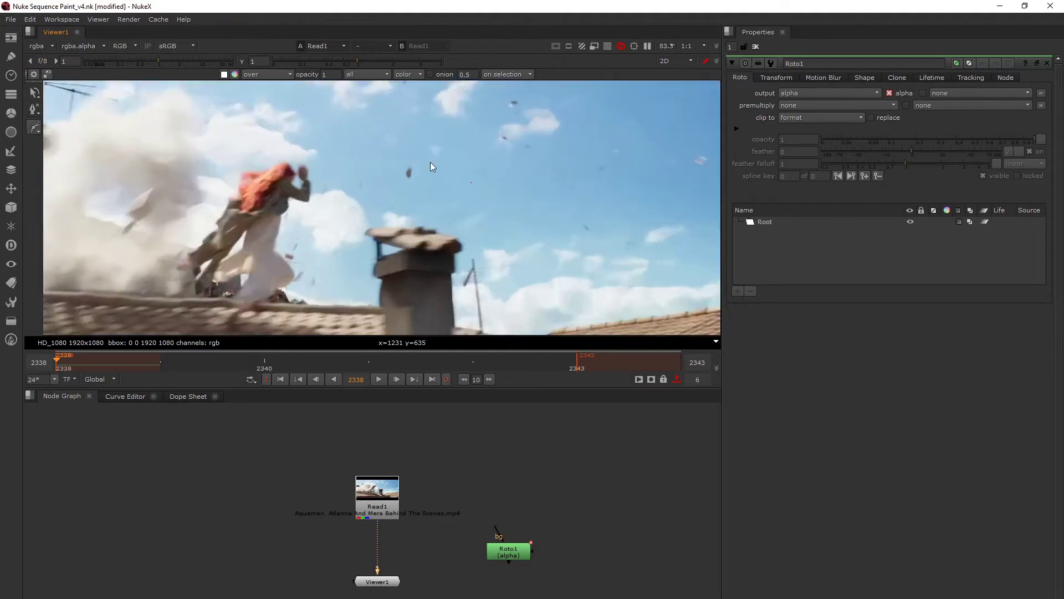
Add a Constant node, place it above Roto1, and show it in the viewer
drag(510, 549, 507, 559)
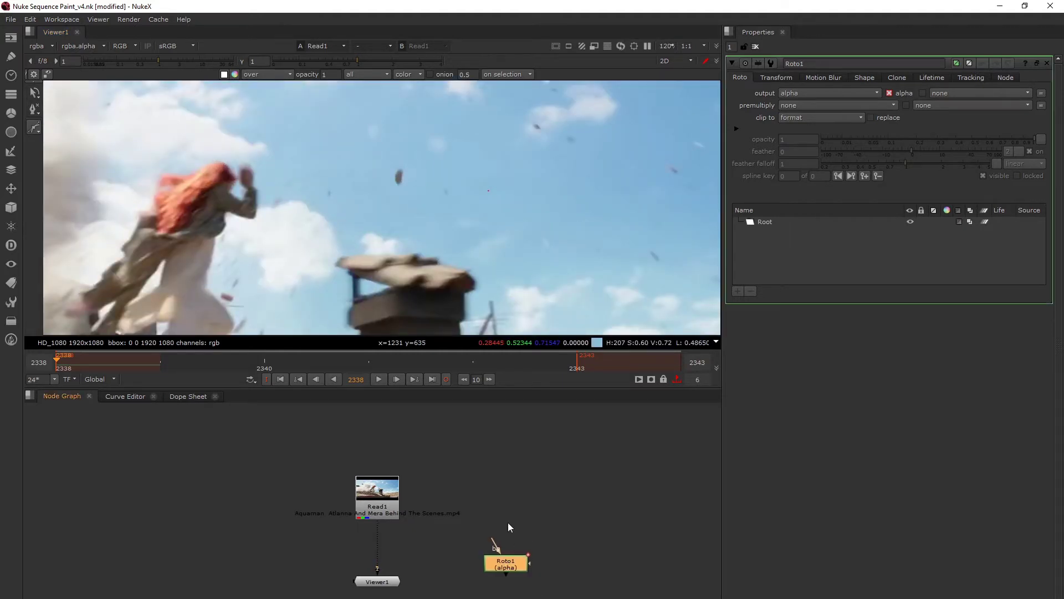
click(508, 523)
key(Tab)
text(const)
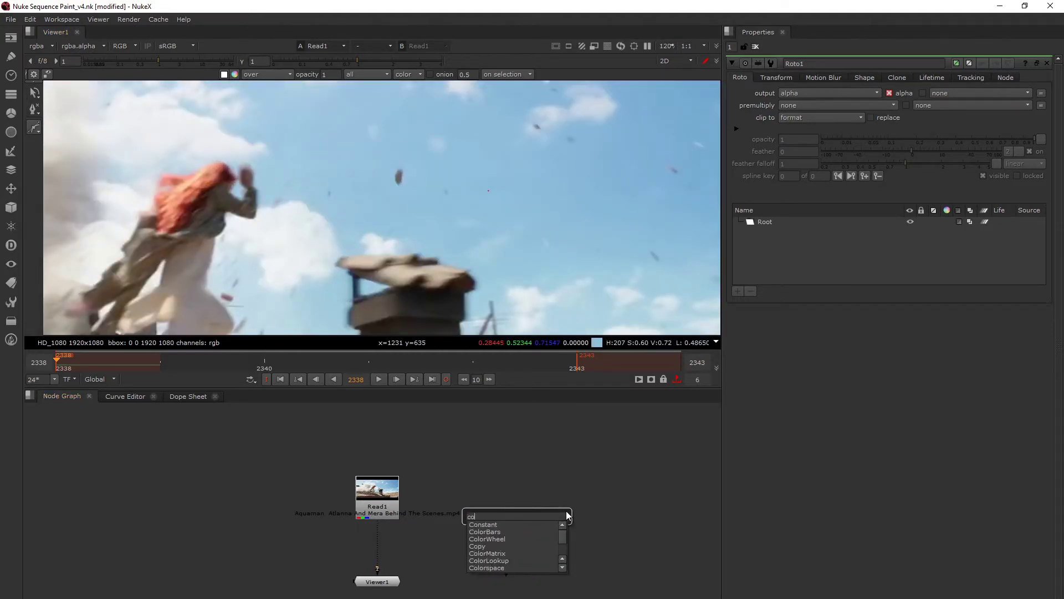
key(Return)
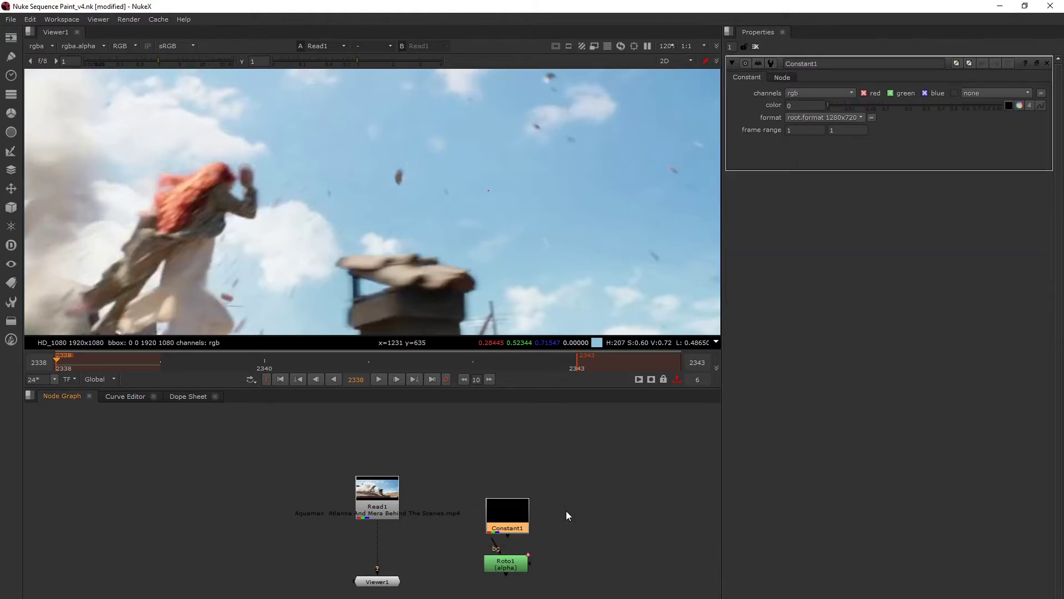
drag(521, 512, 517, 489)
key(1)
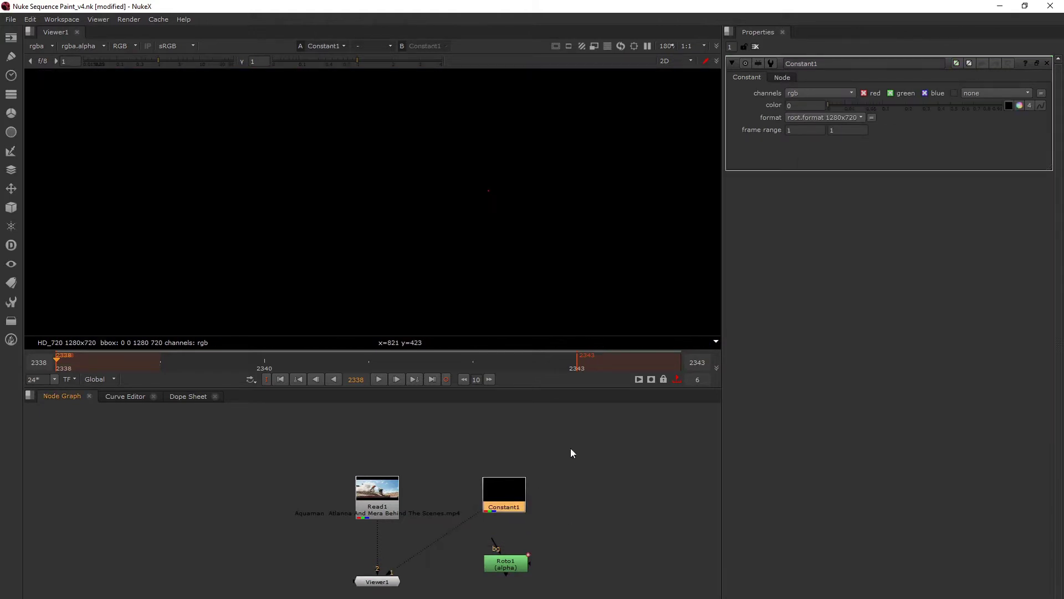
Add a Copy node below Constant1 and connect Roto1 to its A input so the roto alpha is copied in
key(Tab)
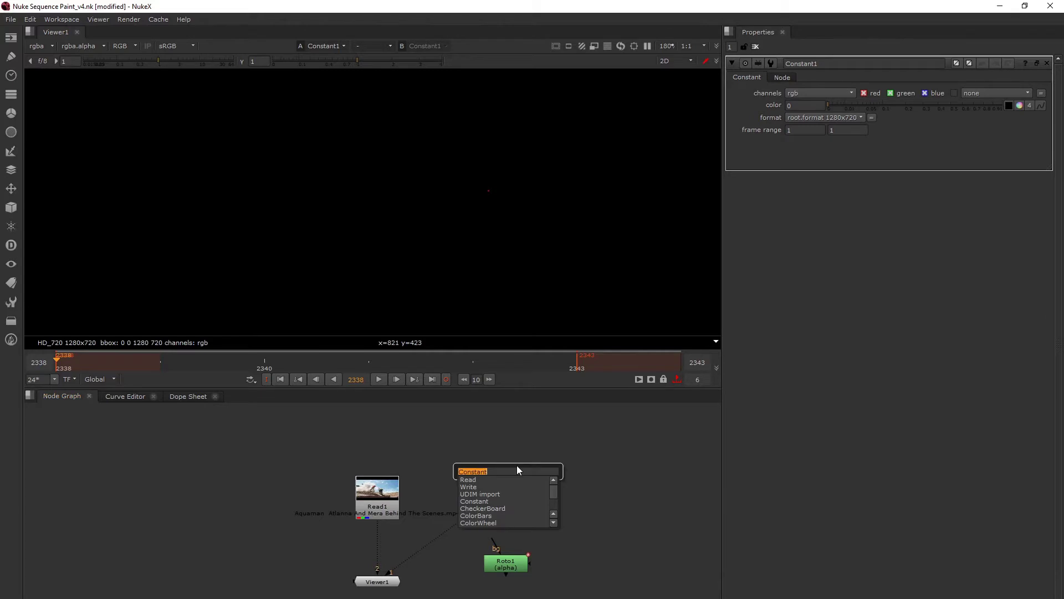
text(copy)
key(Return)
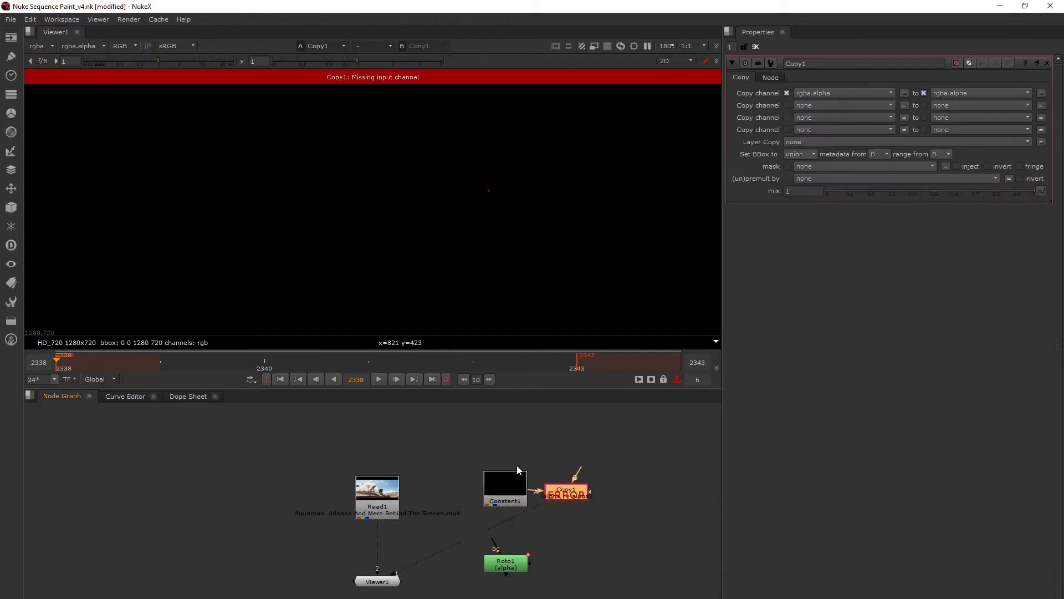
drag(567, 496, 567, 519)
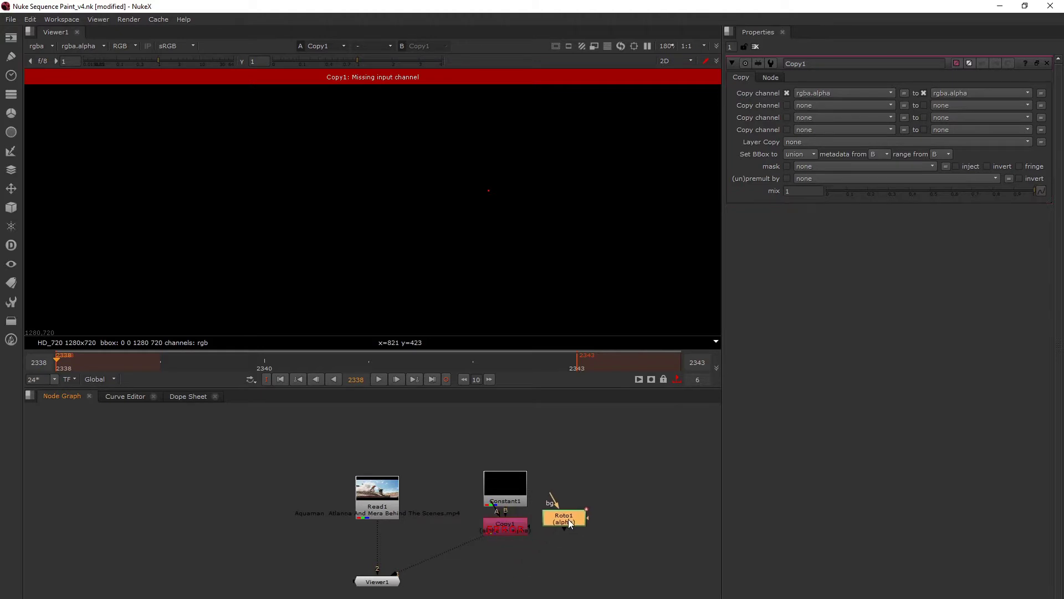
drag(497, 513, 535, 515)
Add a Premult node after Copy1 and merge its result over Read1 with a Merge node ahead of the viewer
click(514, 527)
key(Tab)
text(p)
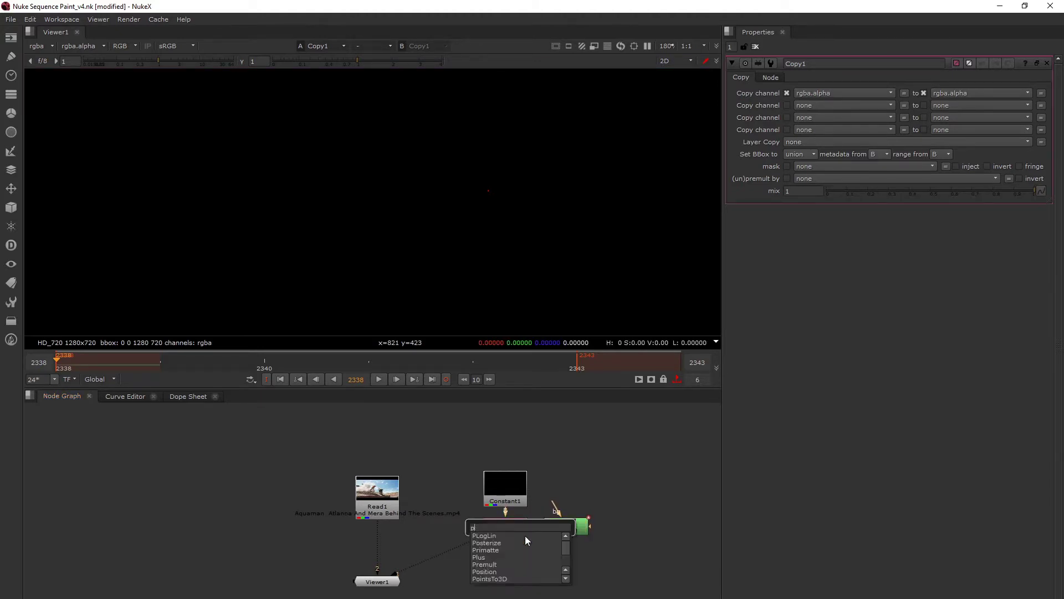
text(remult)
key(Return)
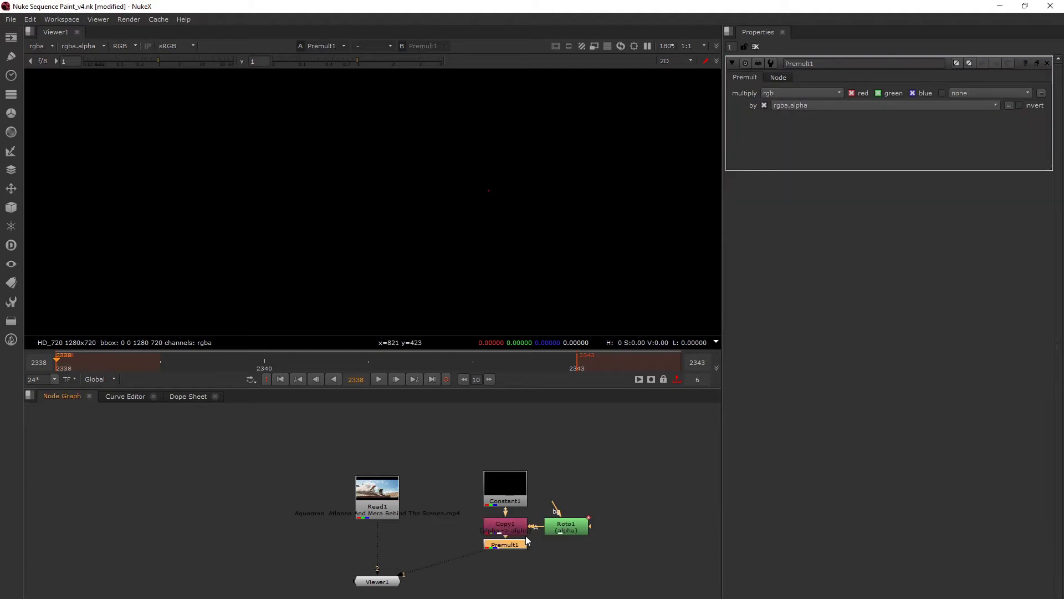
key(m)
drag(581, 541, 395, 544)
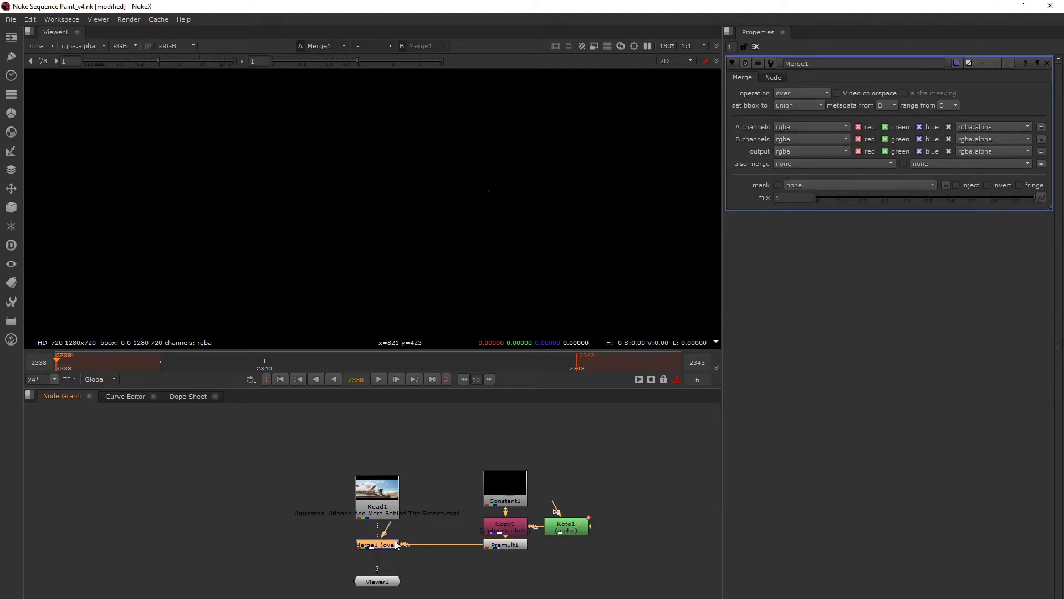
With Roto1 open, draw a closed five-point Bezier shape around the dark debris in the sky
double_click(564, 527)
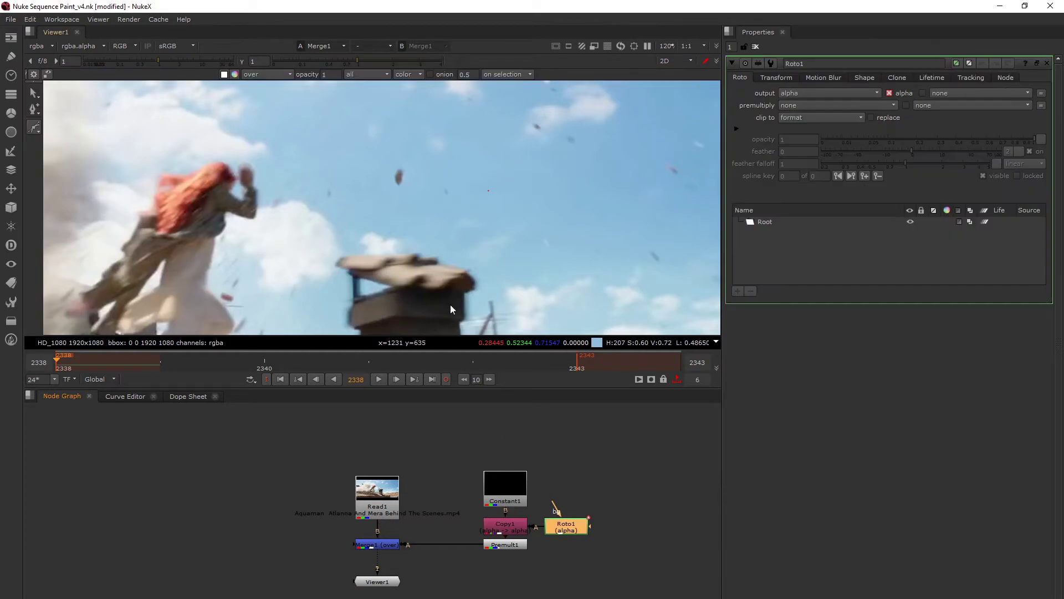
click(384, 160)
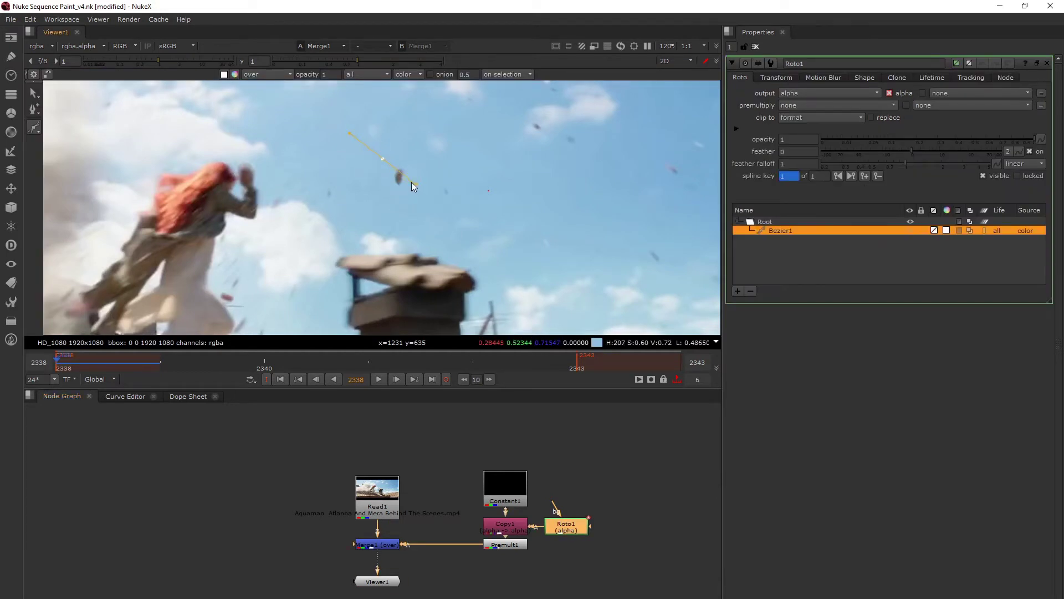
key(ctrl+z)
click(34, 128)
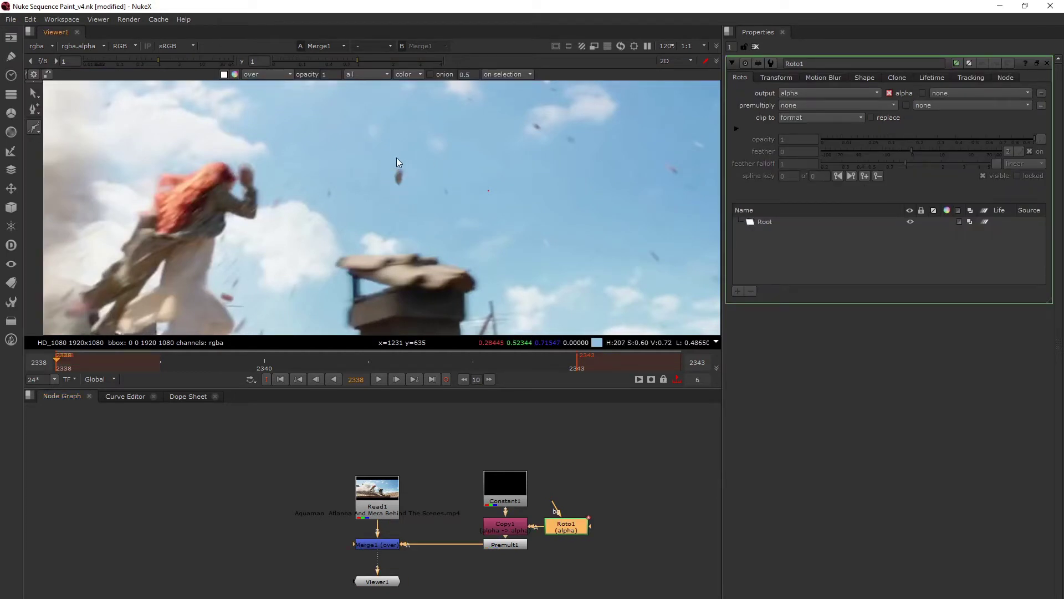
click(396, 158)
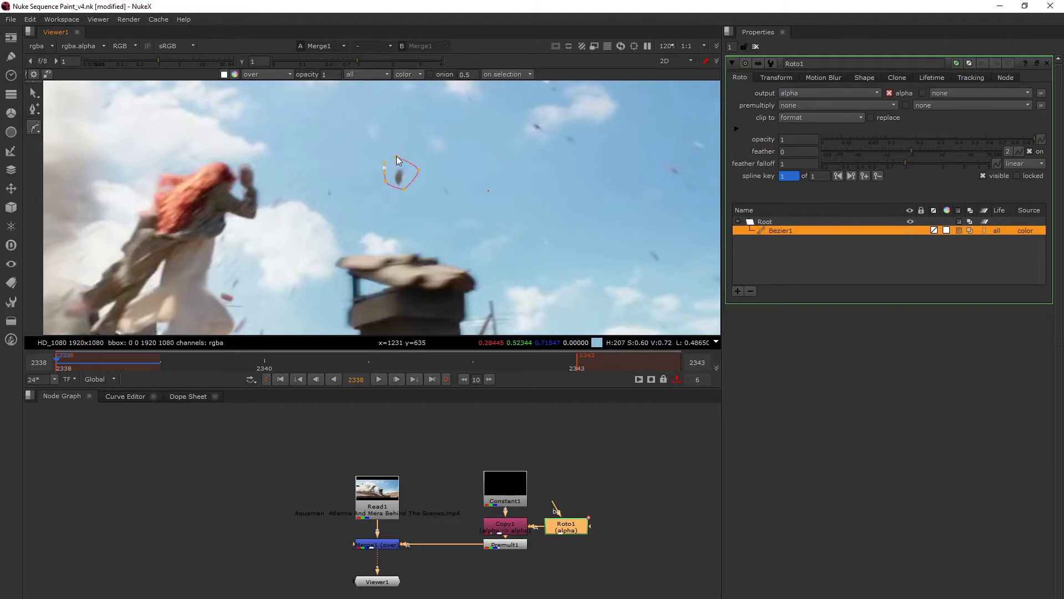
click(396, 160)
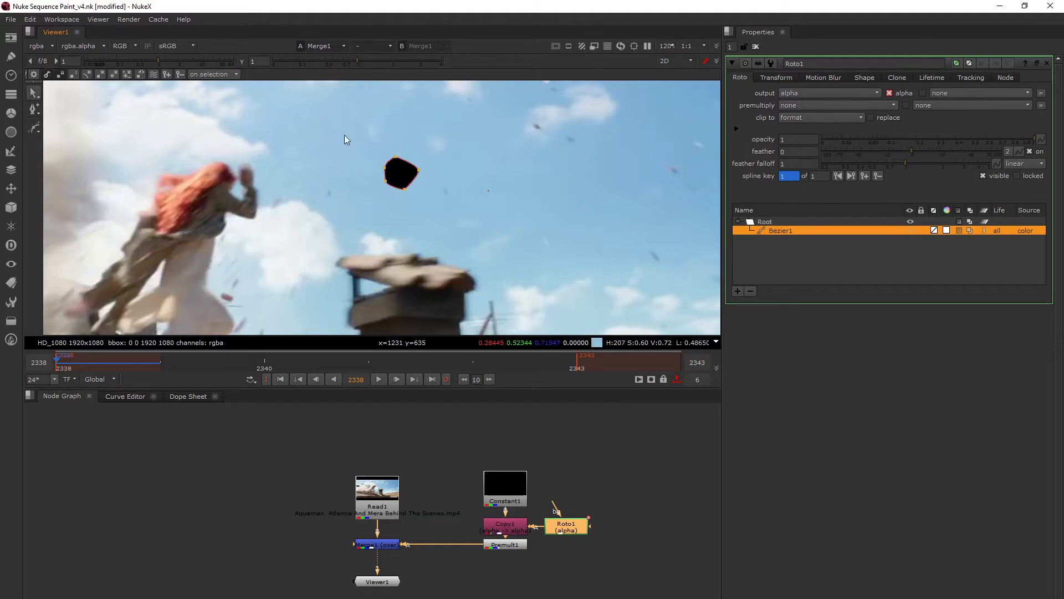
Smooth all points of the Bezier shape around the debris into a rounded outline and keep the whole shape selected
key(z)
key(z)
click(463, 203)
click(404, 171)
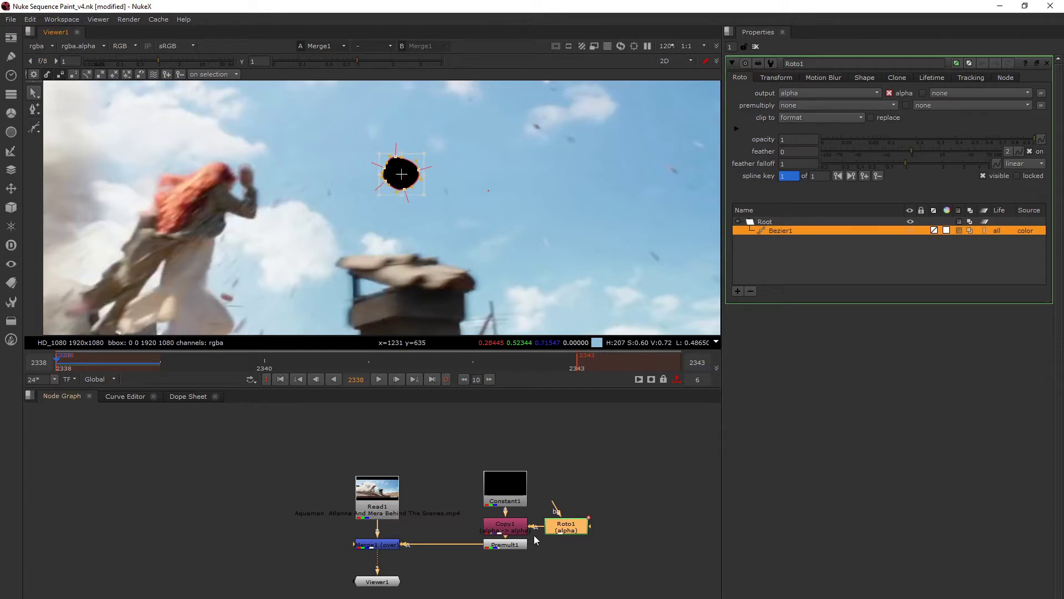
Set Constant1's color by sampling the clear blue sky right beside the debris patch
double_click(510, 497)
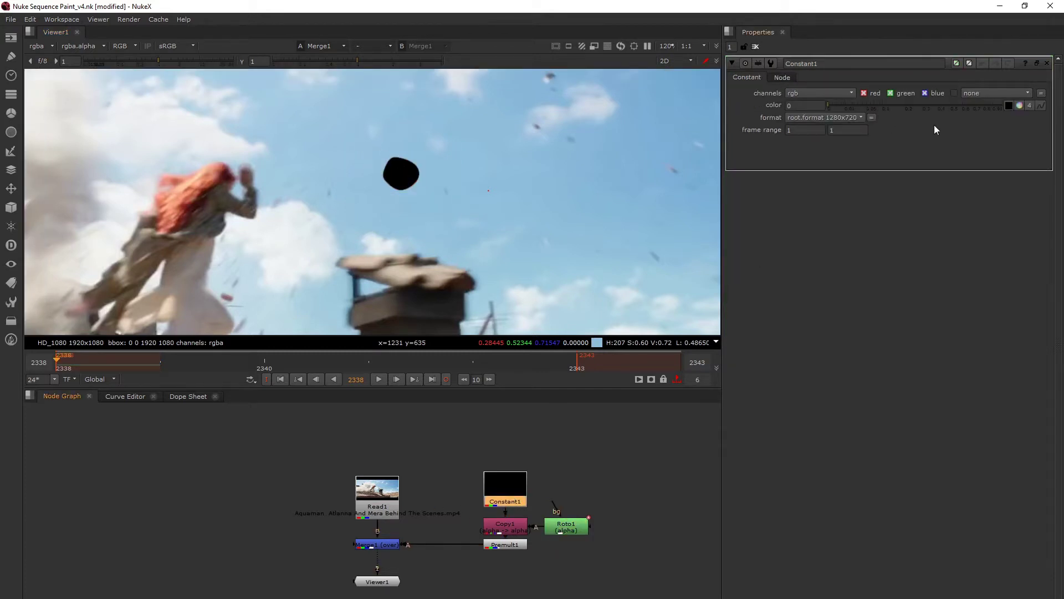
click(1007, 104)
ctrl+click(463, 156)
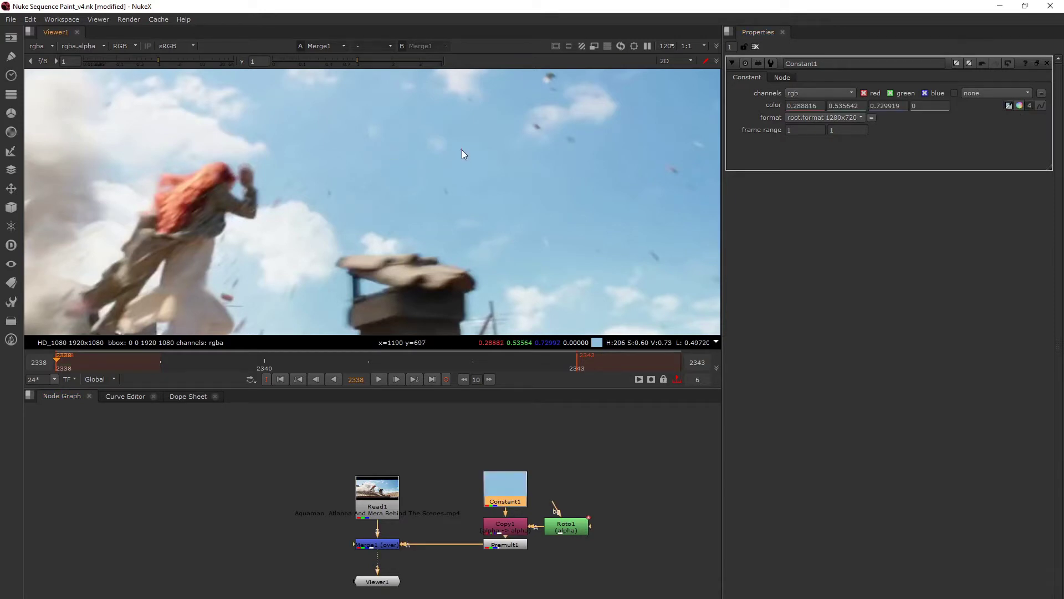
scroll(424, 169, up, 5)
ctrl+click(448, 176)
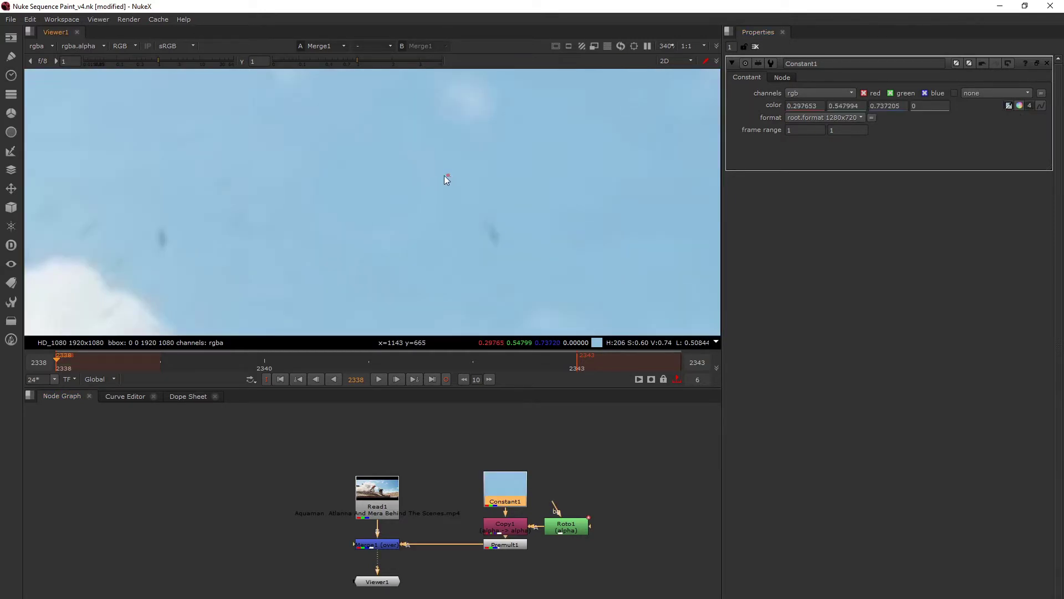
Reopen Roto1, select all points of the Bezier shape, and expand its feather outward in several increments
double_click(579, 526)
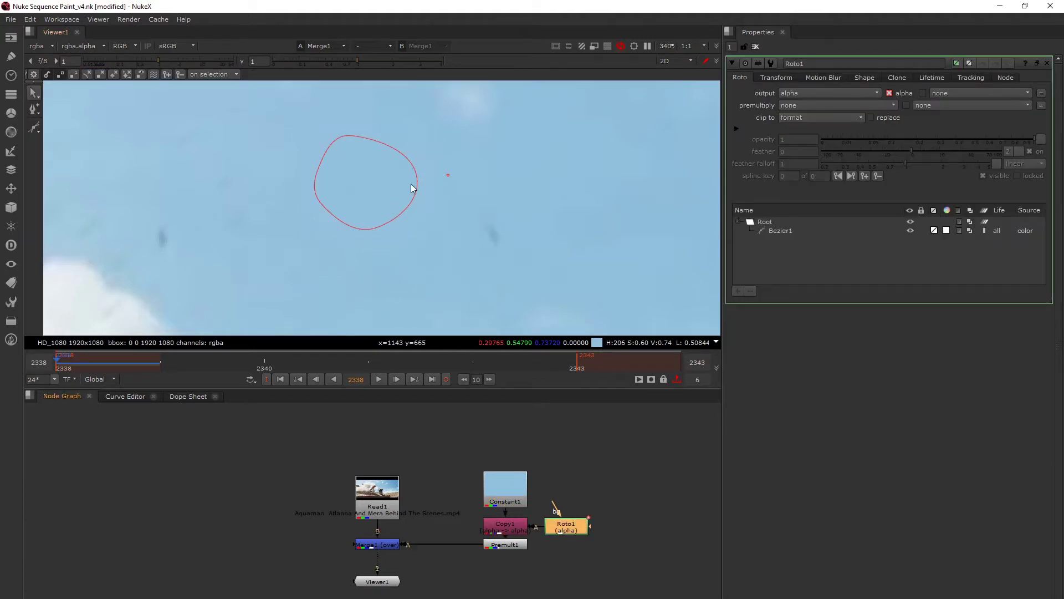
click(334, 139)
drag(299, 119, 481, 233)
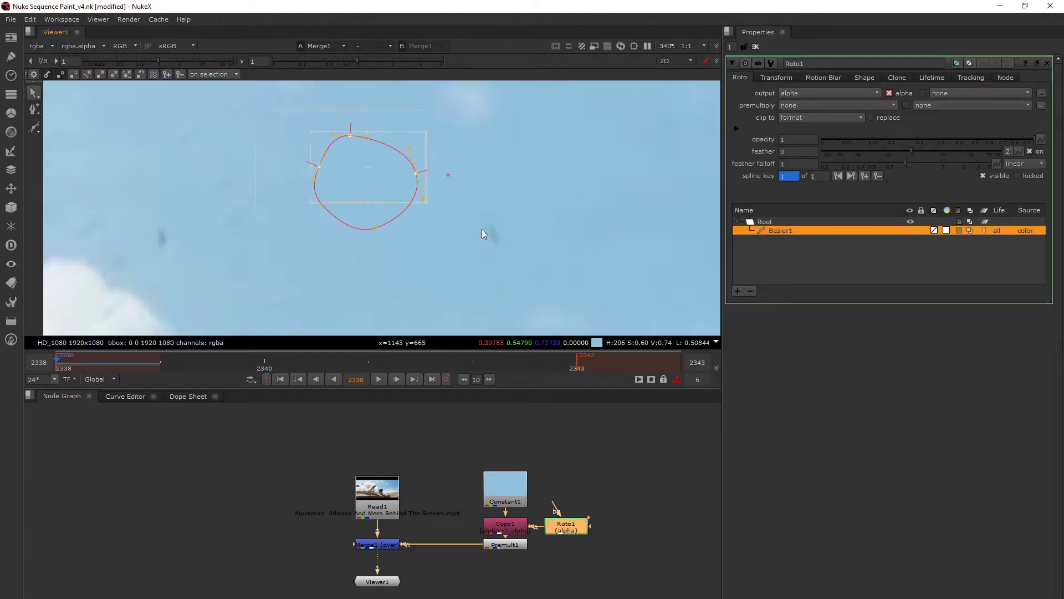
key(e)
key(e)
key(e)
key(e)
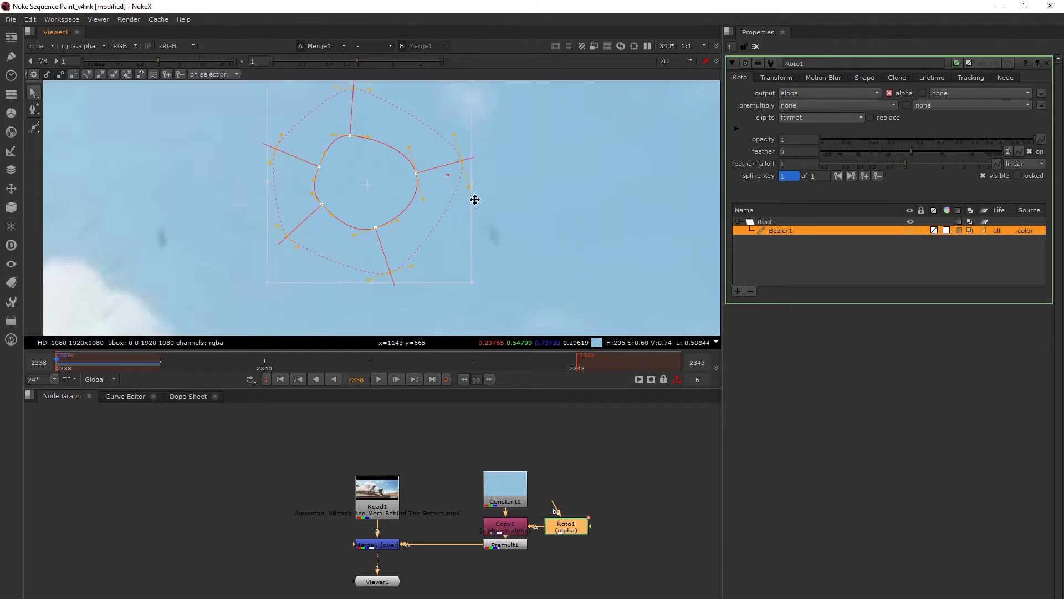
Hide the viewer overlay to inspect the patched sky and open Merge1's properties
scroll(488, 199, down, 5)
key(o)
scroll(442, 293, up, 2)
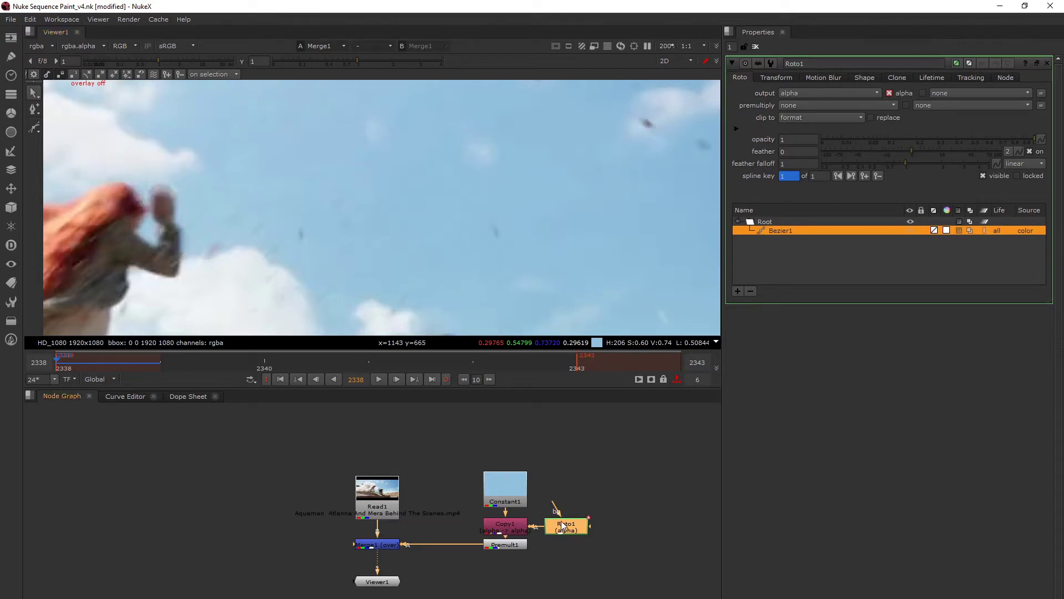
double_click(371, 545)
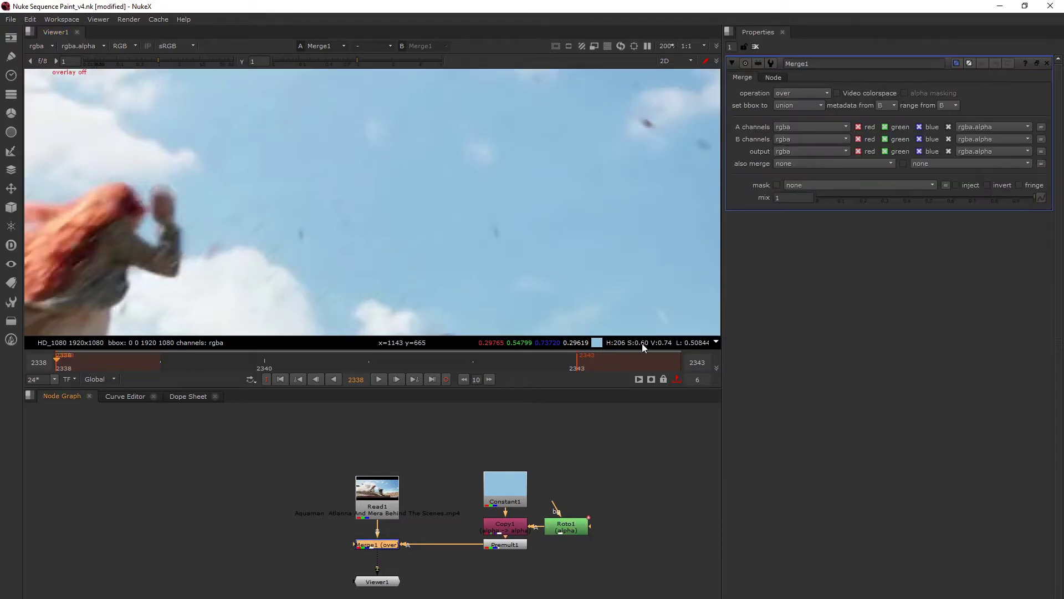
Select Bezier1 in Roto1 and vary its opacity, ending at 1
double_click(566, 526)
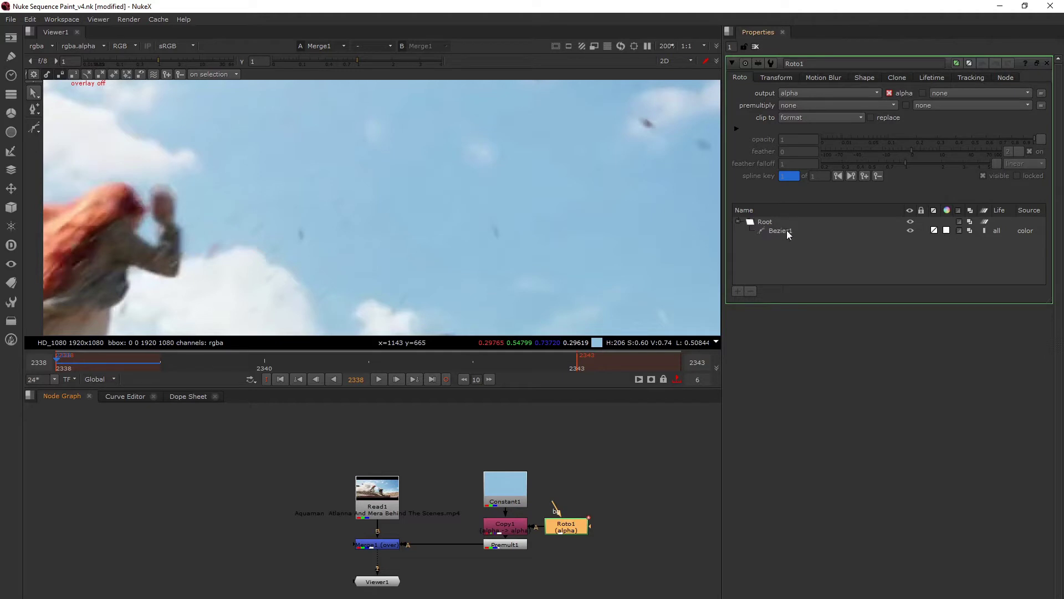
click(782, 230)
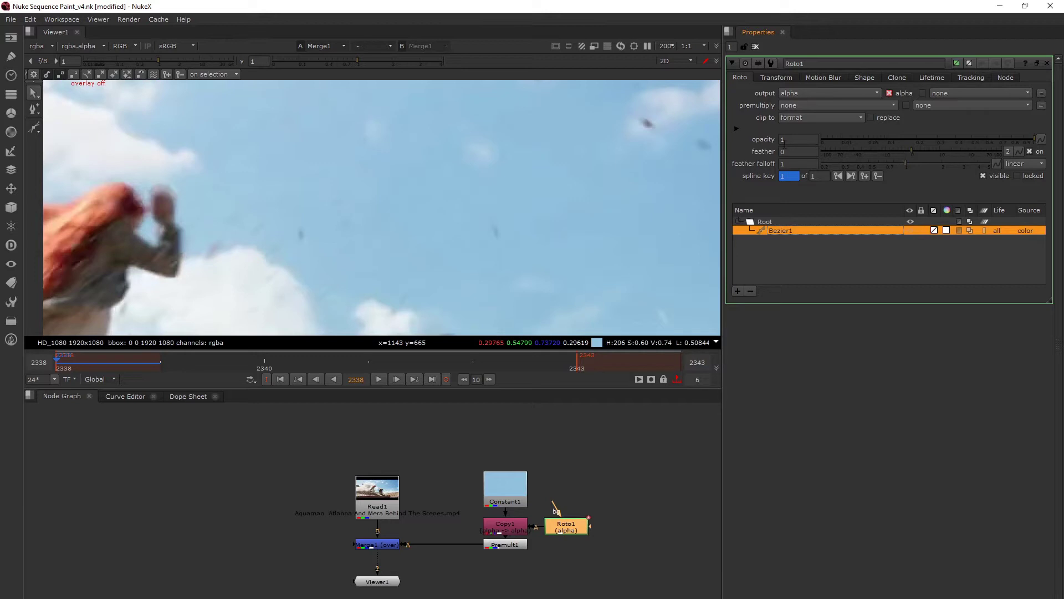
click(799, 139)
drag(983, 136, 1056, 143)
Set Constant1's color by sampling the white cloud beside the woman
click(520, 502)
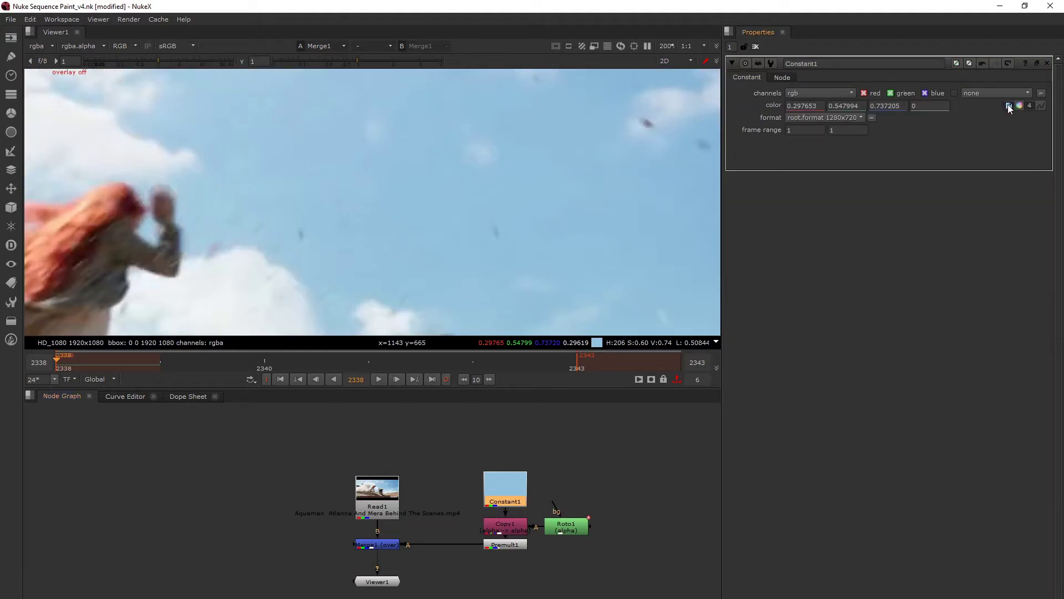
ctrl+click(242, 281)
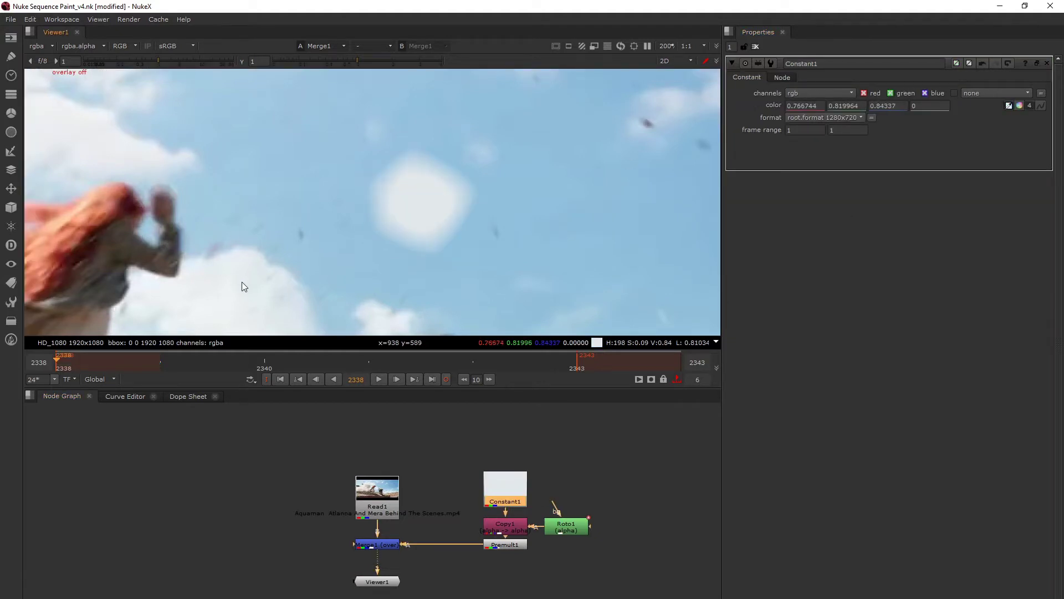
click(505, 546)
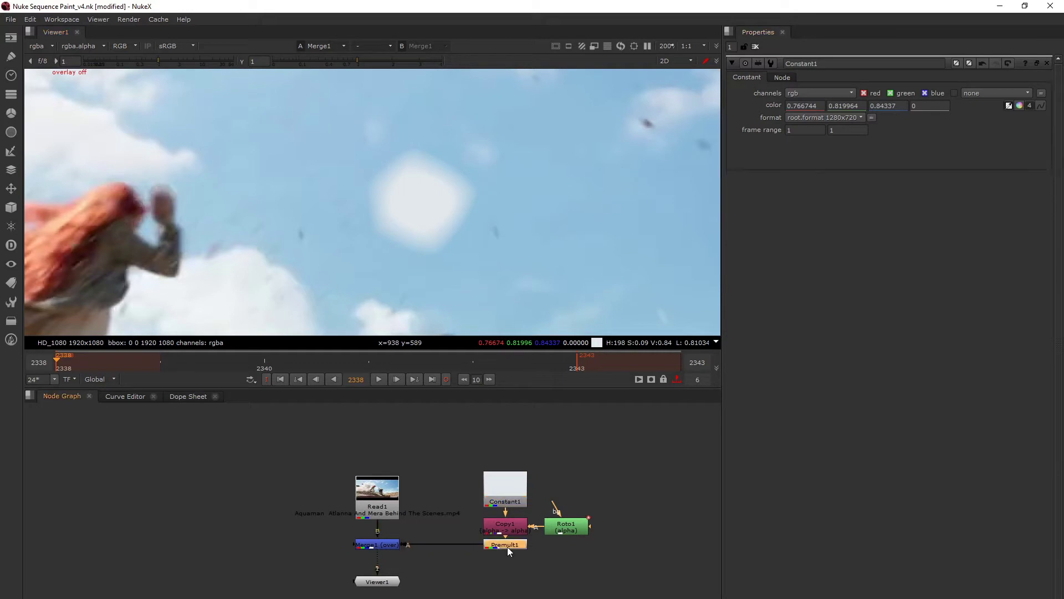
Select all Bezier points in Roto1 with the overlay shown, remove their feather, and hide the overlay to check the edge
click(563, 528)
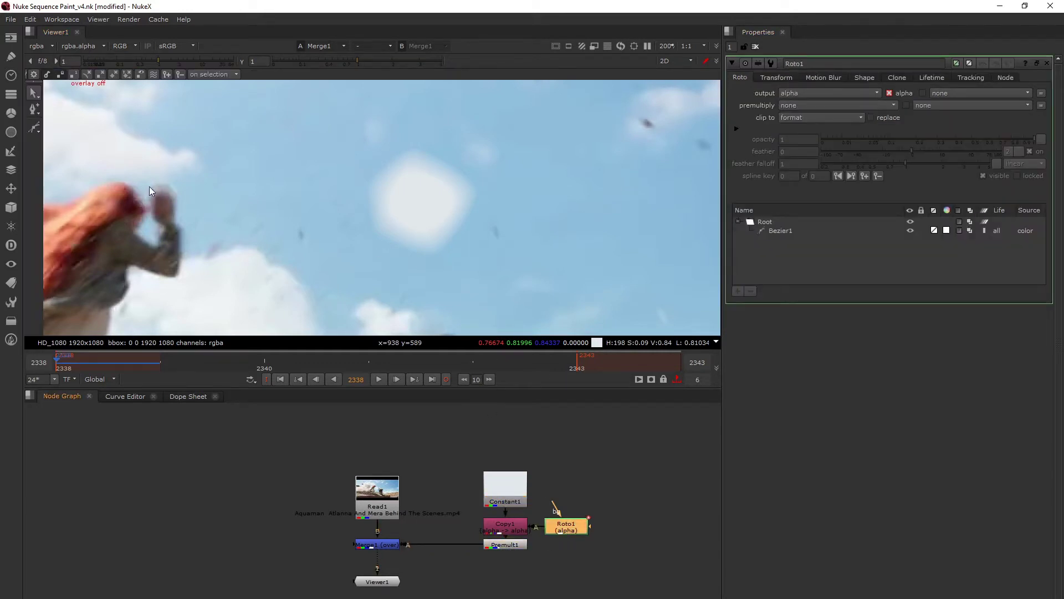
key(o)
drag(366, 164, 478, 259)
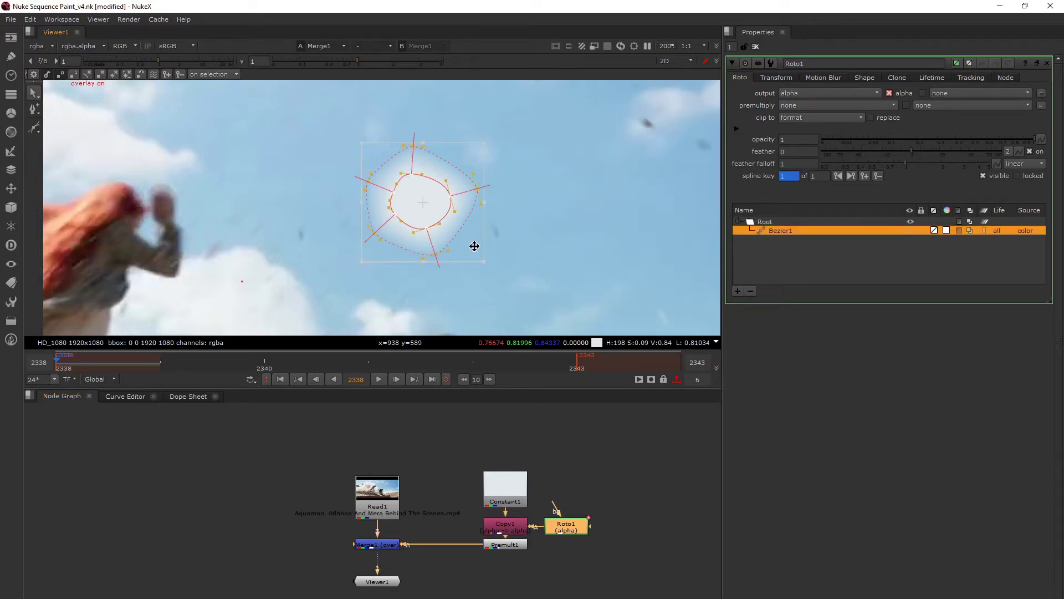
key(shift+e)
key(o)
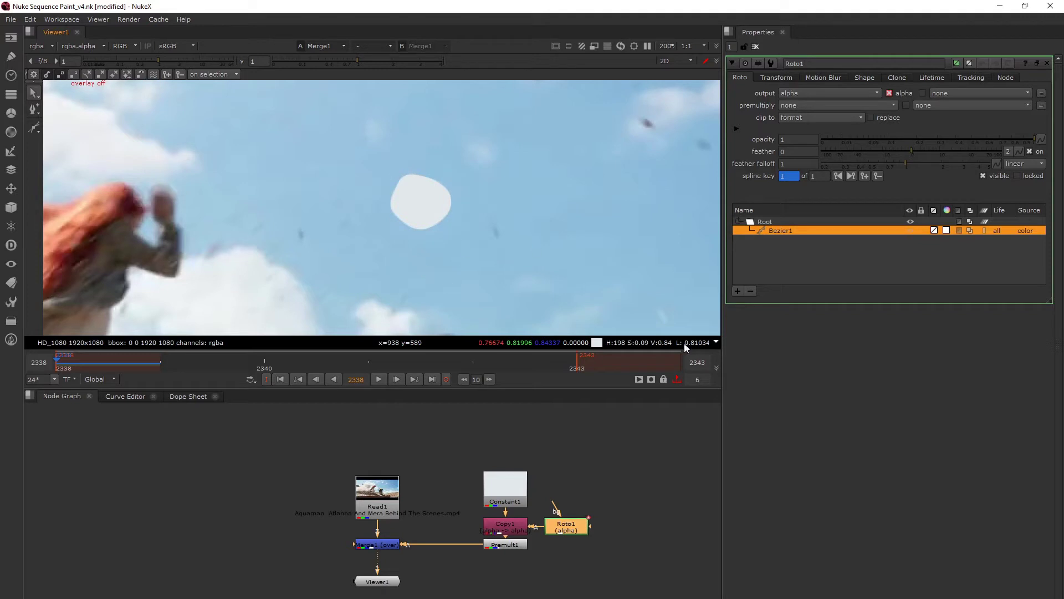
Set Bezier1's feather to 31 and its feather falloff to 2.25 with the overlay shown again
drag(912, 152, 962, 152)
key(o)
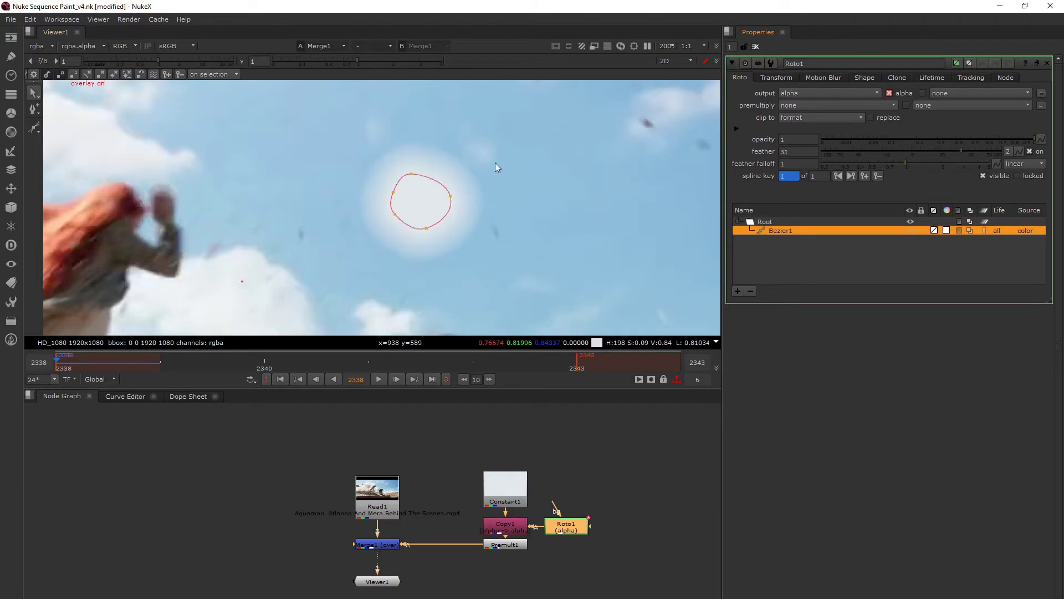
click(404, 179)
drag(907, 162, 949, 173)
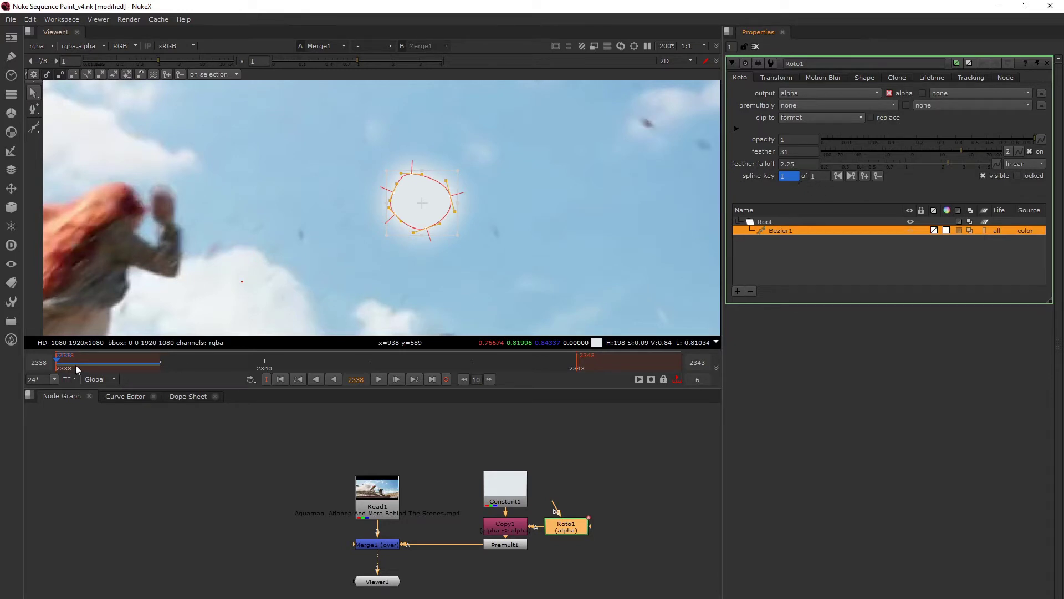
Go to frame 2342 and nudge the whole Bezier shape slightly to the right to set a spline key
click(412, 174)
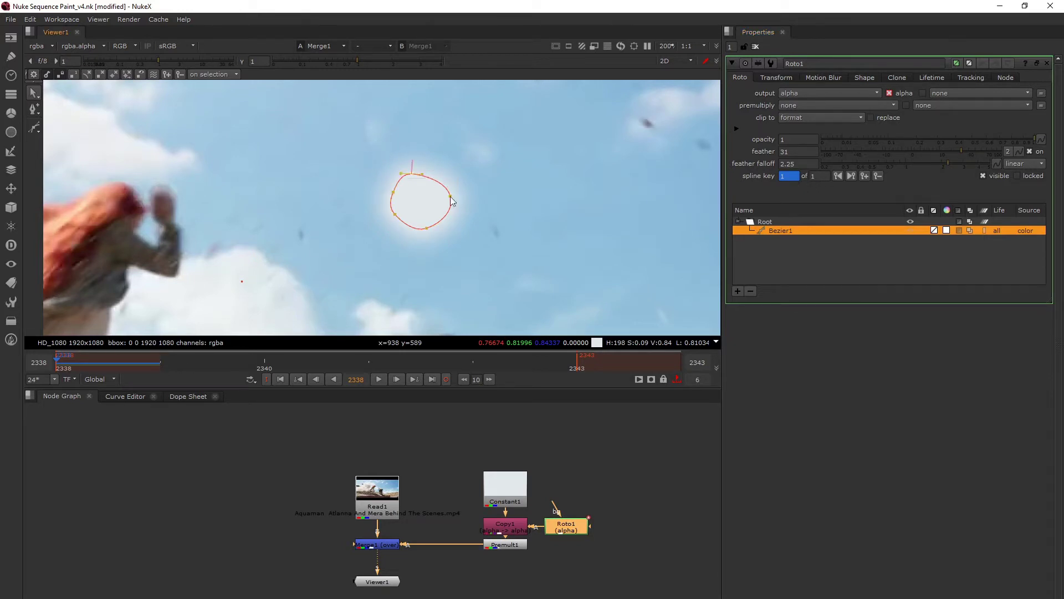
click(790, 177)
click(492, 367)
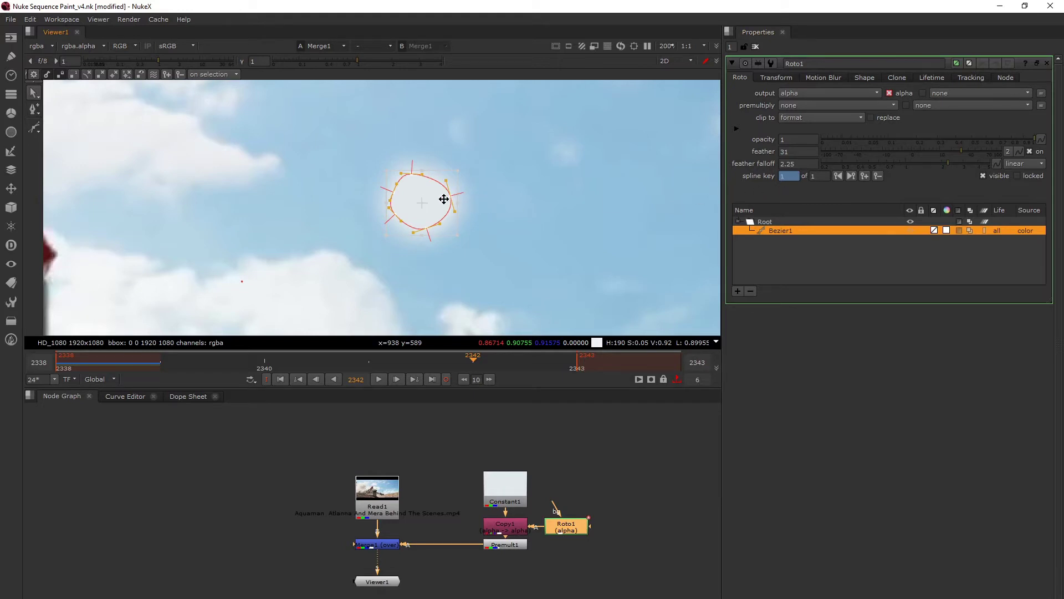
drag(444, 198, 448, 200)
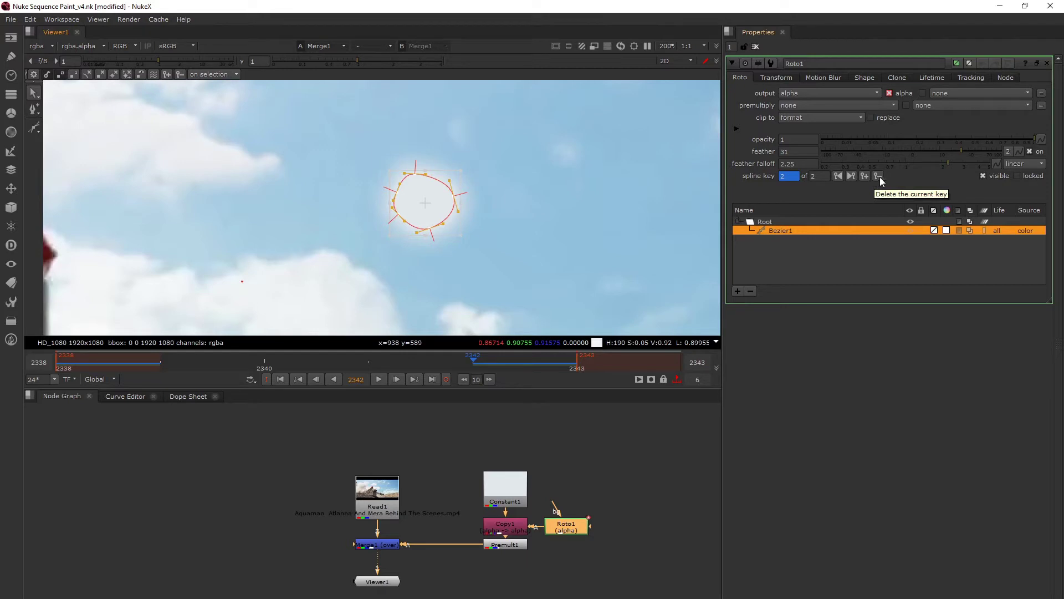
Delete the current spline key at frame 2342 and move the whole shape farther right to set a new key
click(879, 178)
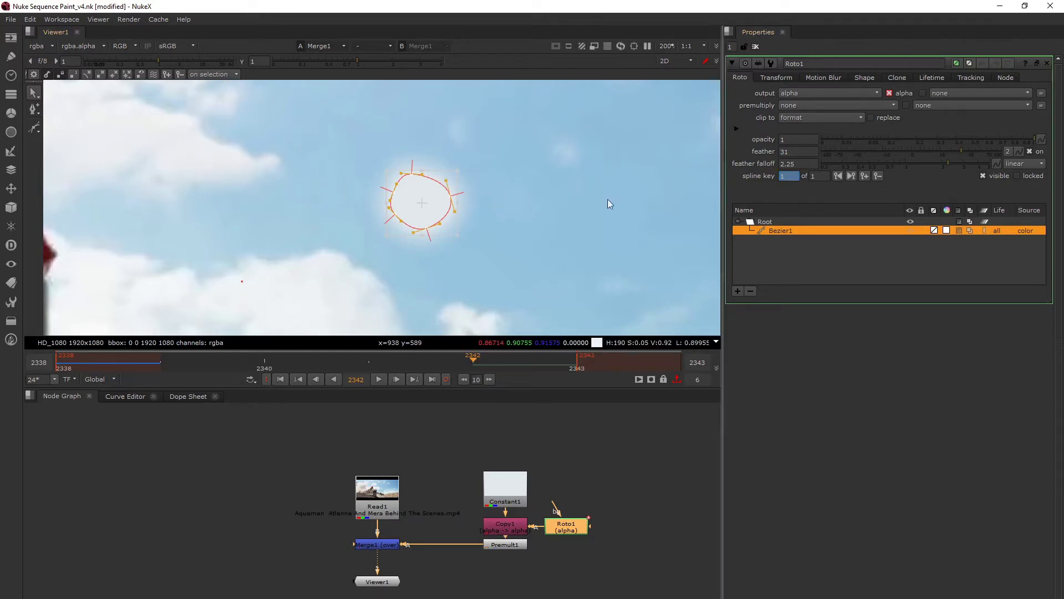
drag(422, 210, 452, 203)
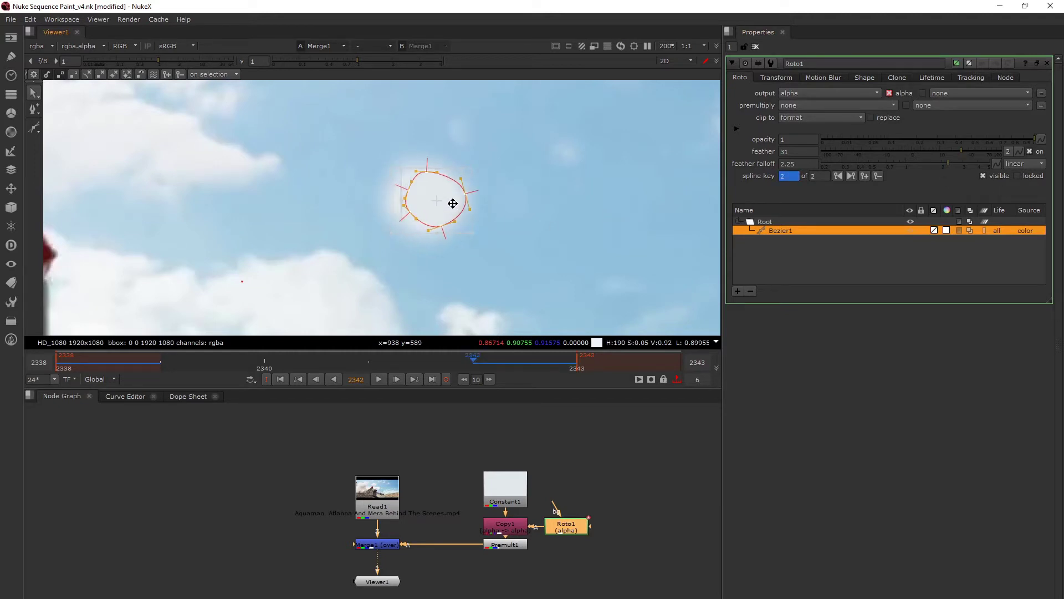
Delete Bezier1's spline key at frame 2342 and add a manual key there without moving the shape
click(876, 176)
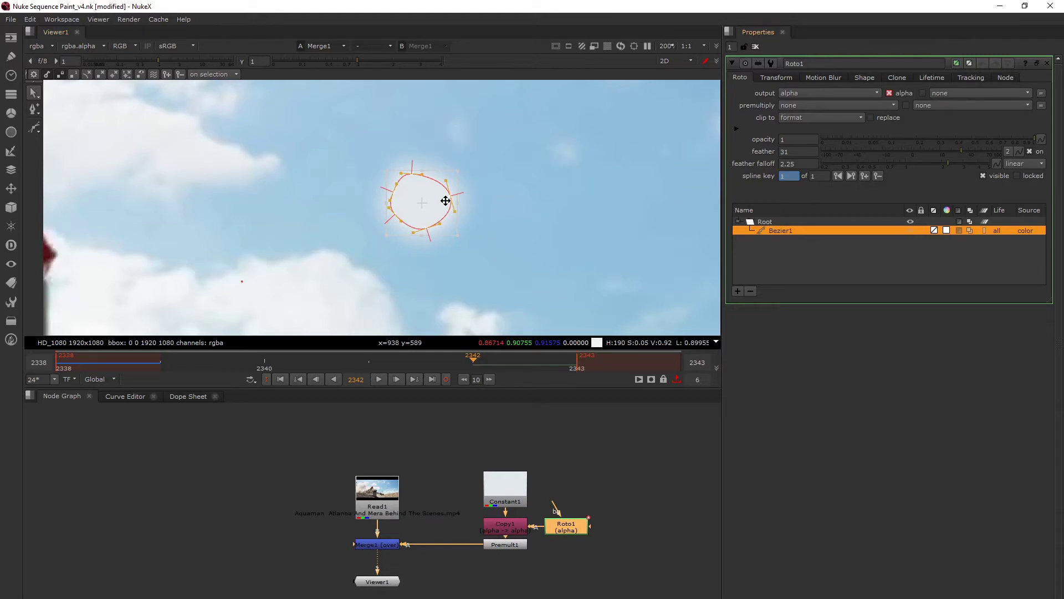
click(865, 176)
drag(582, 527, 589, 527)
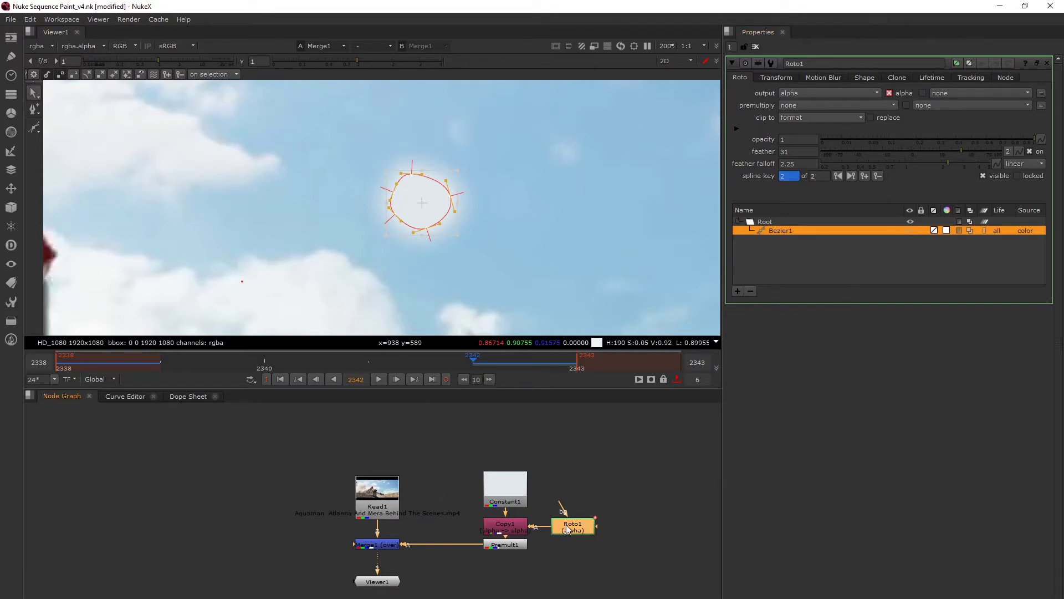
Add an unconnected RotoPaint node in the empty space beside Roto1
middle_drag(625, 523, 510, 496)
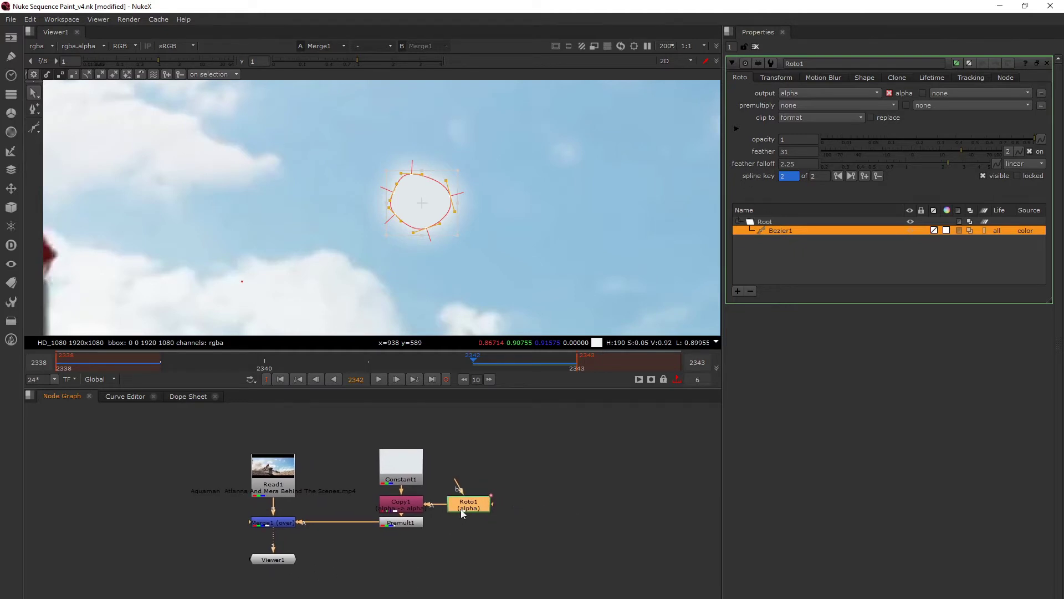
middle_drag(551, 513, 529, 517)
click(527, 517)
key(p)
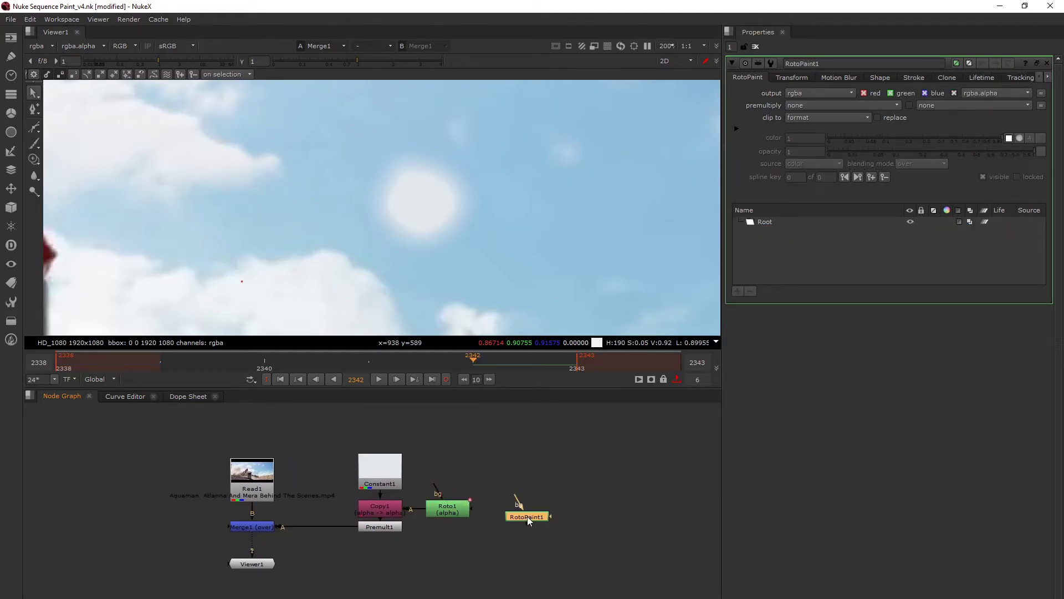
drag(527, 515, 525, 519)
Open the properties of both Roto1 and RotoPaint1 and compare their settings and viewer tools
double_click(449, 510)
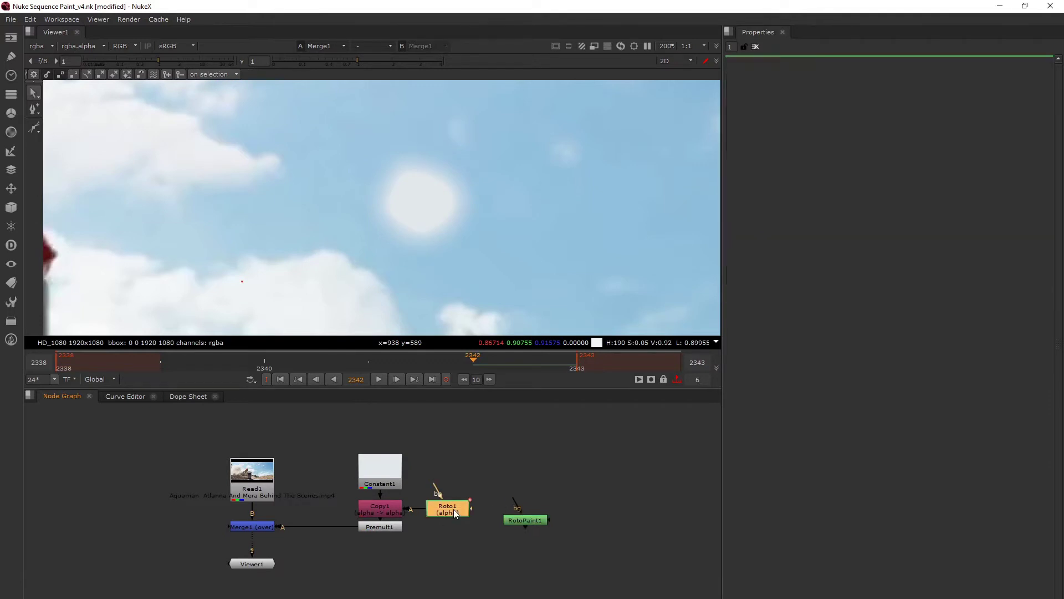
double_click(520, 519)
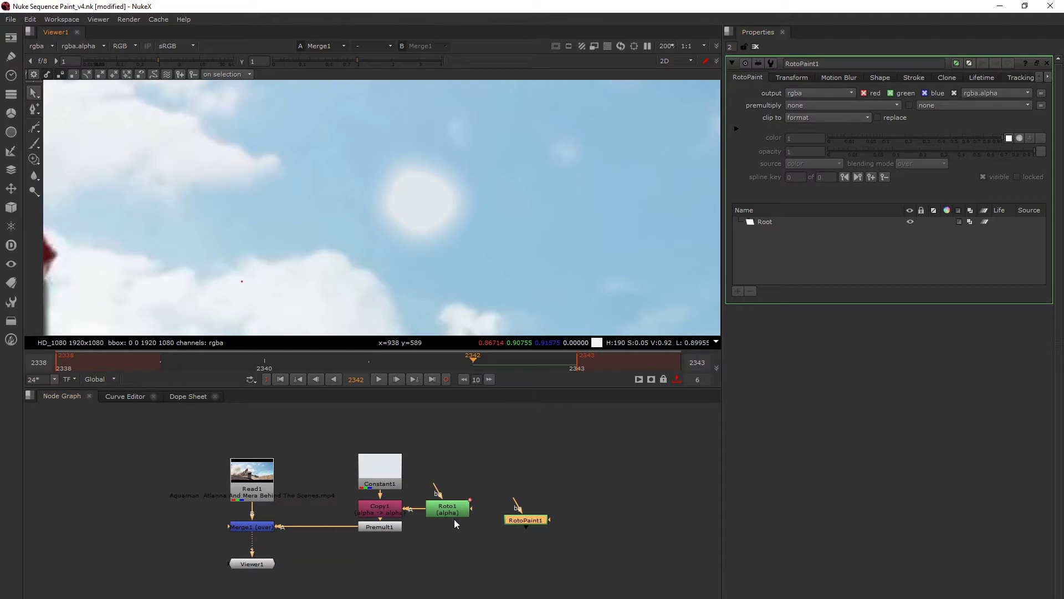
click(450, 514)
double_click(450, 514)
double_click(525, 522)
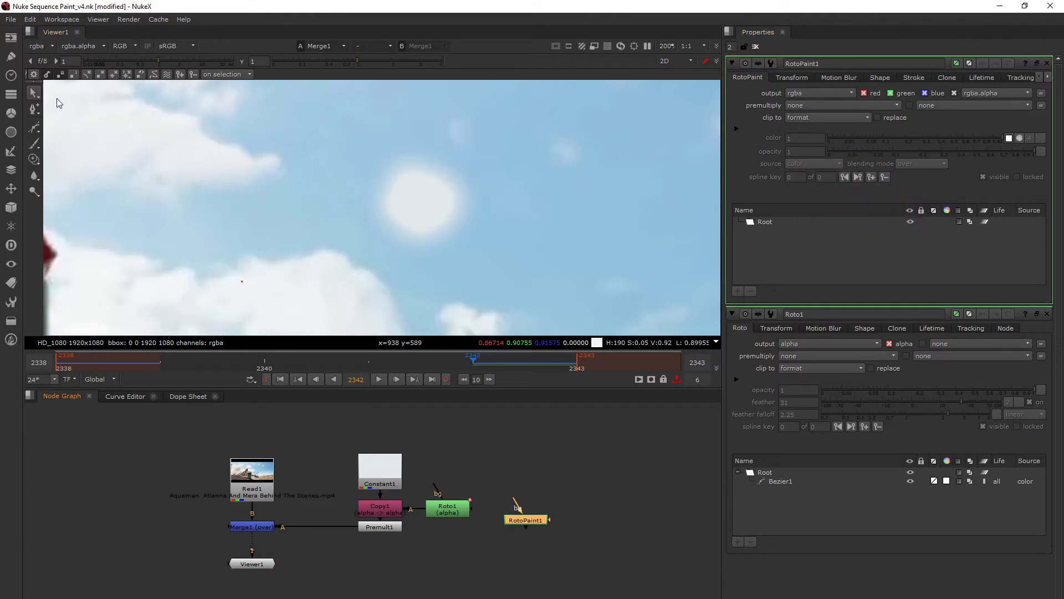
click(446, 515)
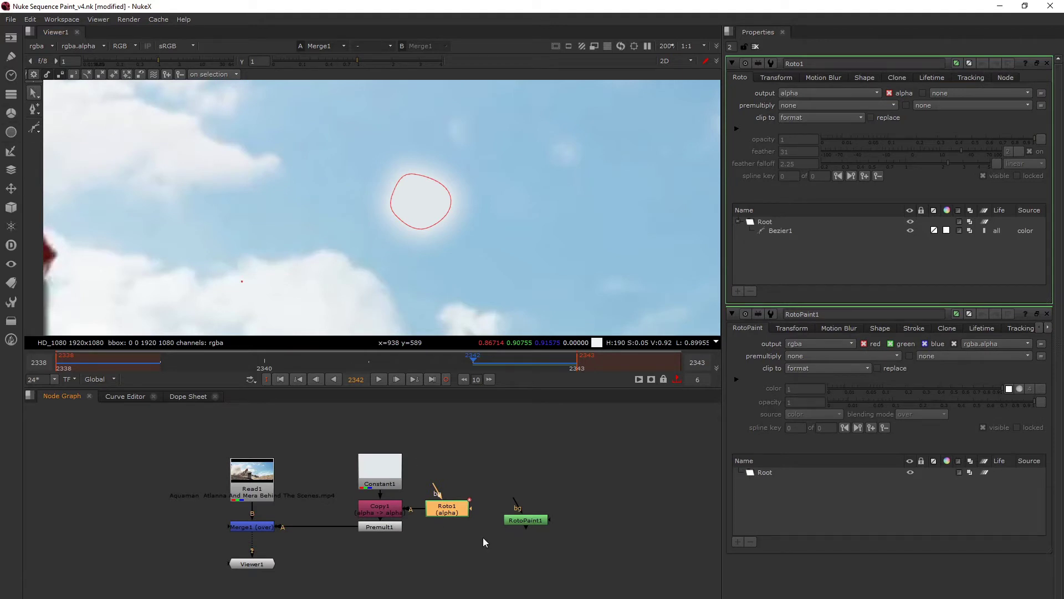
click(527, 520)
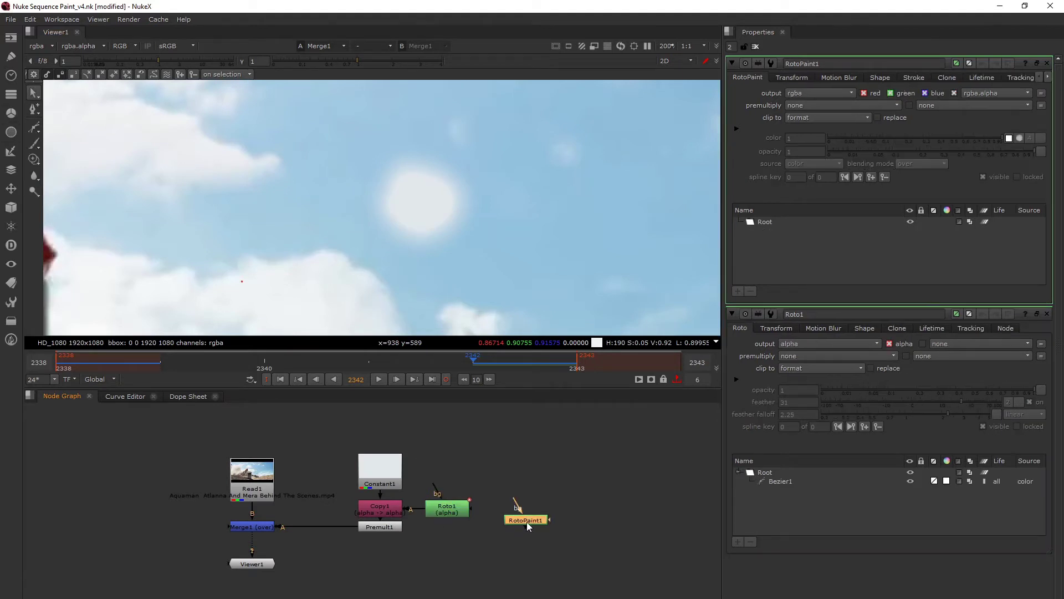
Examine RotoPaint1's selection, point-editing and shape-drawing tool groups
click(34, 95)
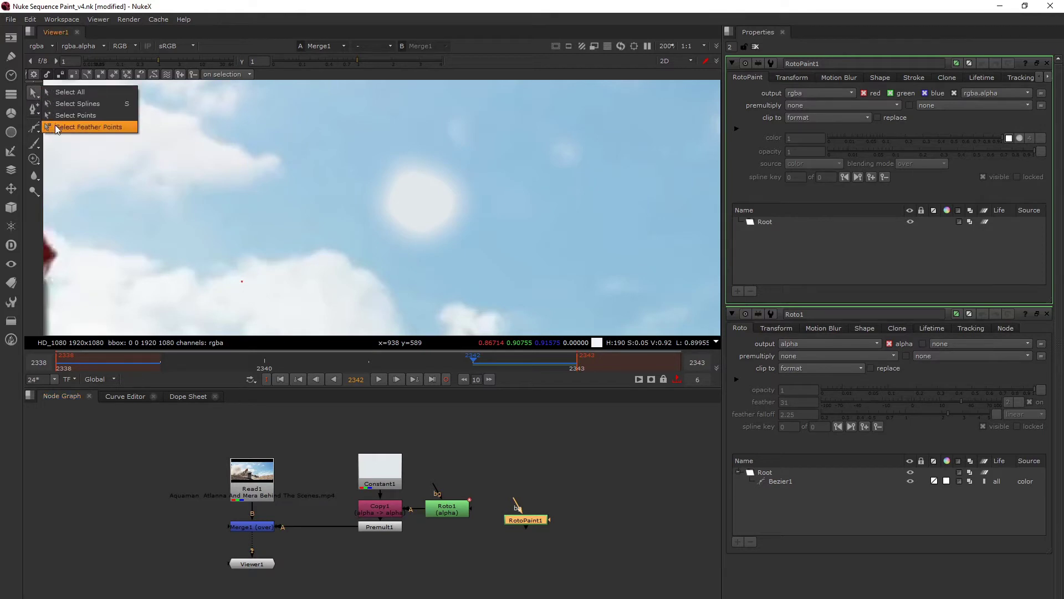
click(56, 127)
click(34, 109)
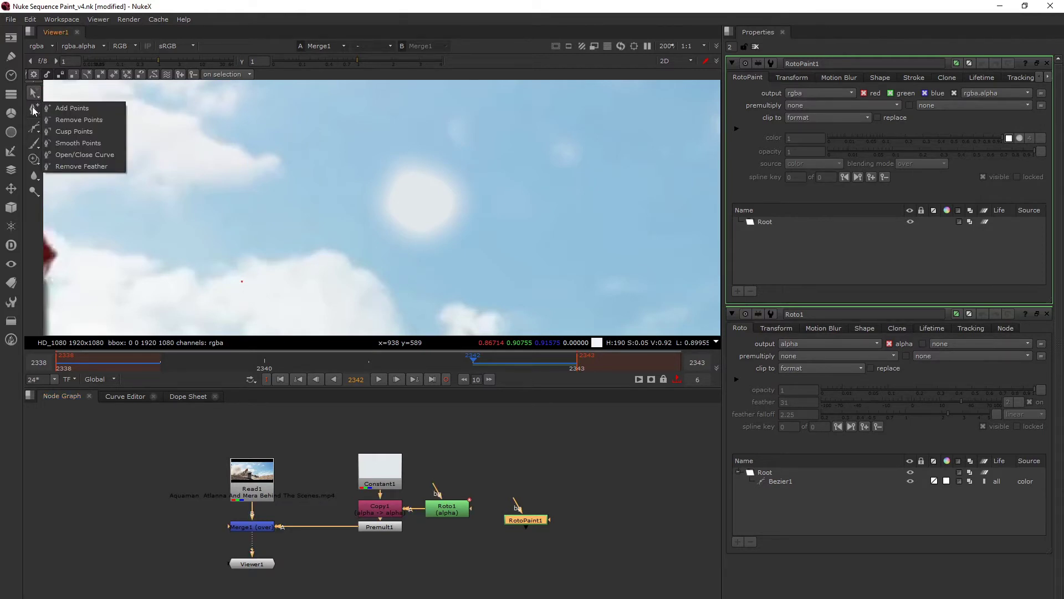
click(58, 109)
click(34, 111)
click(34, 128)
click(35, 128)
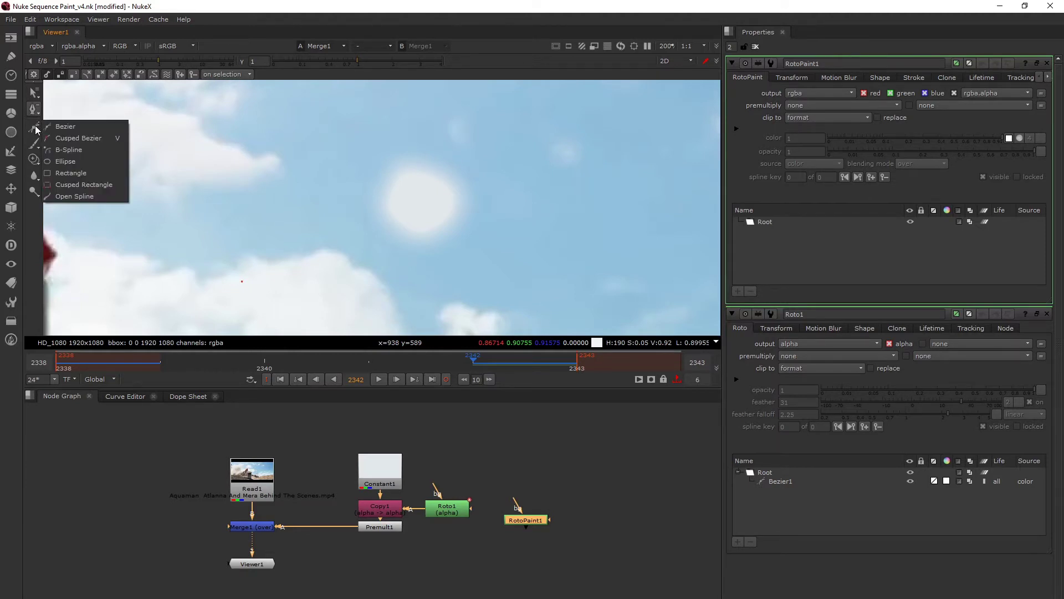
click(31, 127)
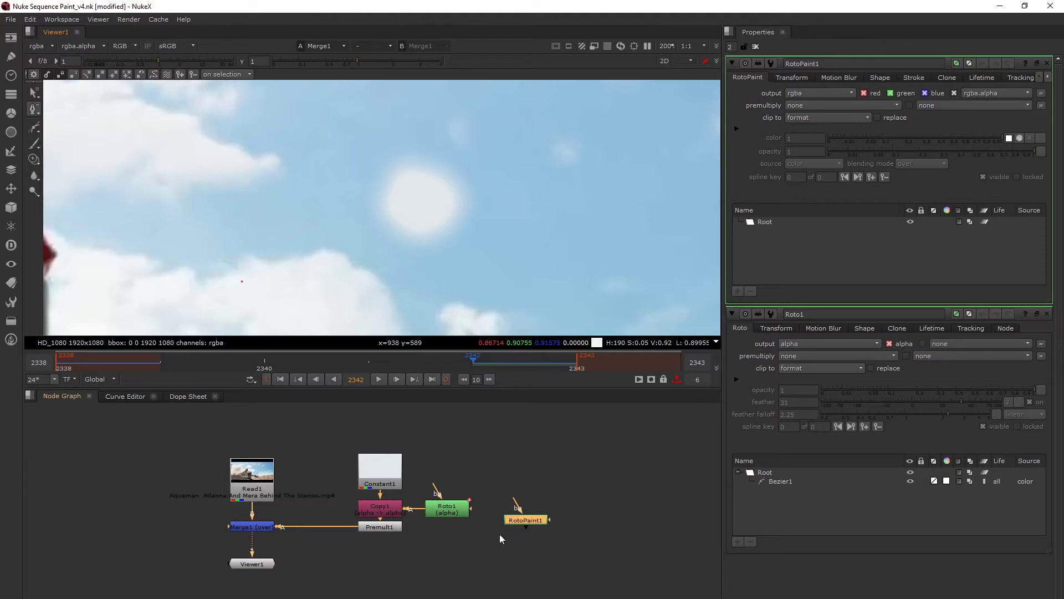
Examine RotoPaint1's paint tools, including Brush and Eraser, Clone and Reveal, and Blur, Sharpen and Smear
click(35, 144)
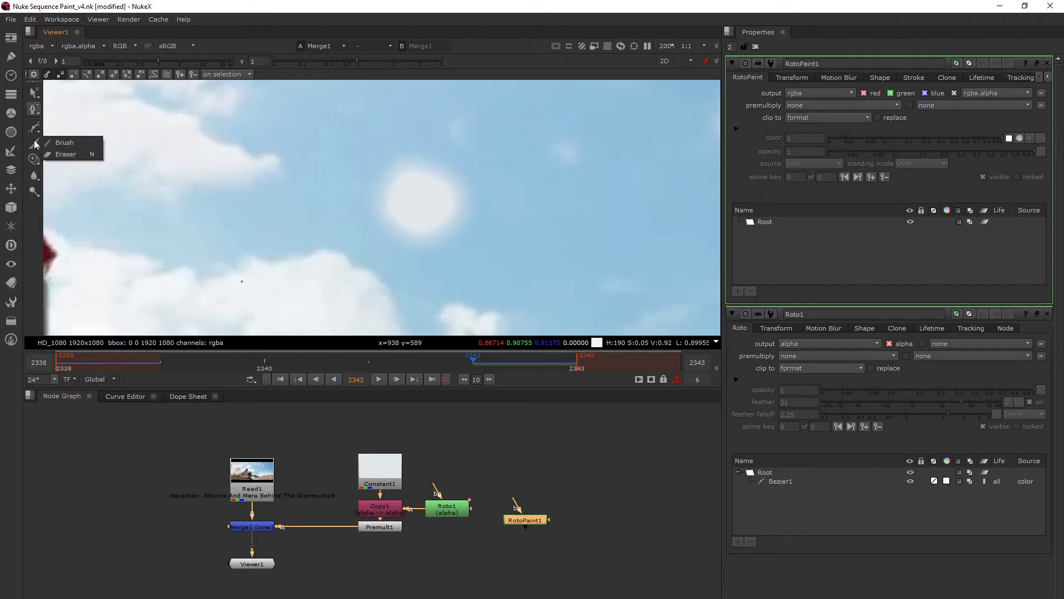
click(71, 154)
click(33, 159)
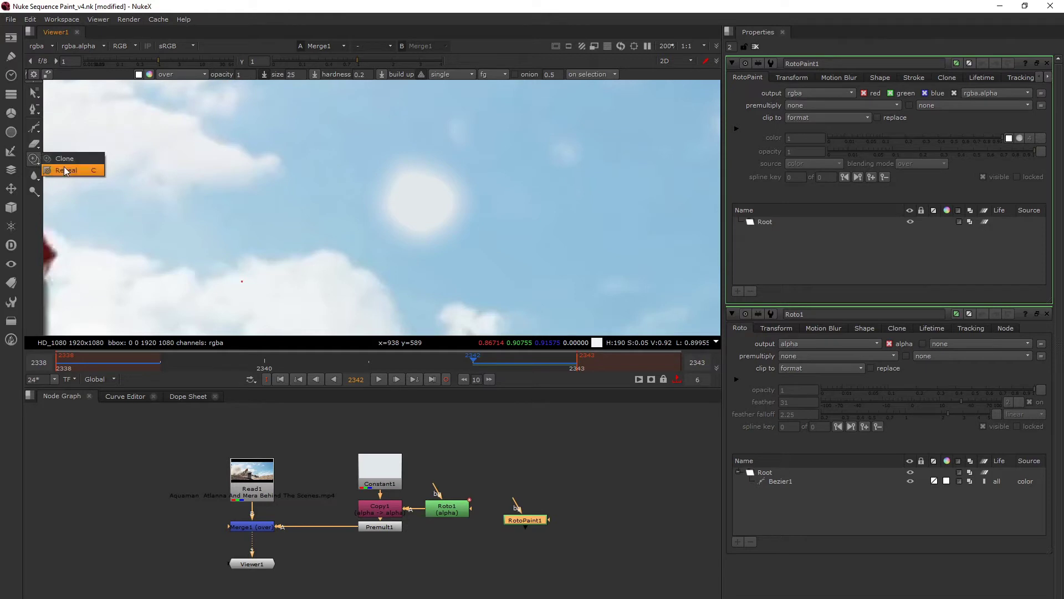
click(34, 179)
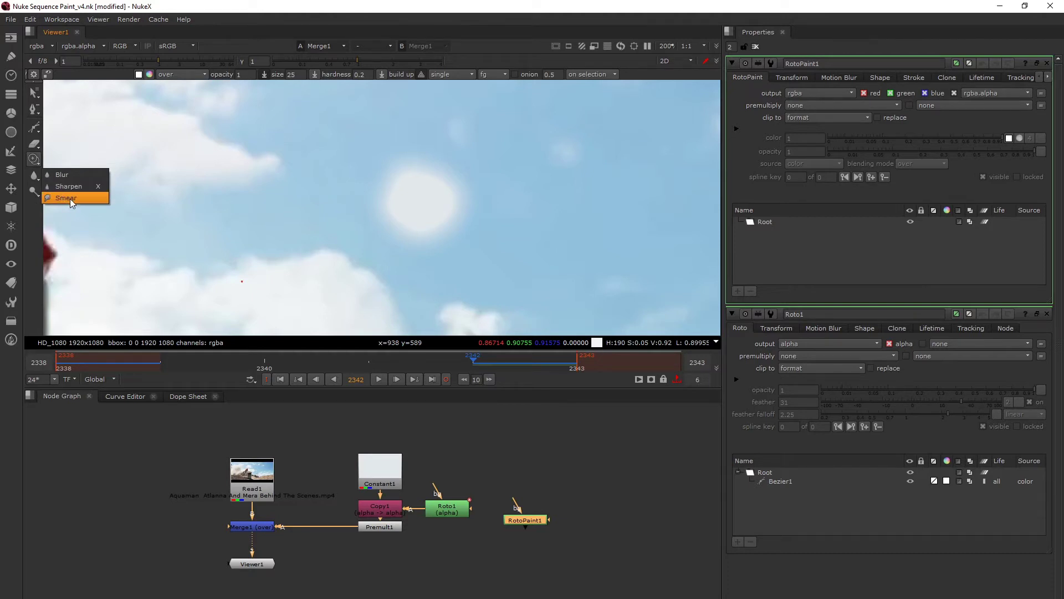
click(33, 191)
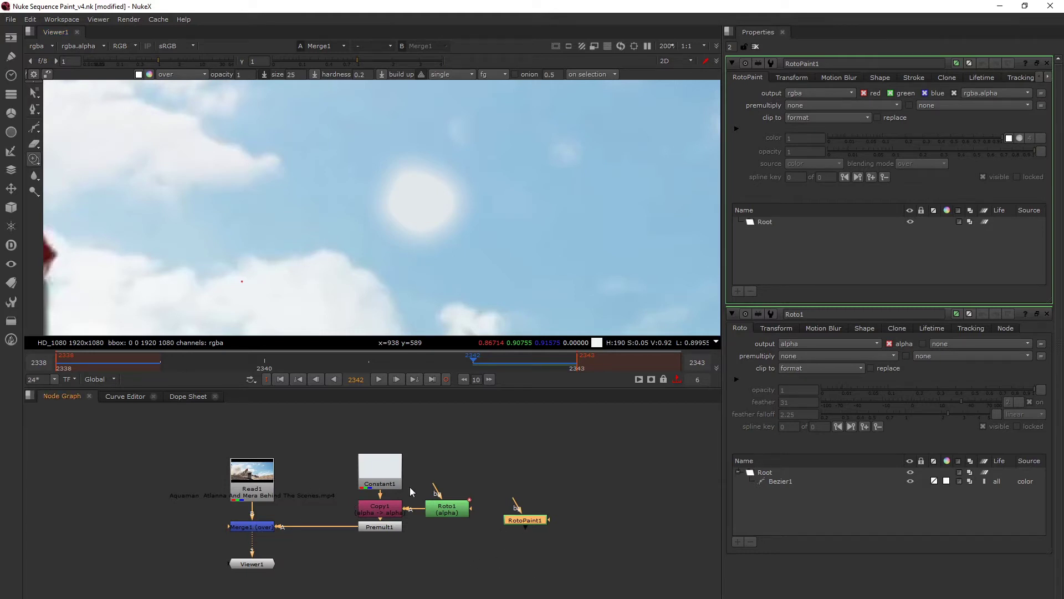
Move the Constant, Copy, Premult, Roto and Merge nodes out of the Read1 stream and delete the unconnected RotoPaint node
drag(334, 442, 475, 547)
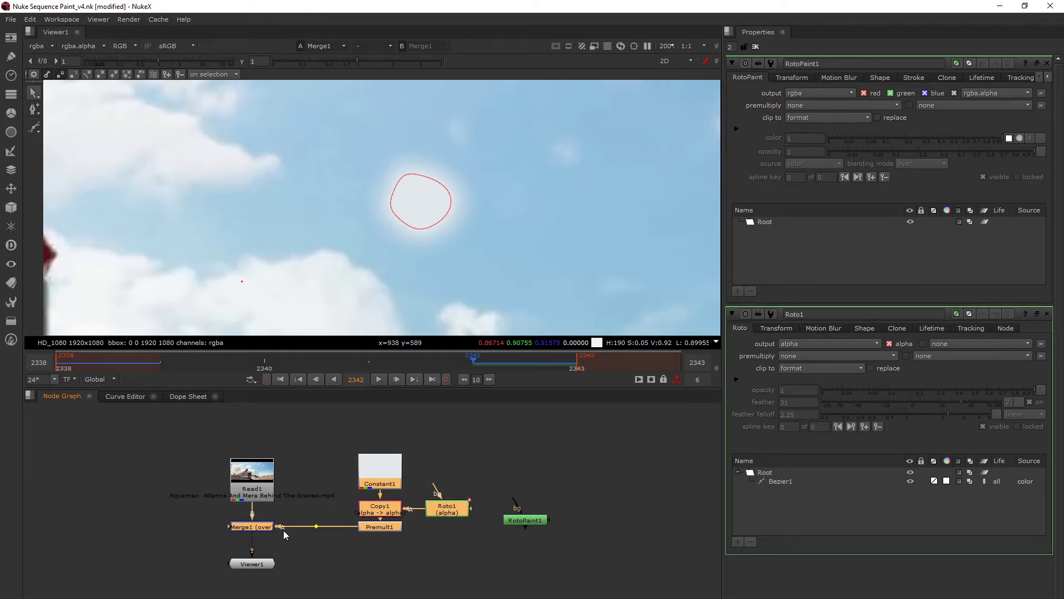
drag(289, 527, 0, 525)
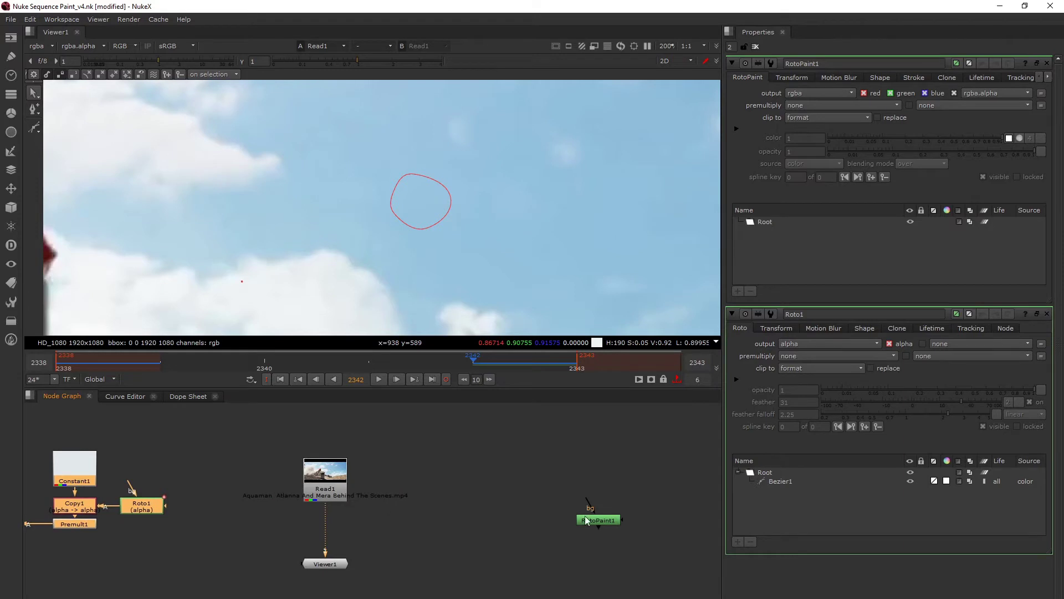
drag(596, 520, 546, 523)
key(Delete)
Insert a RotoPaint node after Read1, limit the open properties panels to 1, and view the RotoPaint output
click(327, 476)
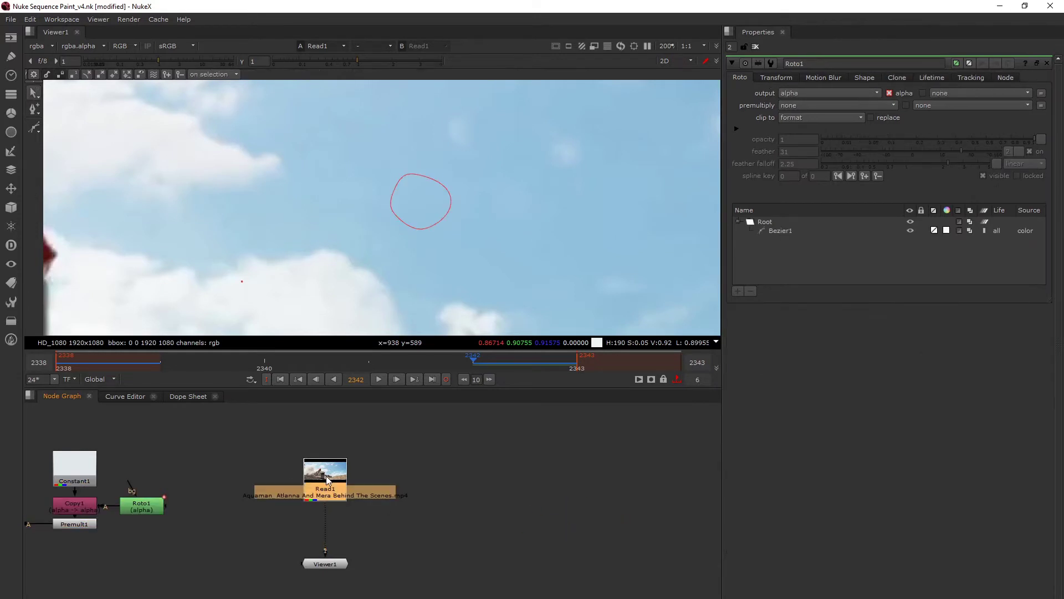
key(p)
key(1)
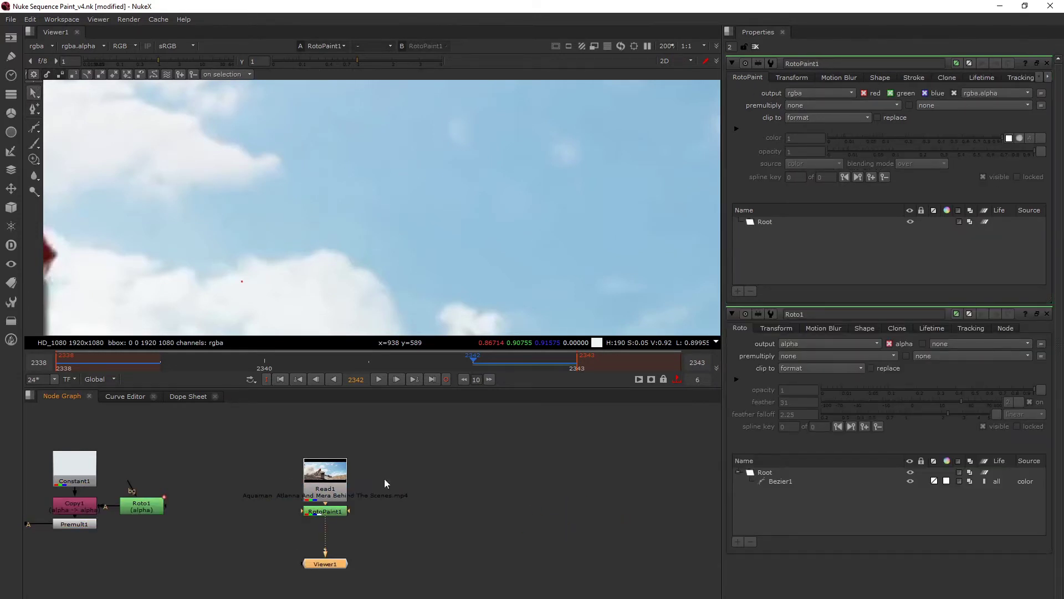
double_click(731, 46)
text(1)
click(504, 491)
click(337, 508)
key(1)
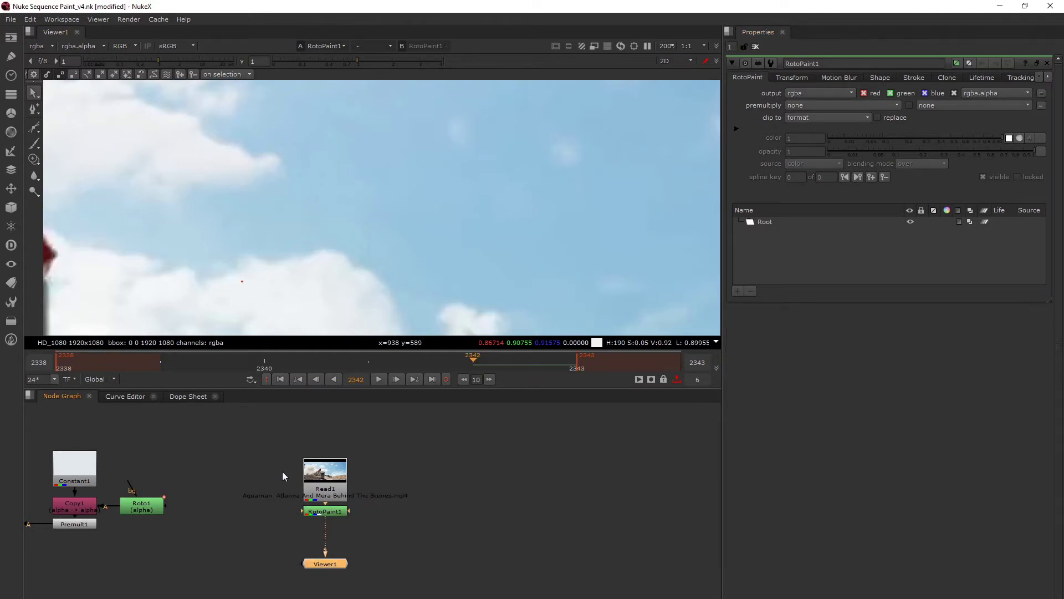
Paint two white zigzag strokes across the sky at frame 2342 using the Brush tool at size 25
right_click(34, 142)
click(64, 143)
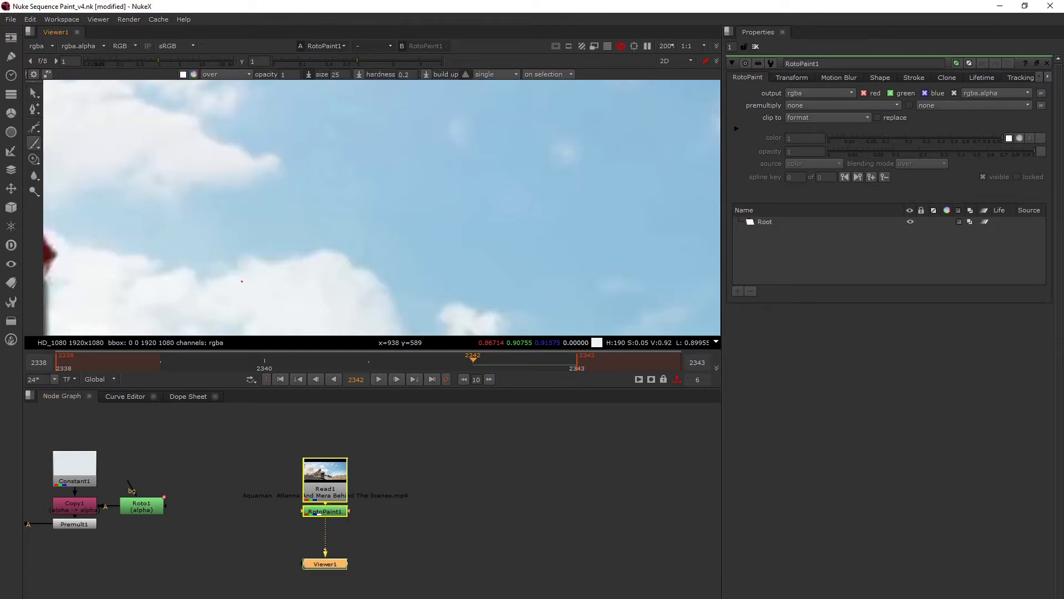
mouse_move(479, 160)
mouse_down()
mouse_move(570, 224)
mouse_move(564, 255)
mouse_move(601, 275)
mouse_move(618, 232)
mouse_up()
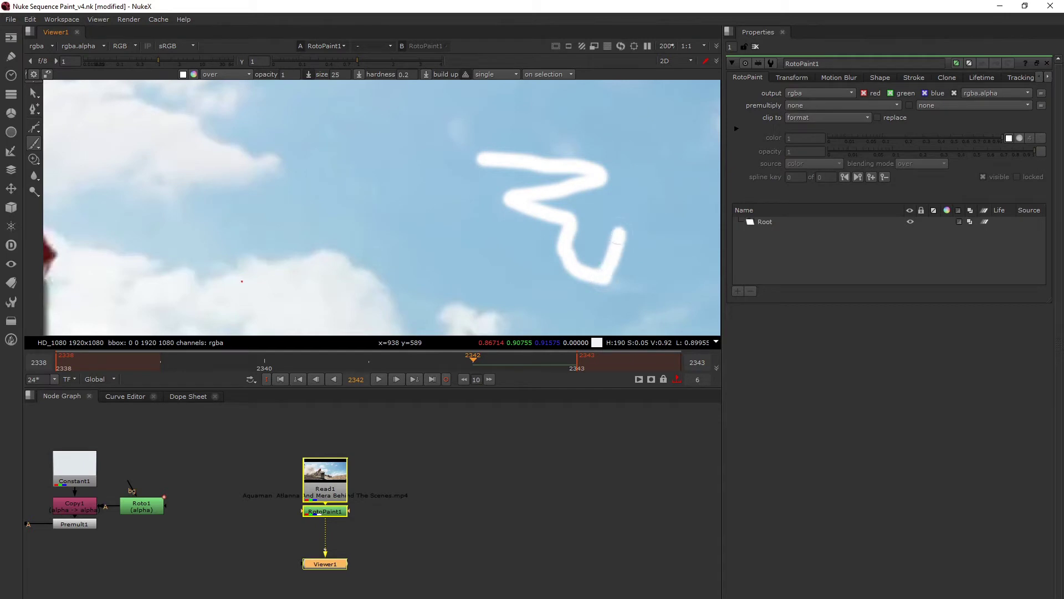
mouse_move(288, 161)
mouse_down()
mouse_move(300, 183)
mouse_move(388, 234)
mouse_move(552, 267)
mouse_up()
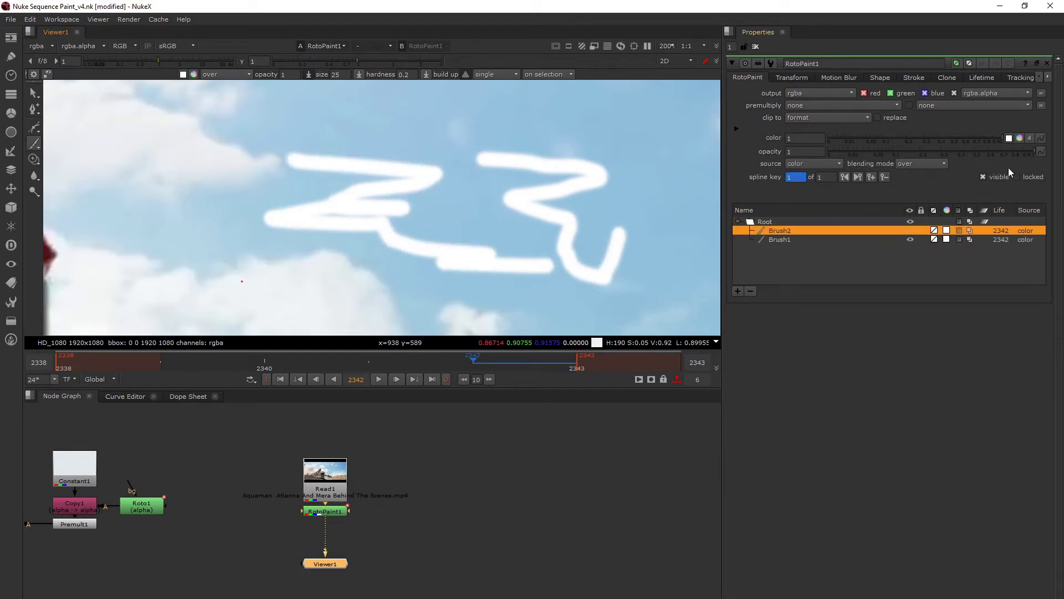
Sample Brush2's color from several sky and cloud spots, finishing on the pale cloud color 0.812242, 0.859174, 0.948965
click(1009, 138)
ctrl+click(375, 114)
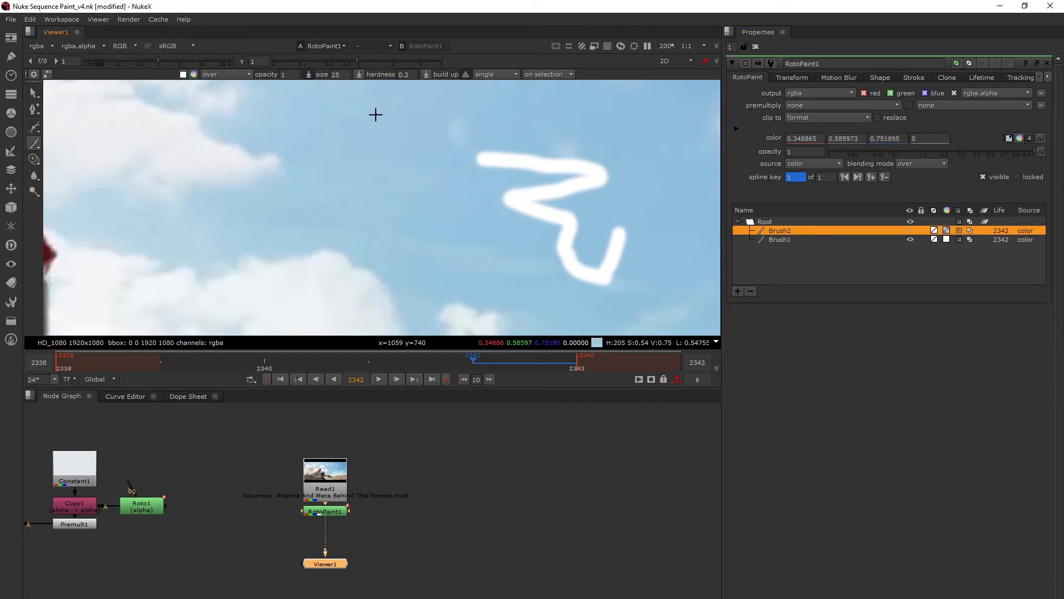
ctrl+click(617, 151)
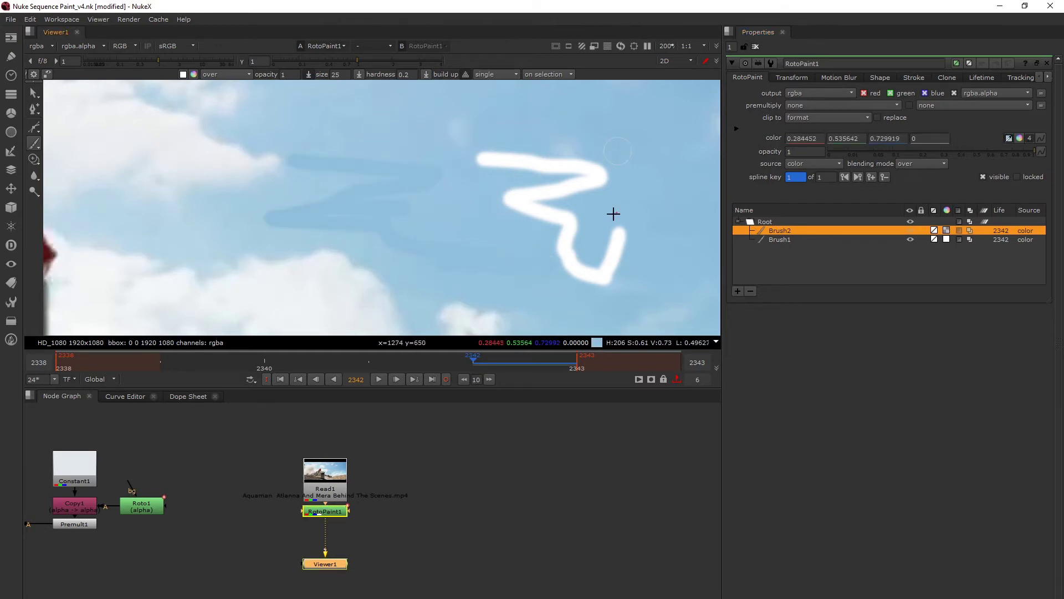
ctrl+click(200, 185)
mouse_move(200, 185)
ctrl+mouse_down()
mouse_move(243, 269)
mouse_move(355, 298)
mouse_move(236, 199)
mouse_move(434, 115)
ctrl+mouse_up()
ctrl+click(498, 137)
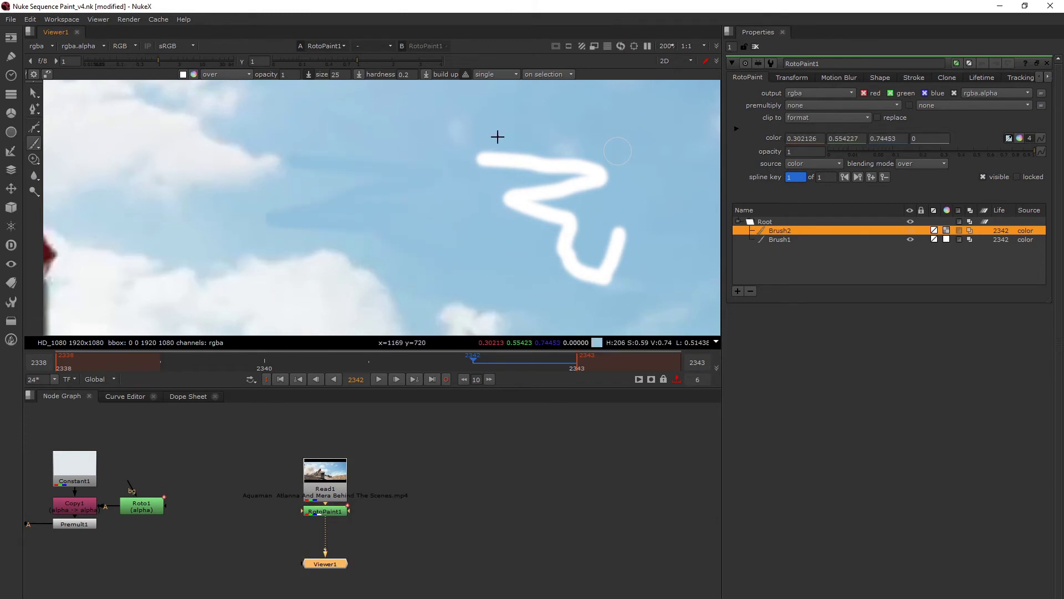
ctrl+click(465, 125)
ctrl+click(473, 107)
mouse_move(301, 101)
ctrl+mouse_down()
mouse_move(218, 227)
mouse_move(186, 183)
mouse_move(294, 153)
mouse_move(239, 151)
ctrl+mouse_up()
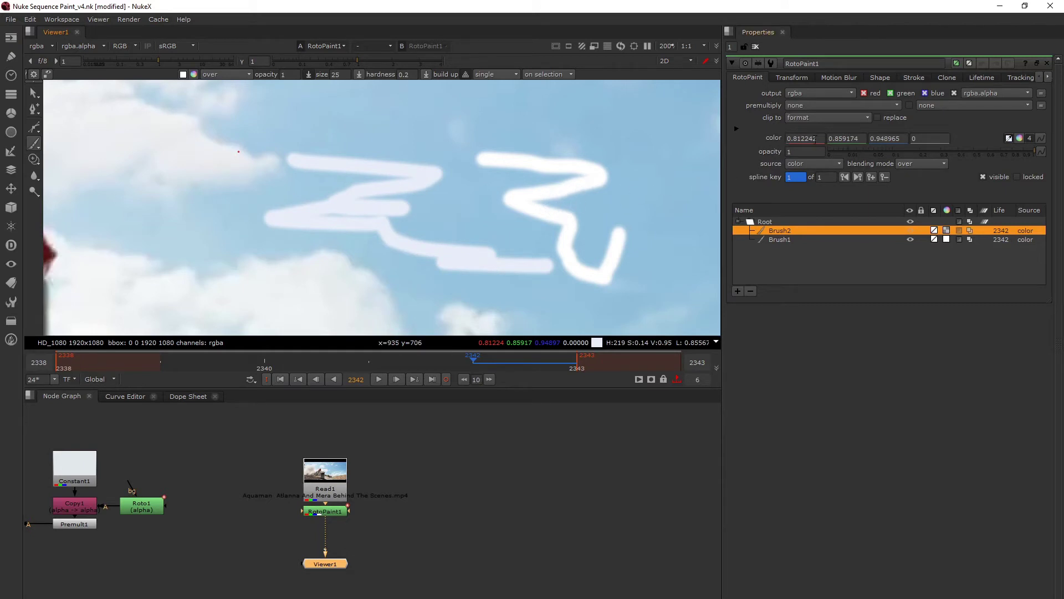
Set the green value of Brush2's color to 0.839174
click(917, 139)
click(843, 140)
scroll(841, 141, down, 18)
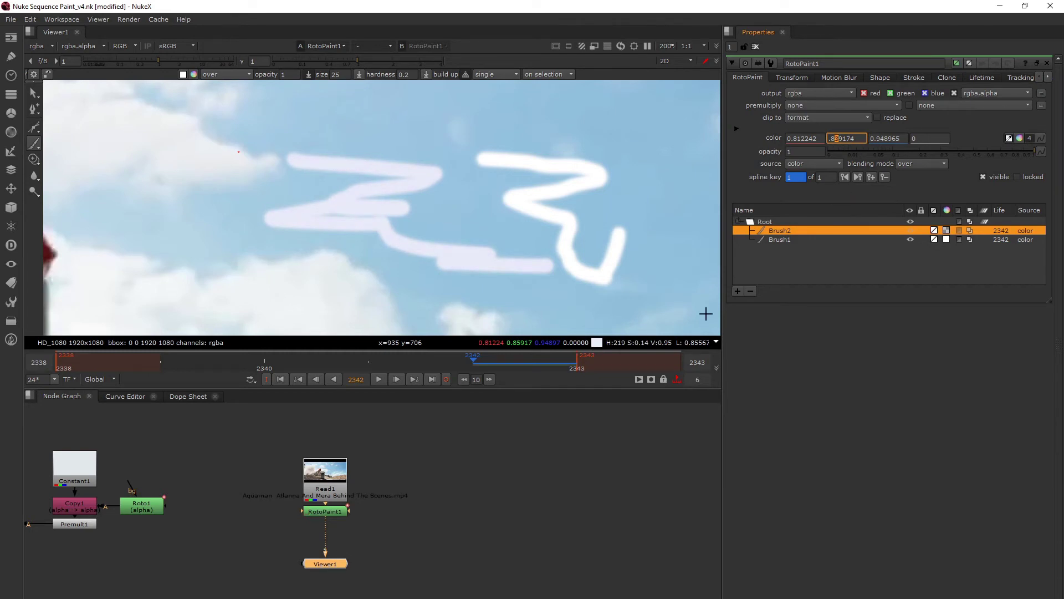
Delete both brush strokes from RotoPaint1 and keep the Brush tool active for painting
click(320, 512)
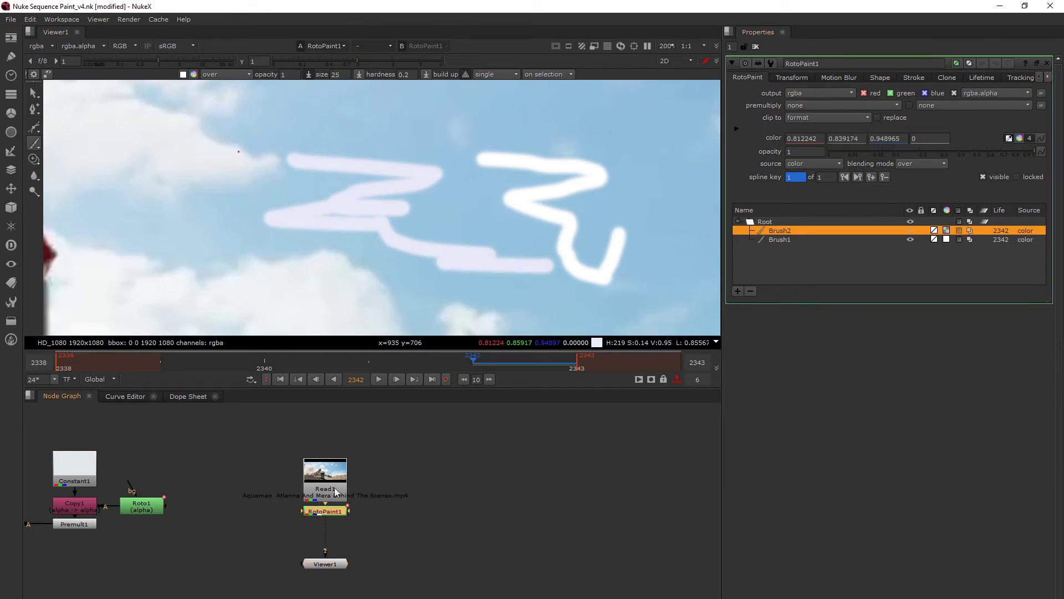
shift+click(783, 243)
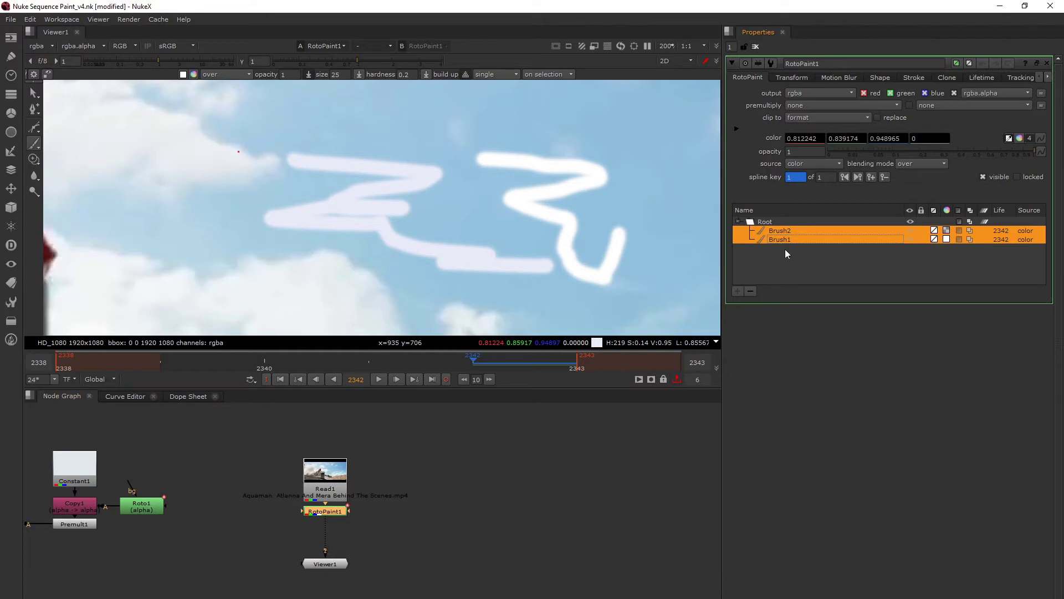
click(751, 289)
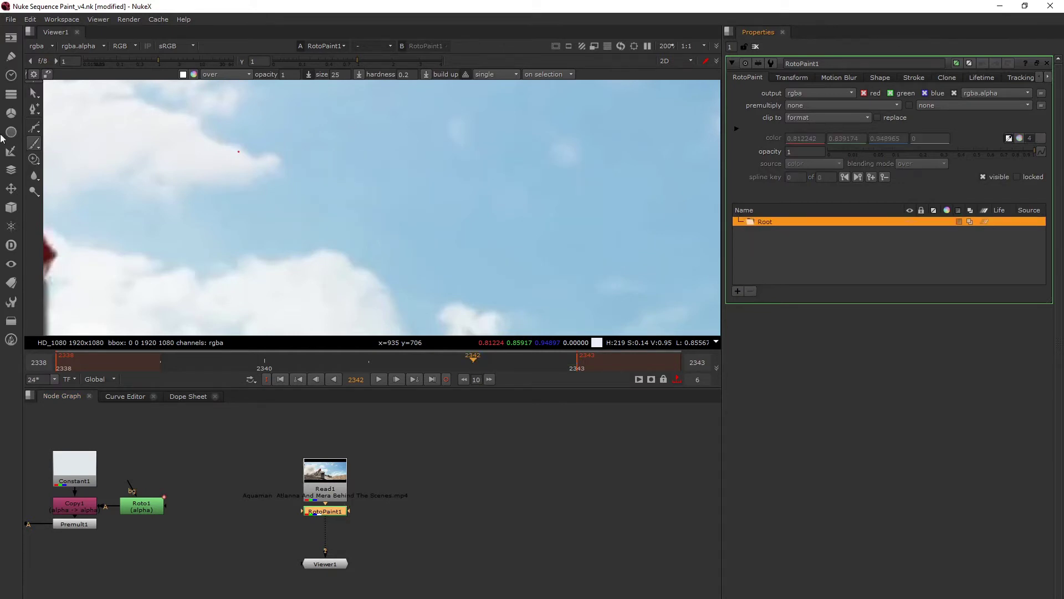
right_click(34, 150)
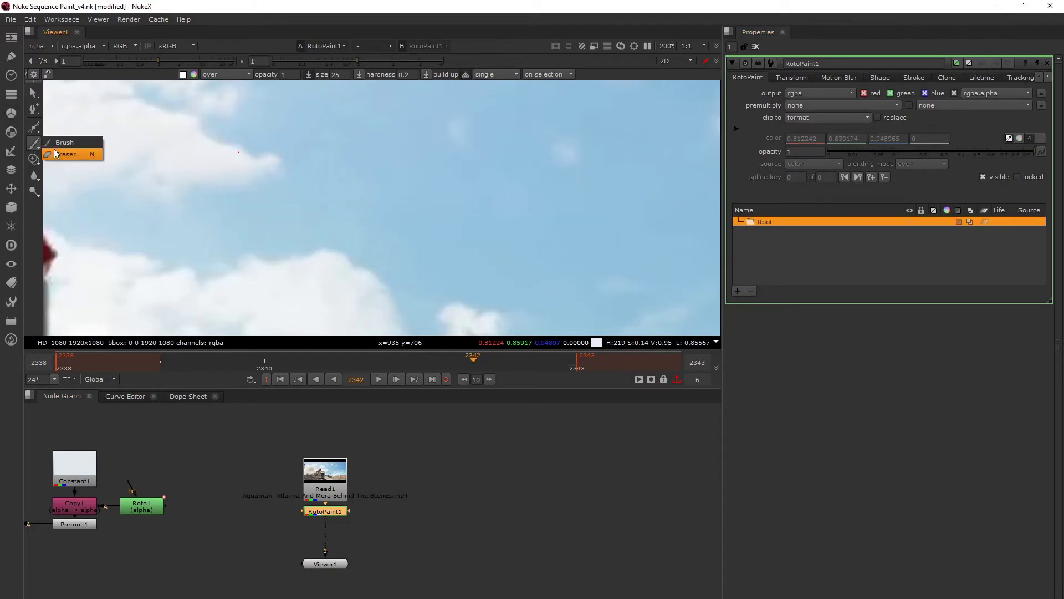
click(35, 142)
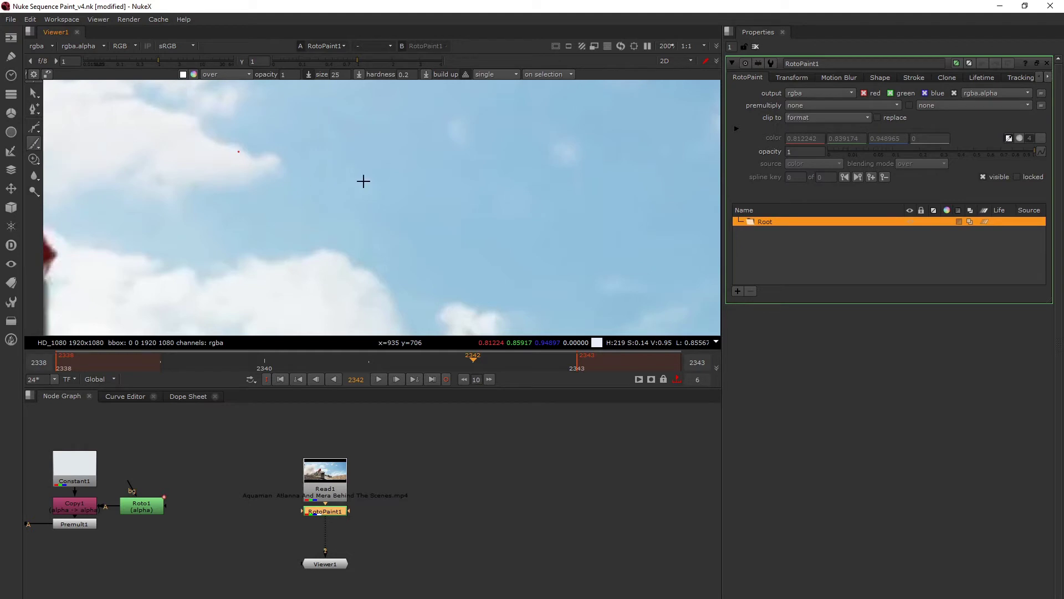
Paint a white curved brush stroke across the open sky at size 25 and erase a gap through its upper part with the Eraser
mouse_move(366, 133)
mouse_down()
mouse_move(457, 197)
mouse_move(401, 265)
mouse_up()
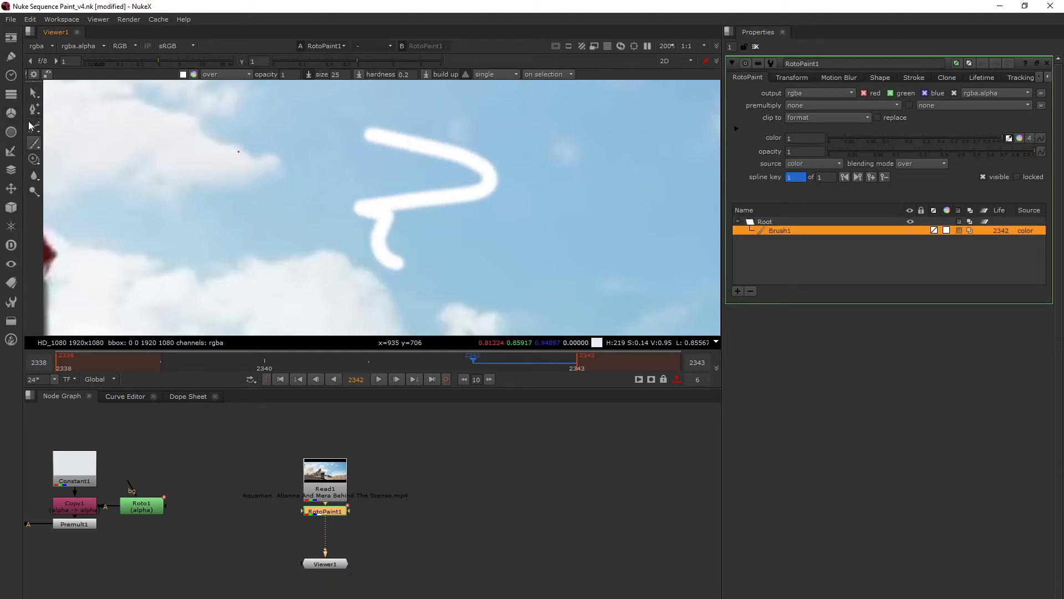
right_click(34, 144)
click(67, 155)
mouse_move(381, 147)
mouse_down()
mouse_move(465, 153)
mouse_move(381, 150)
mouse_up()
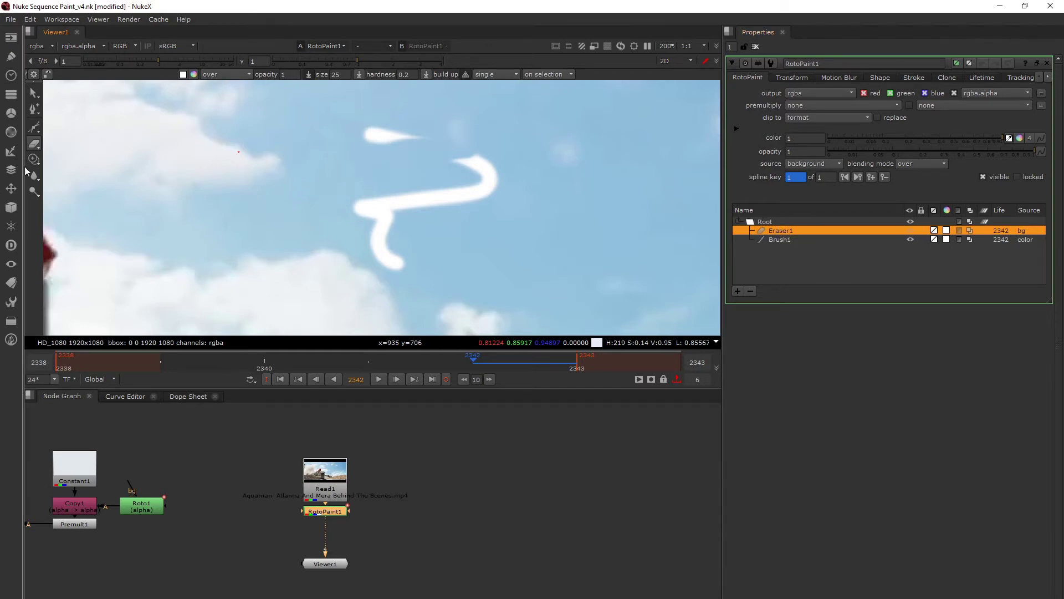
Delete the brush and eraser strokes from RotoPaint1's stroke list
click(772, 221)
click(784, 232)
shift+click(787, 240)
click(751, 292)
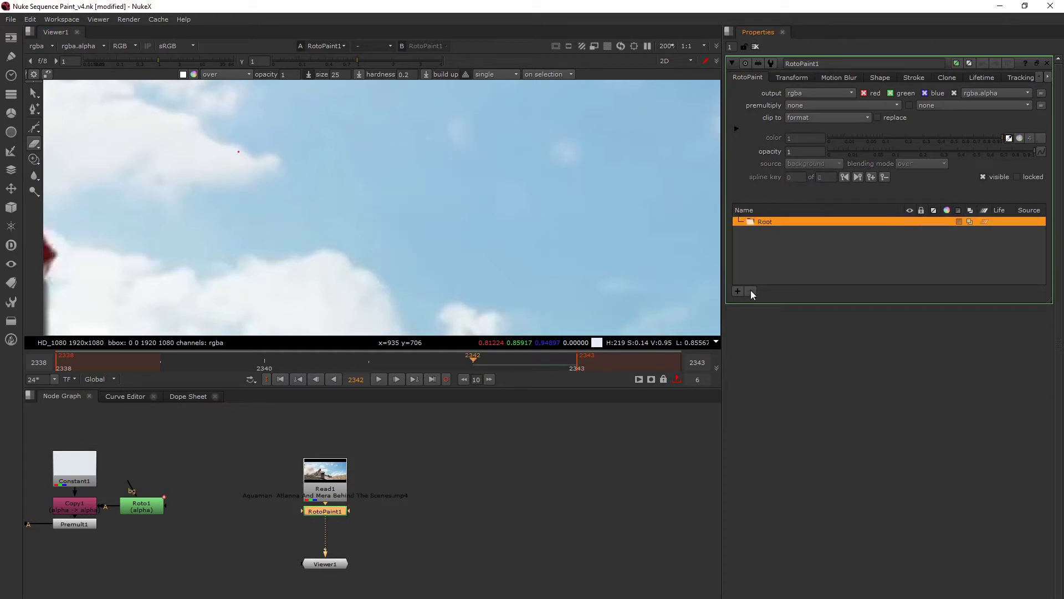
Activate the Clone tool for painting in RotoPaint1
click(33, 161)
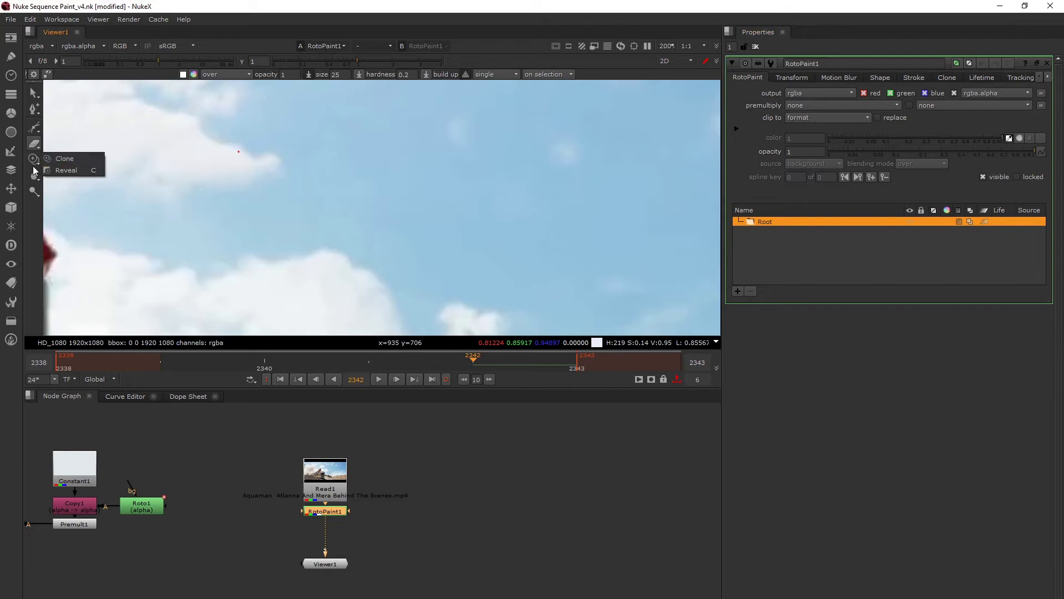
click(32, 161)
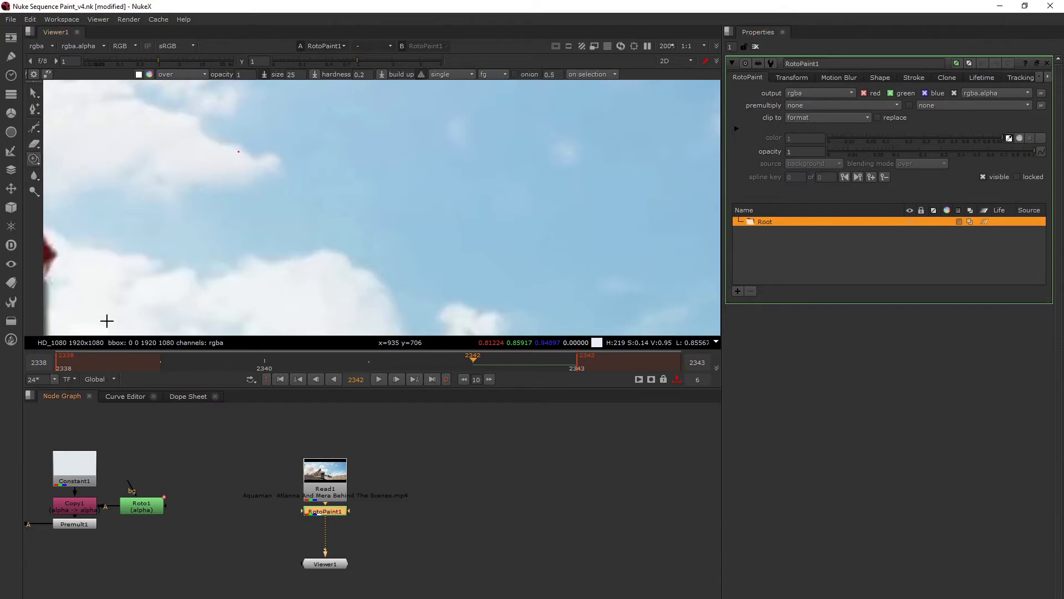
right_click(287, 198)
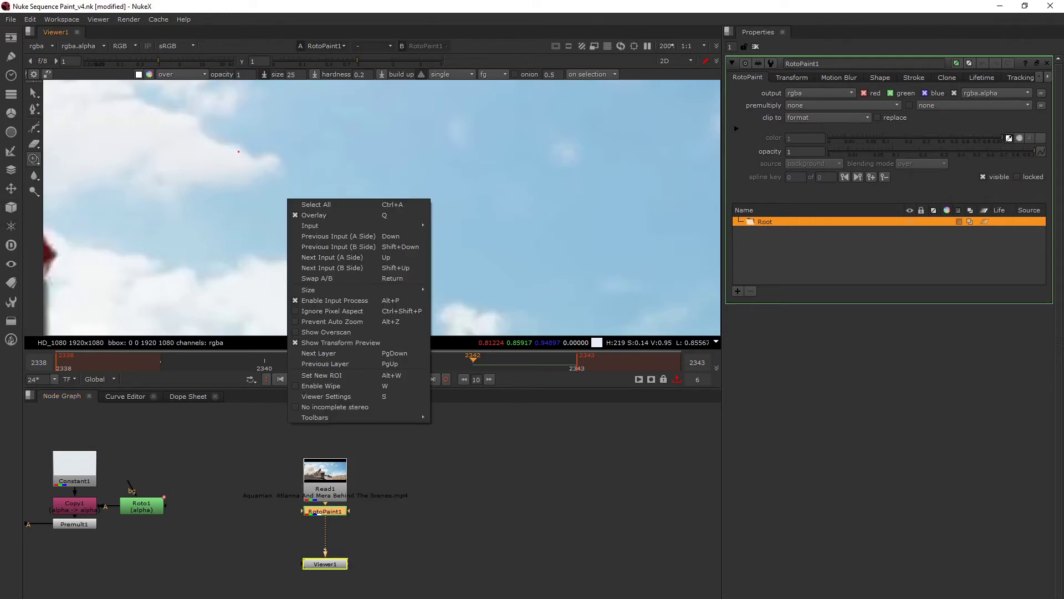
click(28, 163)
click(34, 161)
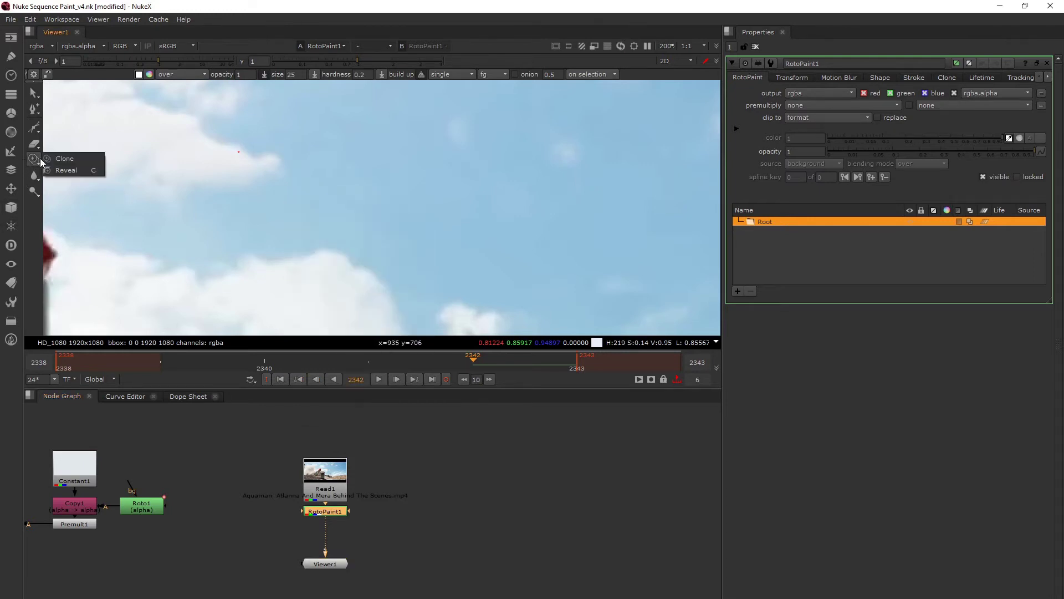
click(61, 160)
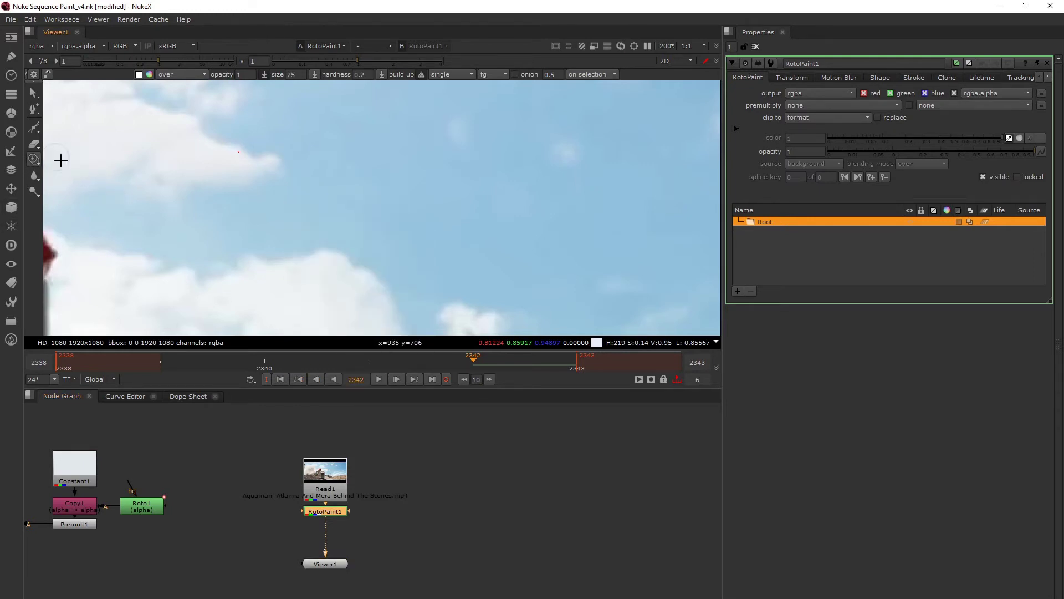
Add a Dot node beside RotoPaint1 and route RotoPaint1's bg1 input through it to Read1
click(256, 509)
key(period)
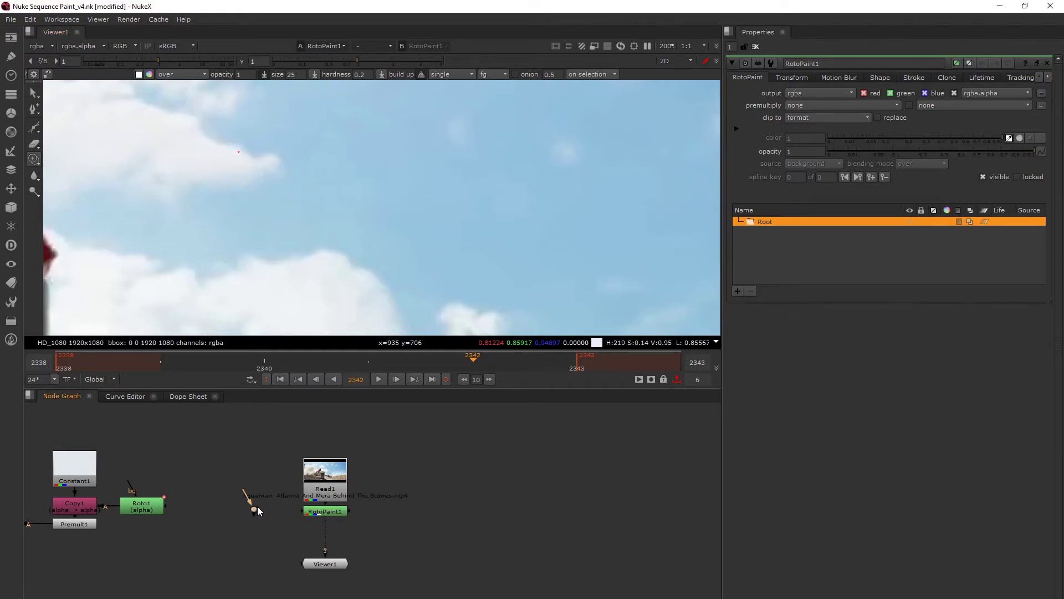
drag(297, 509, 254, 513)
click(311, 511)
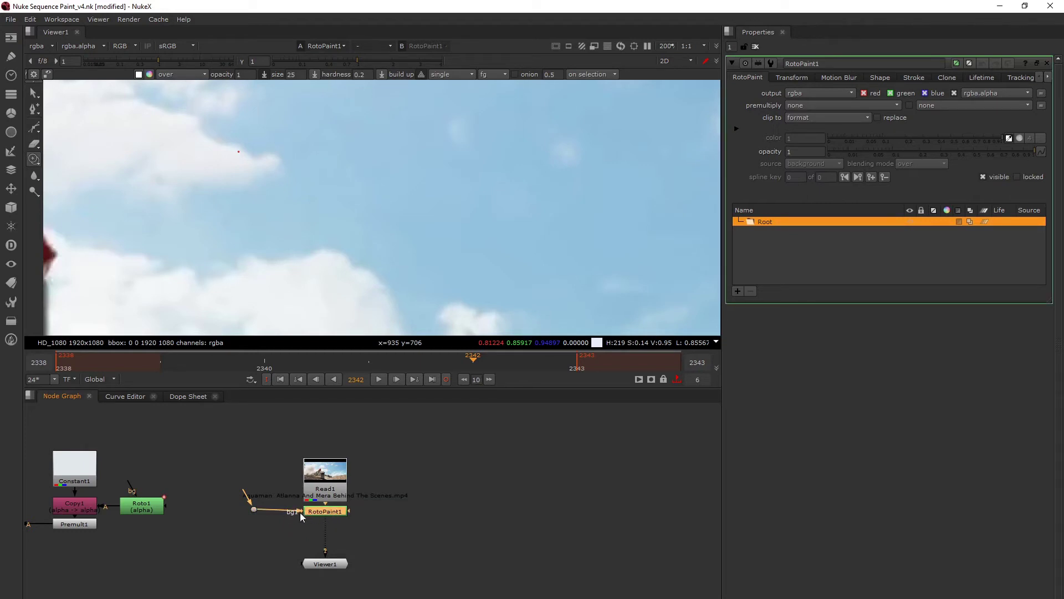
drag(244, 497, 324, 471)
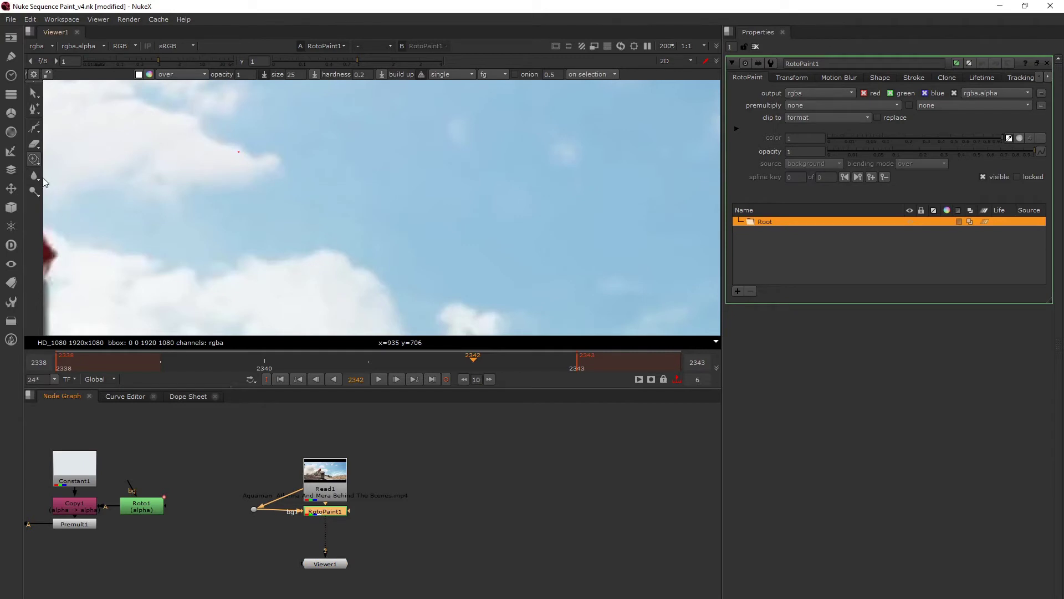
Reselect the Clone tool and disconnect RotoPaint1's bg1 input from the Dot
click(35, 159)
click(64, 158)
key(1)
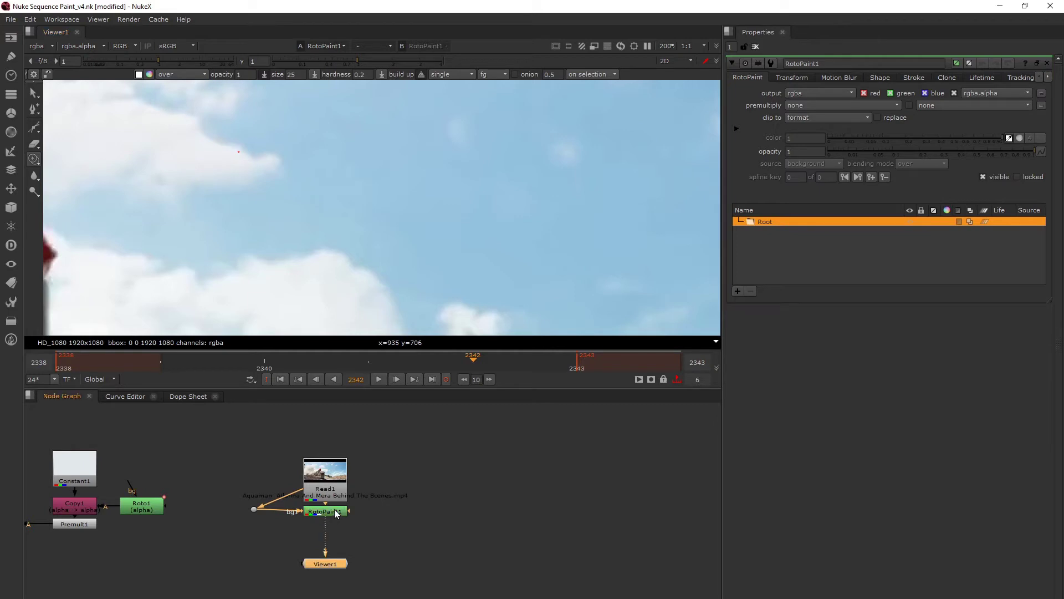
drag(299, 510, 278, 492)
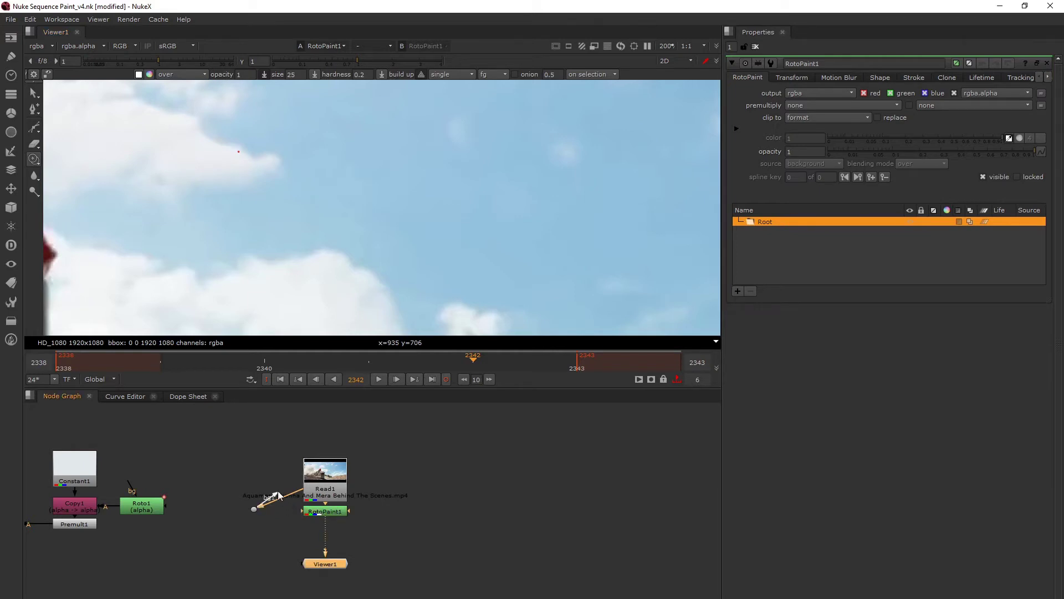
click(322, 512)
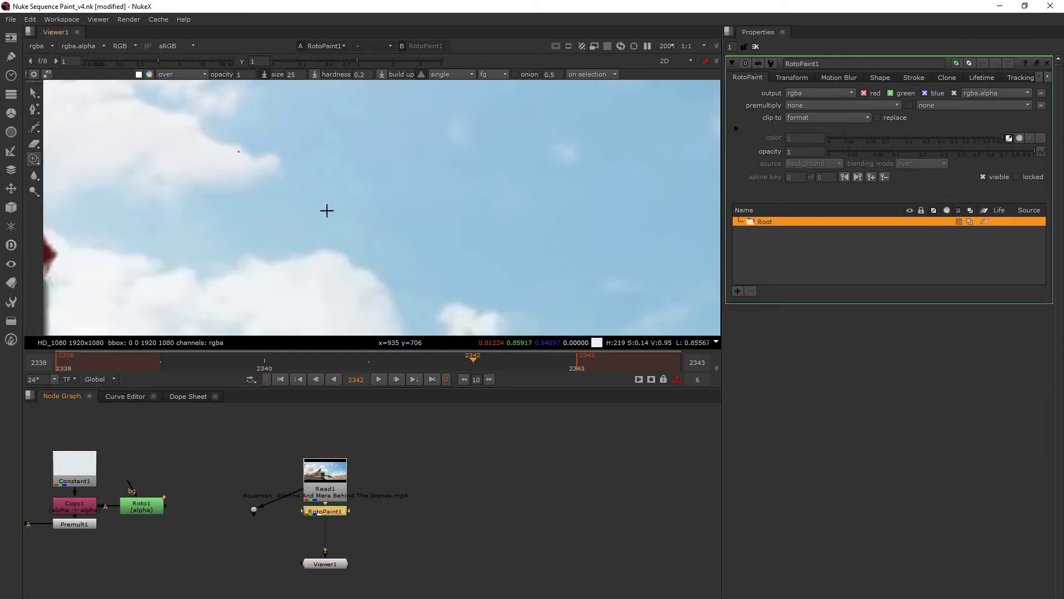
Set the Clone brush size to 47.5 and offset its source onto the clear sky beside the cloud
mouse_move(351, 179)
ctrl+mouse_down()
mouse_move(274, 175)
mouse_move(288, 178)
ctrl+mouse_up()
mouse_move(379, 183)
ctrl+mouse_down()
mouse_move(309, 177)
mouse_move(473, 147)
mouse_move(378, 189)
ctrl+mouse_up()
mouse_move(379, 187)
shift+mouse_down()
mouse_move(400, 186)
mouse_move(353, 190)
mouse_move(409, 185)
mouse_move(397, 185)
shift+mouse_up()
shift+drag(364, 184, 392, 188)
click(291, 74)
text(47.5)
key(Return)
mouse_move(383, 204)
ctrl+mouse_down()
mouse_move(313, 202)
mouse_move(341, 202)
ctrl+mouse_up()
Clone clear sky over the pointed tip of the upper cloud at full opacity
click(286, 158)
click(323, 516)
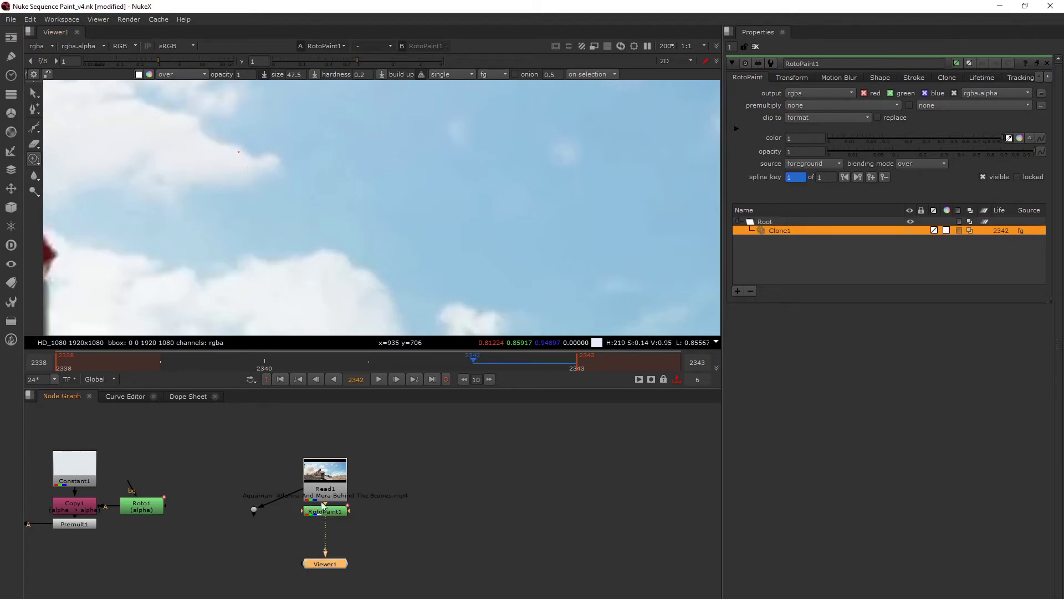
drag(277, 164, 272, 187)
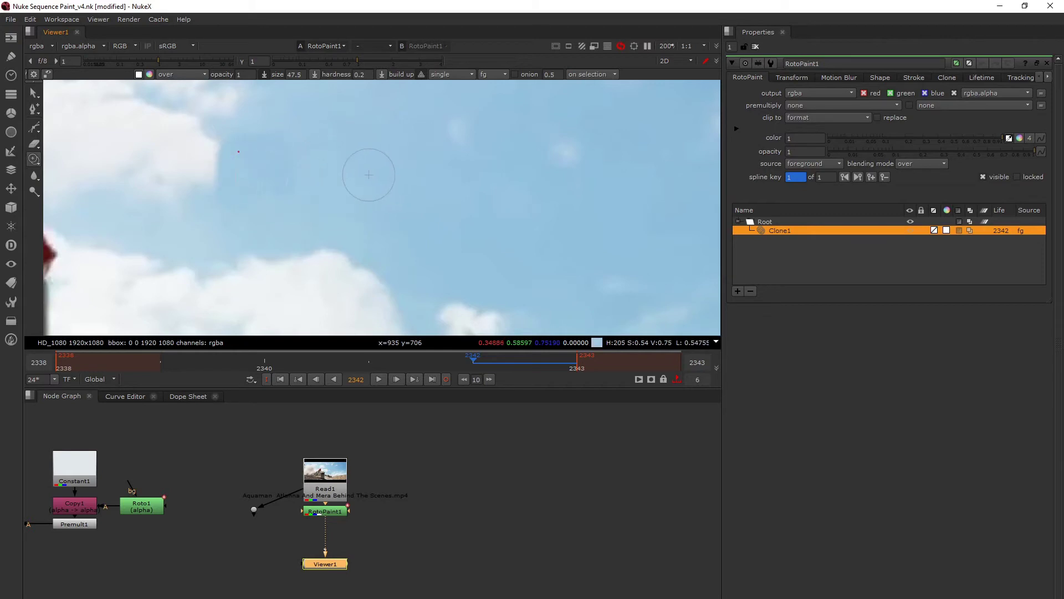
drag(214, 172, 216, 135)
Set the Clone opacity to 0.1 and soften the cloud's cut edge with repeated sky clone strokes
click(244, 74)
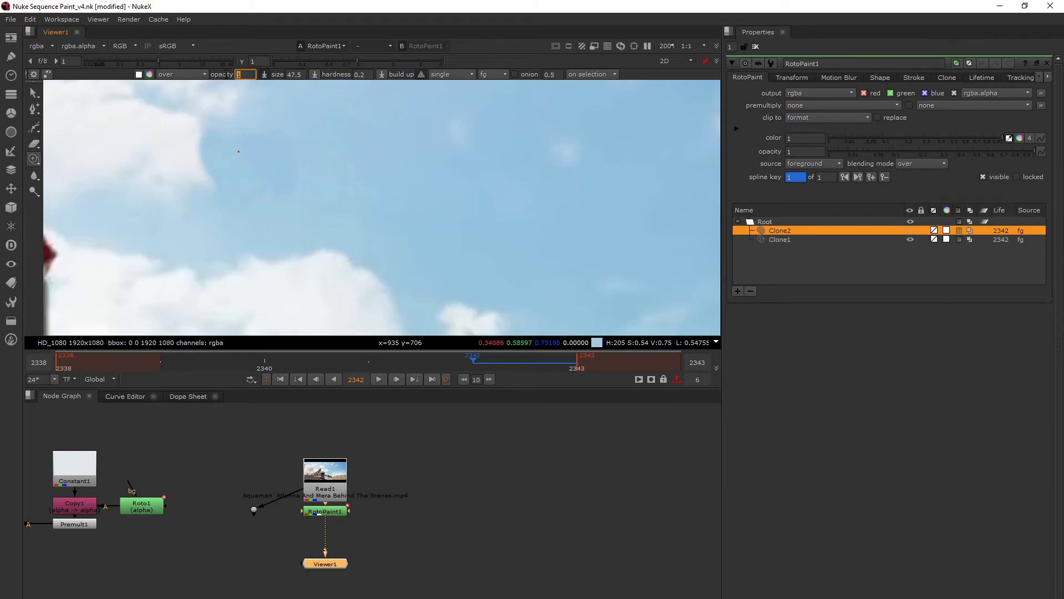
text(.1)
key(Return)
middle_drag(215, 138, 269, 195)
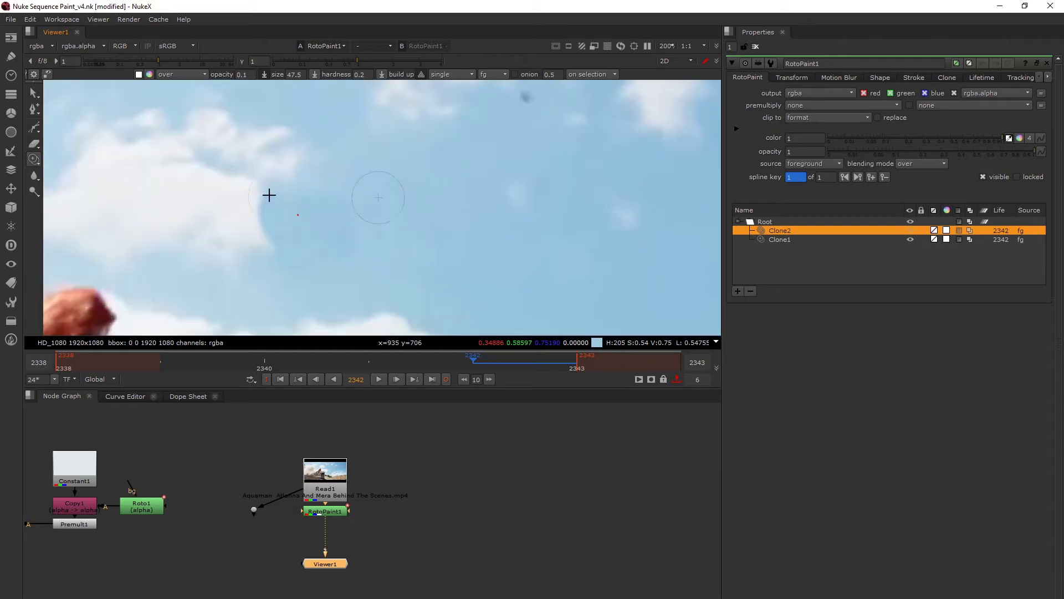
mouse_move(263, 242)
mouse_down()
mouse_move(254, 227)
mouse_move(262, 194)
mouse_up()
drag(367, 247, 368, 221)
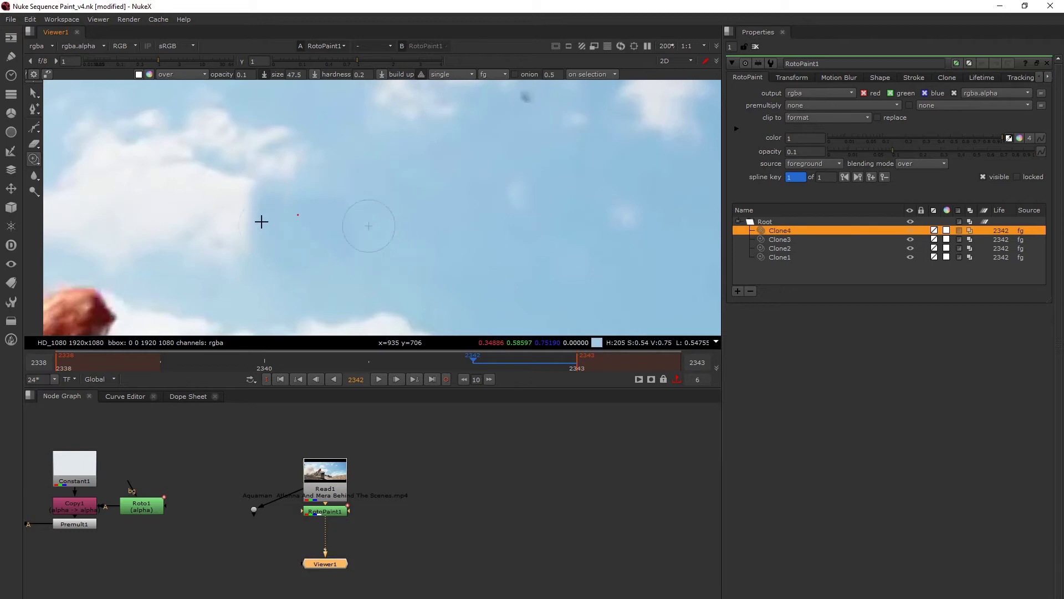
drag(351, 178, 344, 280)
mouse_move(232, 189)
mouse_down()
mouse_move(230, 238)
mouse_move(246, 261)
mouse_up()
drag(238, 221, 249, 194)
drag(277, 183, 299, 173)
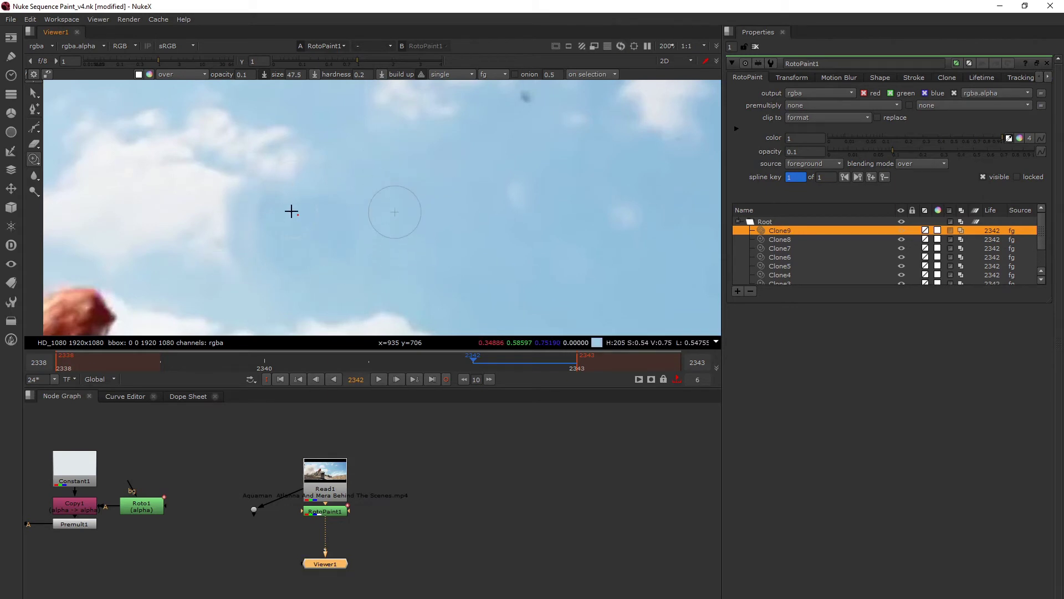
Enlarge the RotoPaint1 stroke list and delete all the clone strokes from it
scroll(392, 214, down, 2)
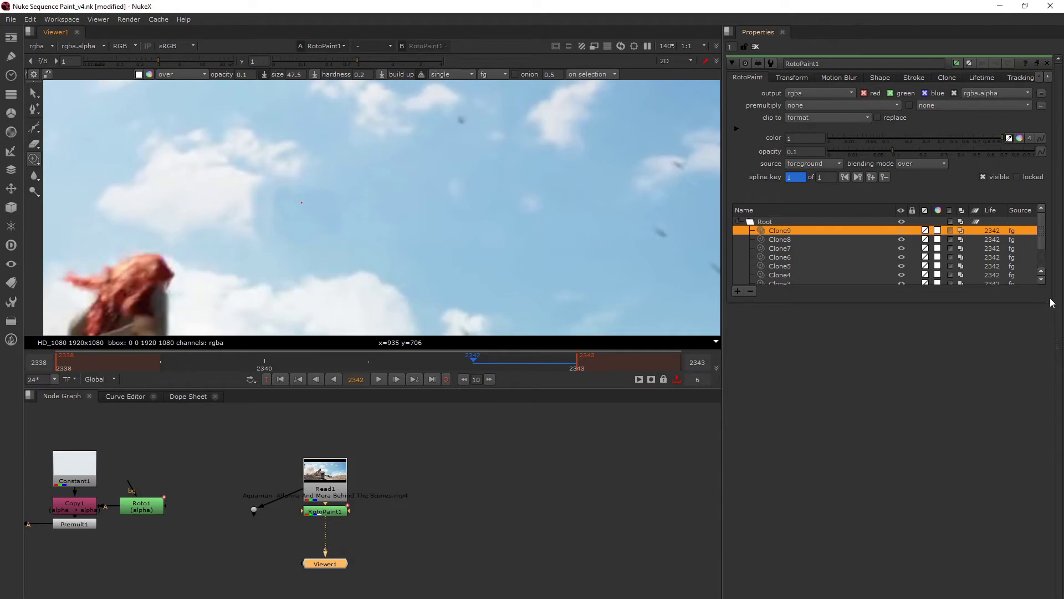
mouse_move(1053, 302)
mouse_down()
mouse_move(1053, 367)
mouse_move(1010, 424)
mouse_up()
shift+click(776, 301)
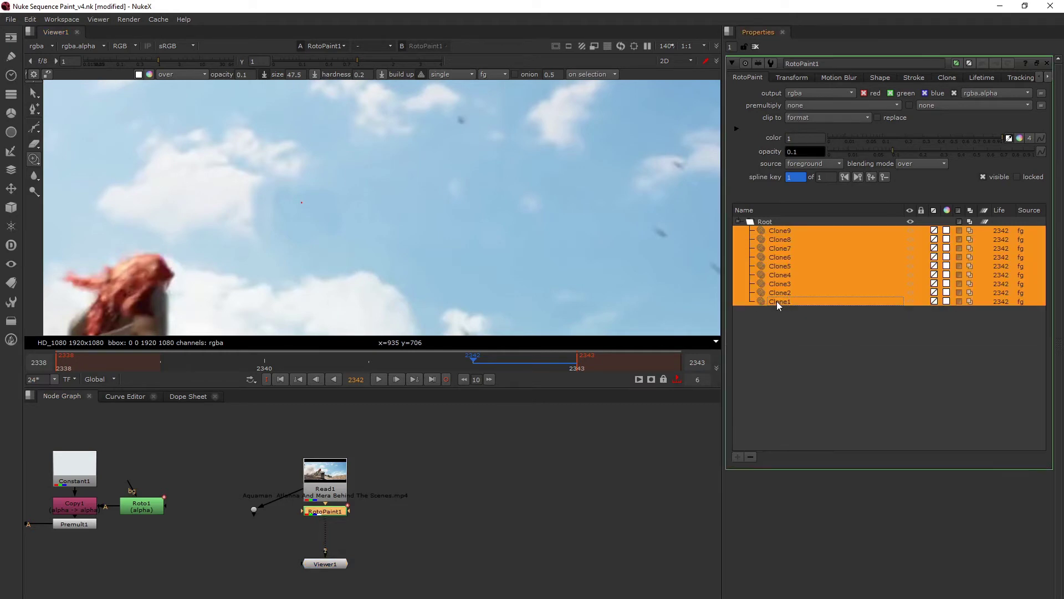
click(752, 456)
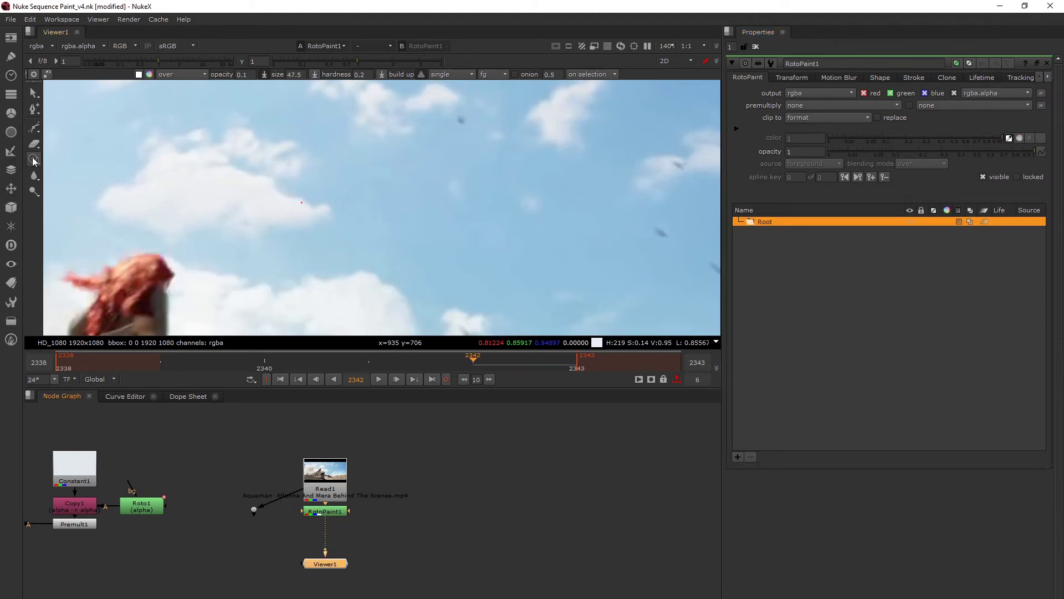
Switch to the Reveal tool and connect RotoPaint1's bg1 input to the Dot fed by Read1
right_click(34, 161)
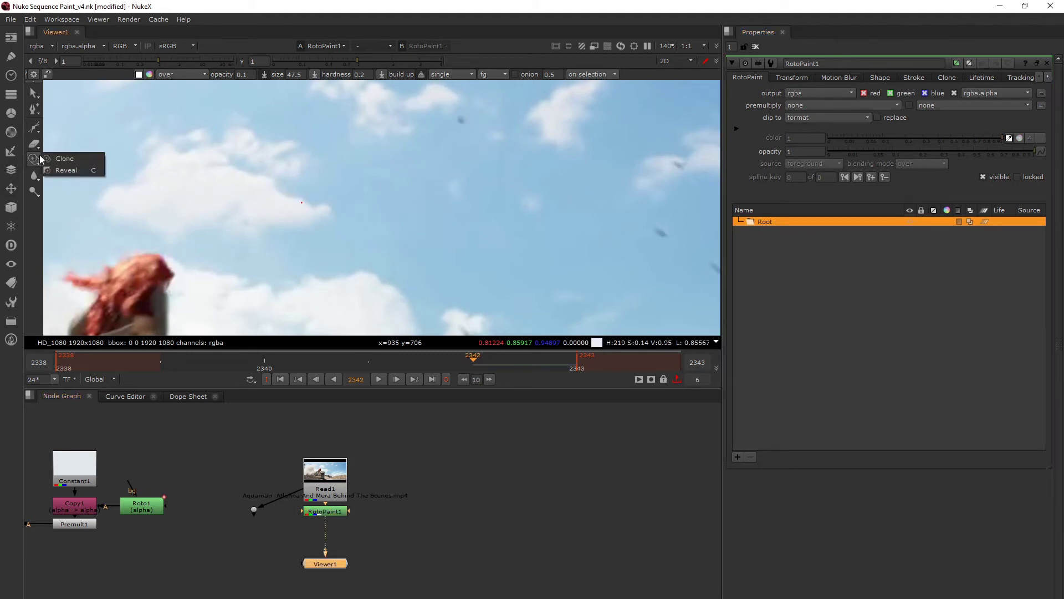
click(61, 169)
scroll(287, 515, up, 2)
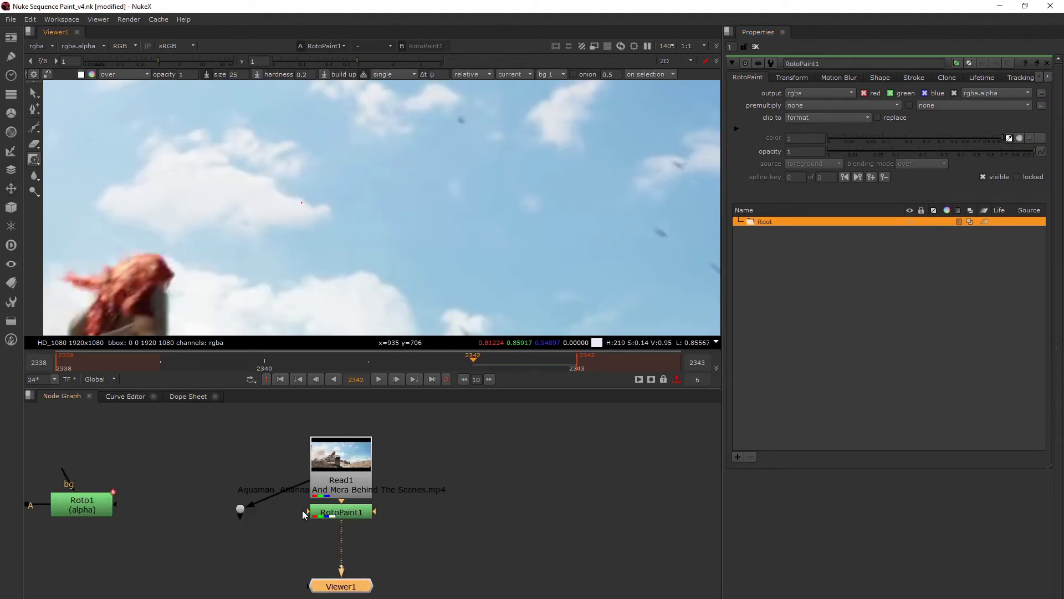
drag(304, 510, 239, 510)
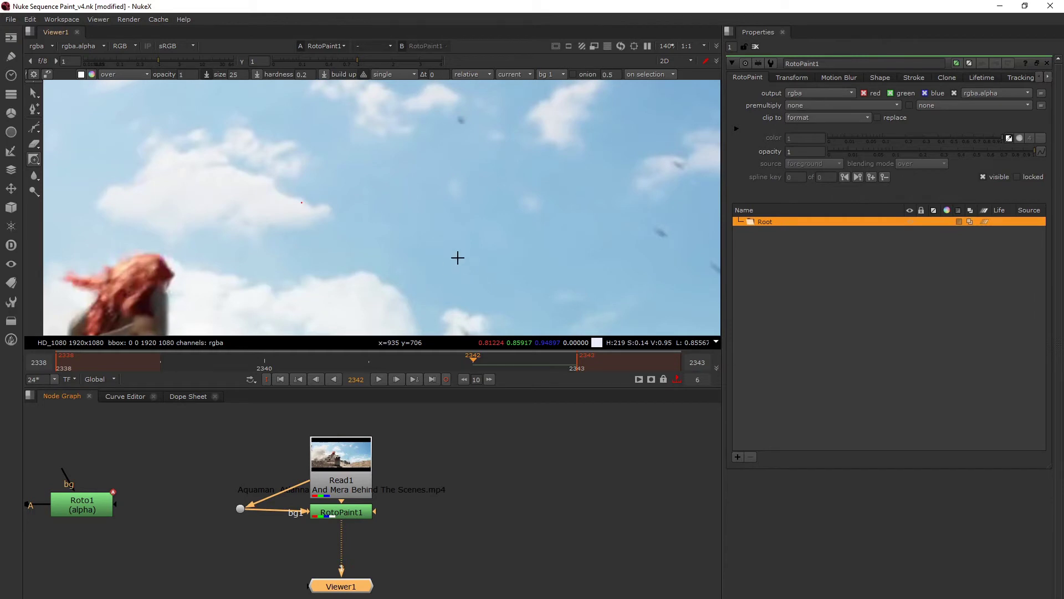
Clone clear sky over the tip half of the upper cloud using brush size 84 and opacity 1
drag(31, 164, 48, 157)
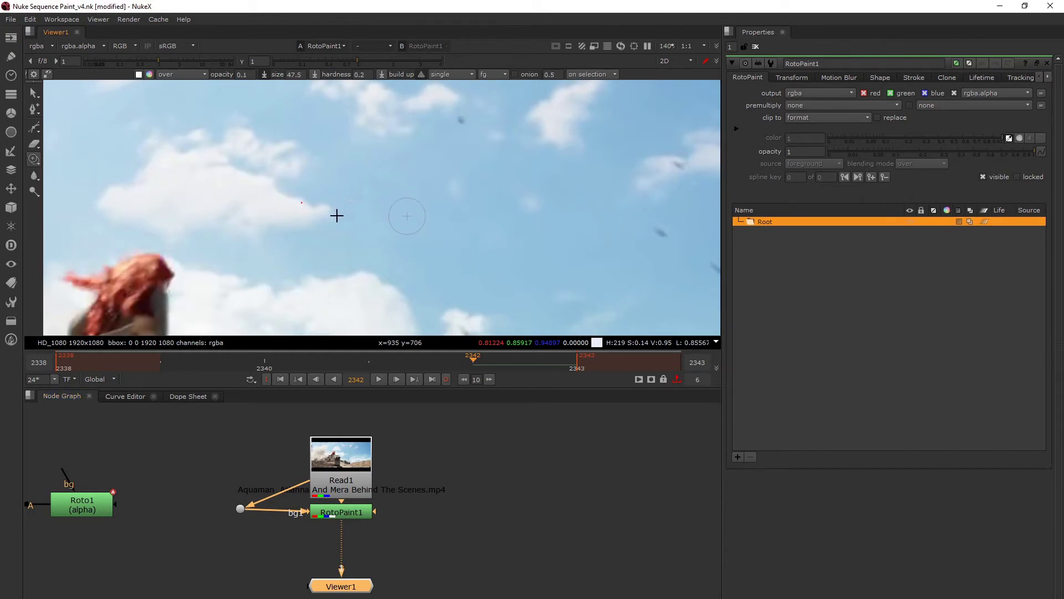
mouse_move(336, 214)
shift+mouse_down()
mouse_move(359, 214)
mouse_move(301, 207)
mouse_move(293, 190)
mouse_move(300, 227)
mouse_move(272, 168)
mouse_move(301, 182)
mouse_move(297, 199)
mouse_move(269, 164)
mouse_move(248, 220)
mouse_move(273, 231)
mouse_move(267, 158)
shift+mouse_up()
double_click(245, 74)
text(1)
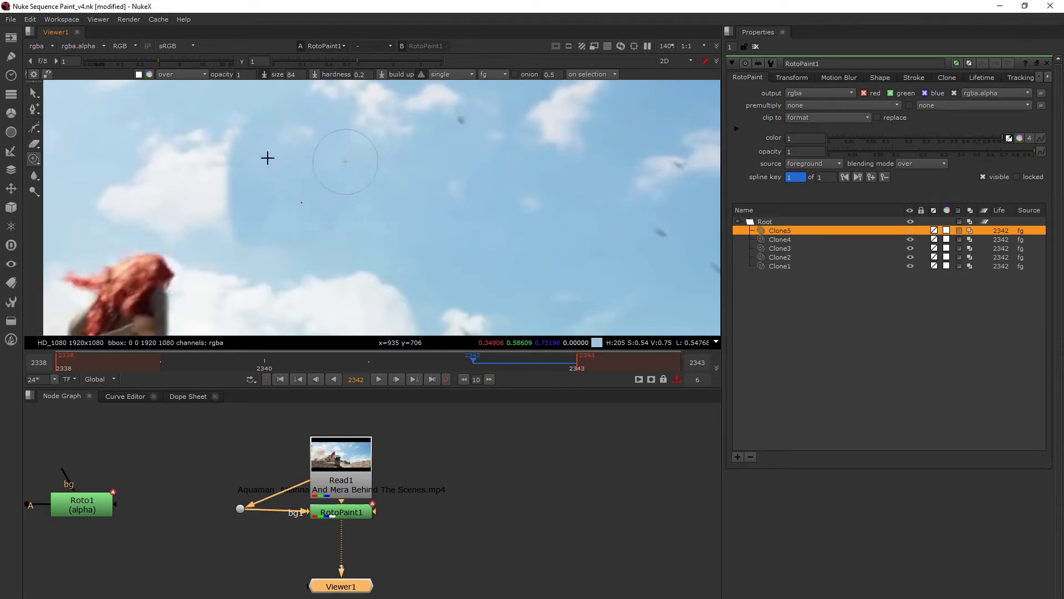
Paint back a vertical strip of the original cloud edge from bg 1 with the Reveal tool at size 75.5
right_click(33, 159)
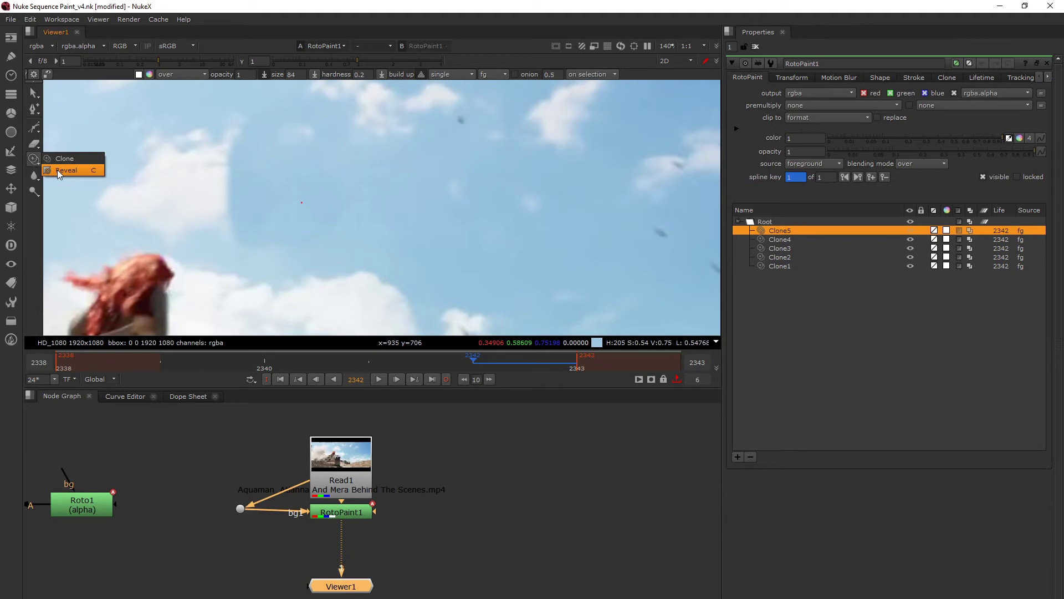
click(88, 170)
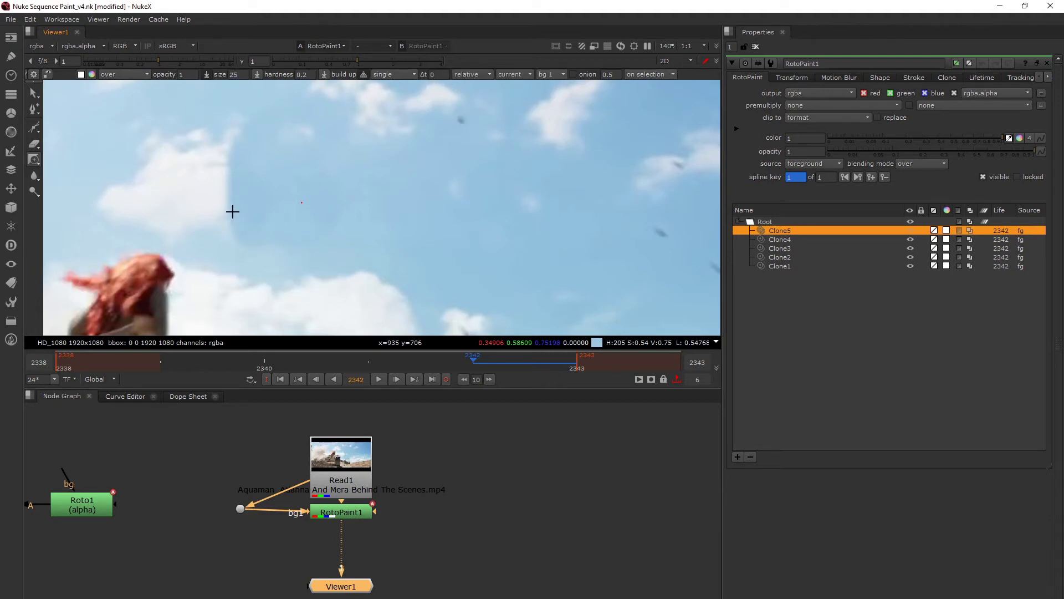
shift+drag(222, 207, 249, 202)
mouse_move(235, 133)
mouse_down()
mouse_move(242, 238)
mouse_move(248, 224)
mouse_up()
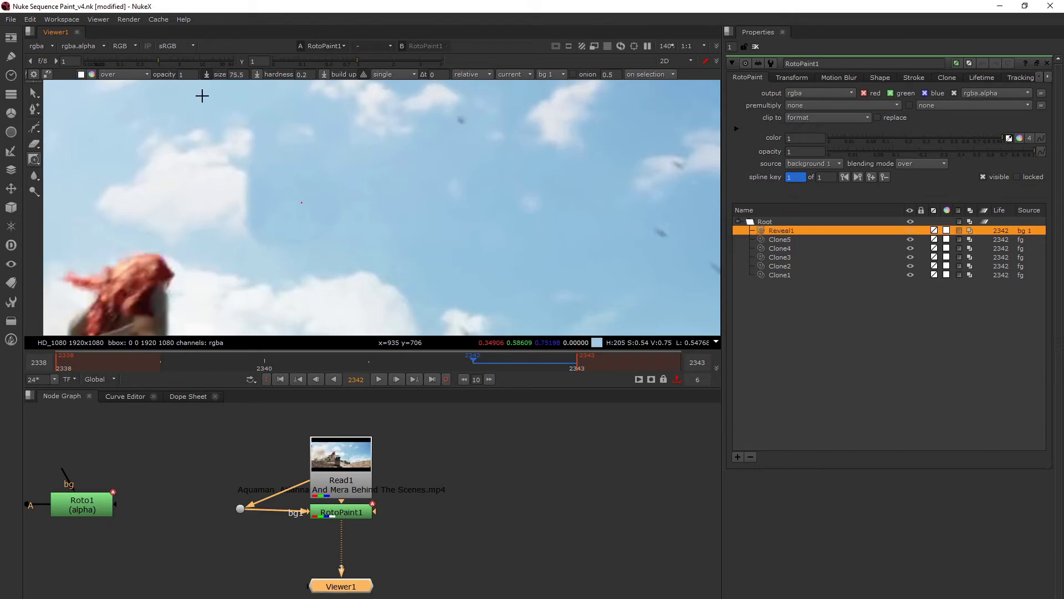
Set the Reveal opacity to 0.2 and gradually bring back the cloud's edge with several soft strokes
click(180, 75)
text(.2)
mouse_move(248, 144)
mouse_down()
mouse_move(255, 241)
mouse_move(264, 143)
mouse_move(275, 249)
mouse_move(295, 124)
mouse_up()
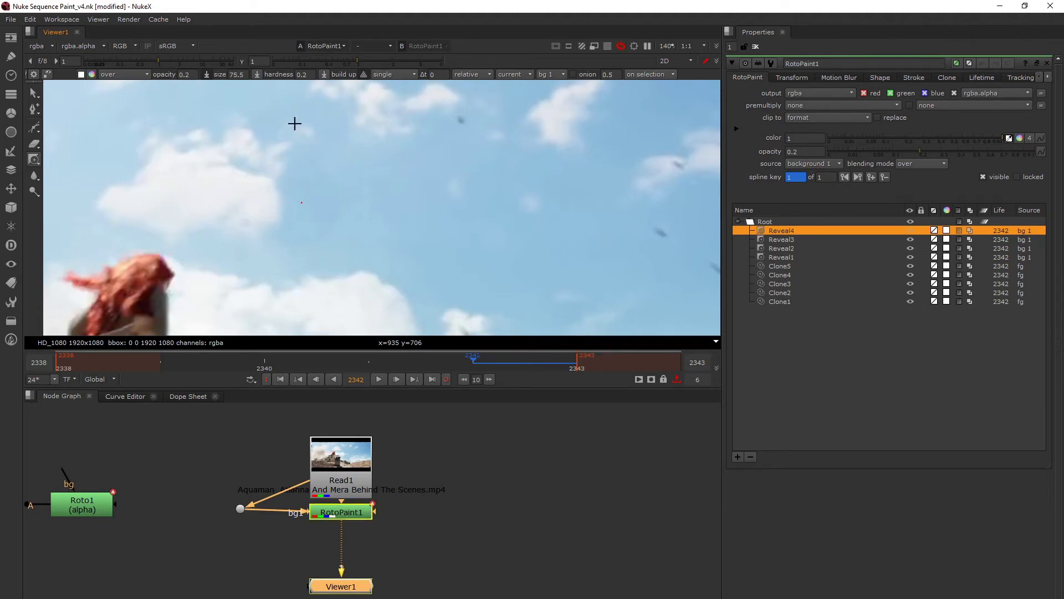
drag(259, 240, 274, 238)
drag(274, 238, 302, 128)
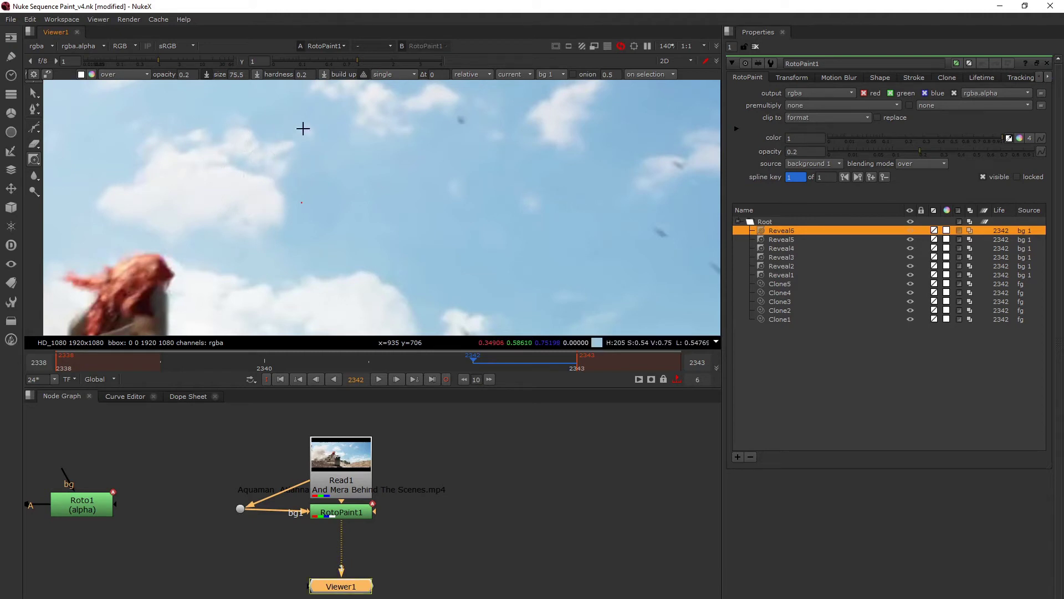
Soften the blunt edge and body of the left cloud using RotoPaint1's Blur tool at size 91 and opacity 1
click(356, 516)
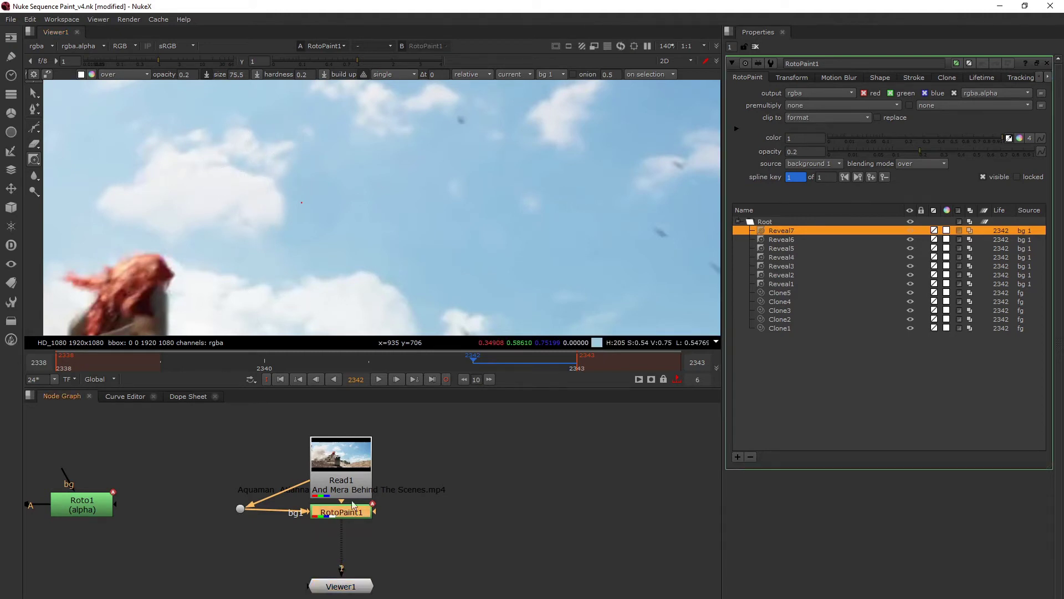
right_click(34, 176)
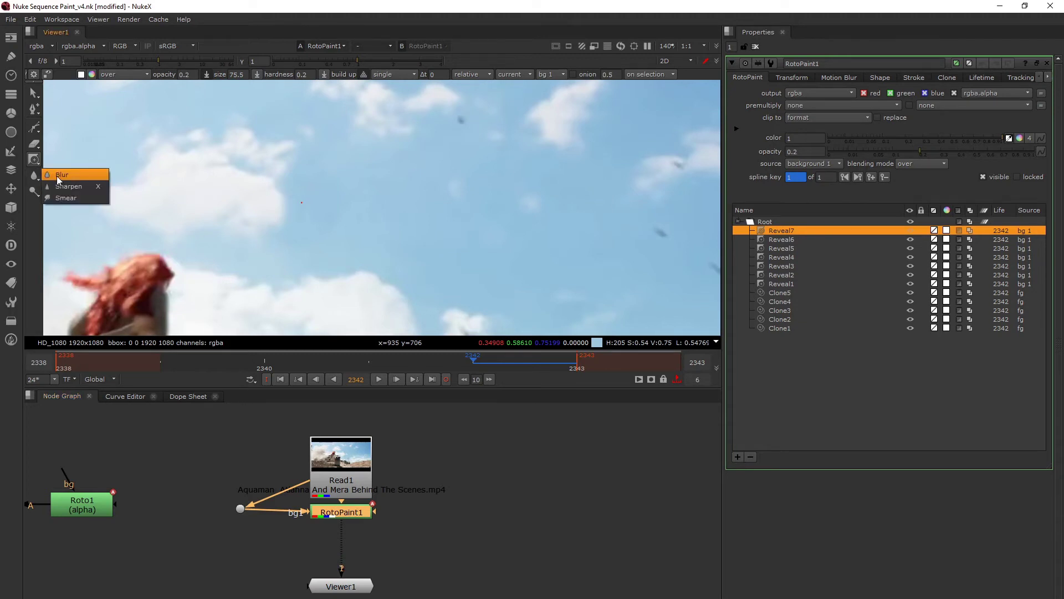
click(60, 175)
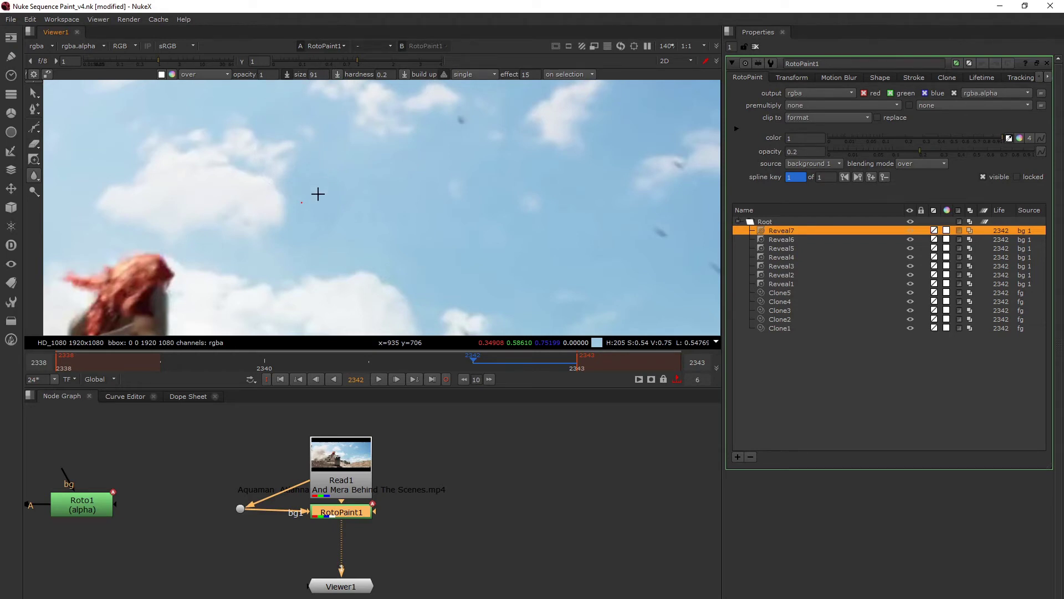
mouse_move(289, 161)
mouse_down()
mouse_move(286, 152)
mouse_move(282, 227)
mouse_up()
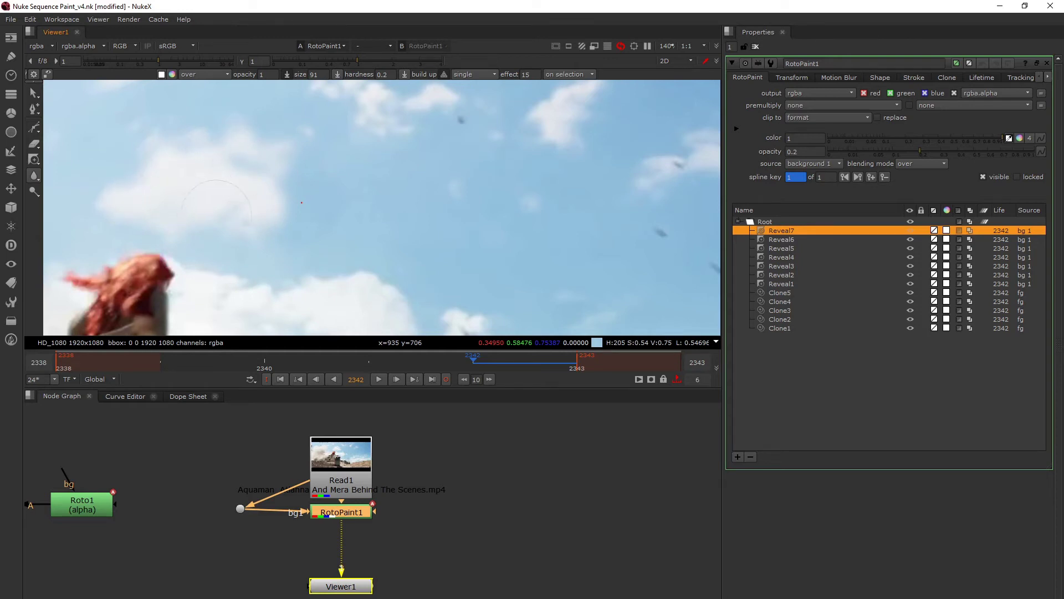
drag(215, 204, 188, 164)
click(268, 74)
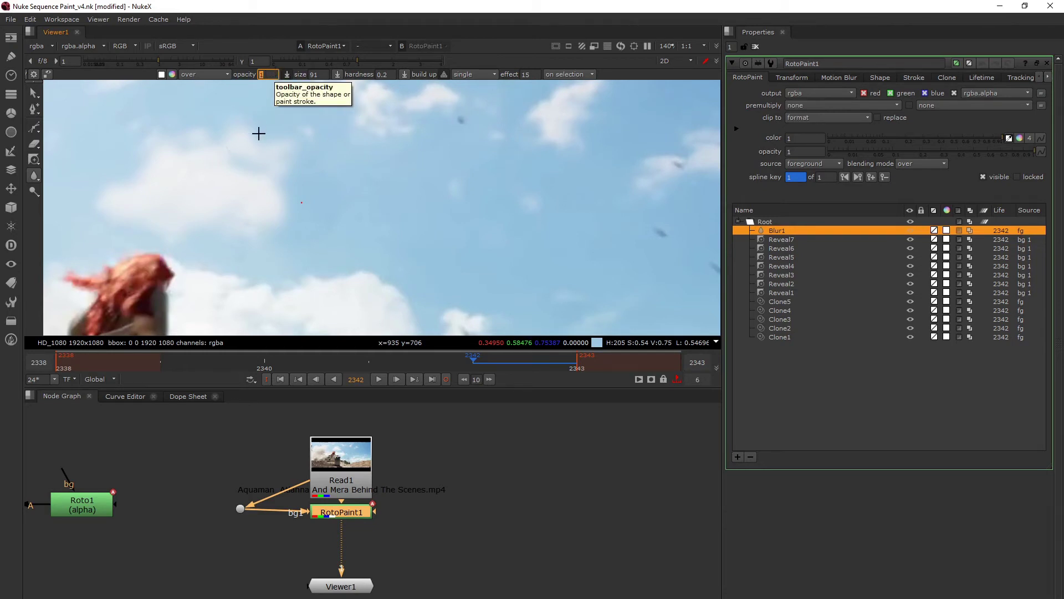
click(284, 211)
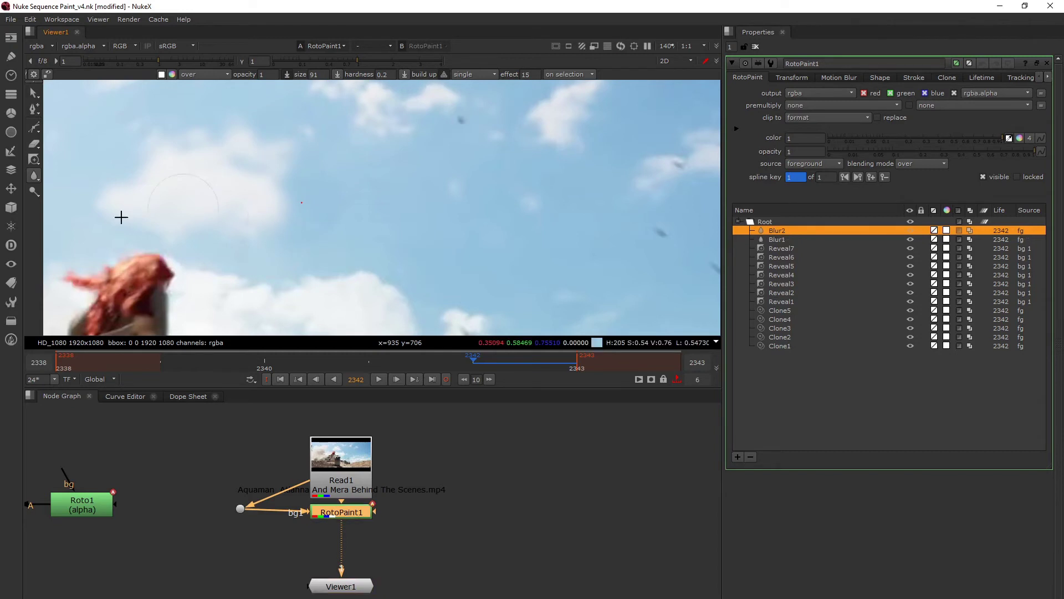
Apply Sharpen strokes to the blurred edge of the left cloud at brush size 91 and opacity 1
drag(35, 184, 54, 190)
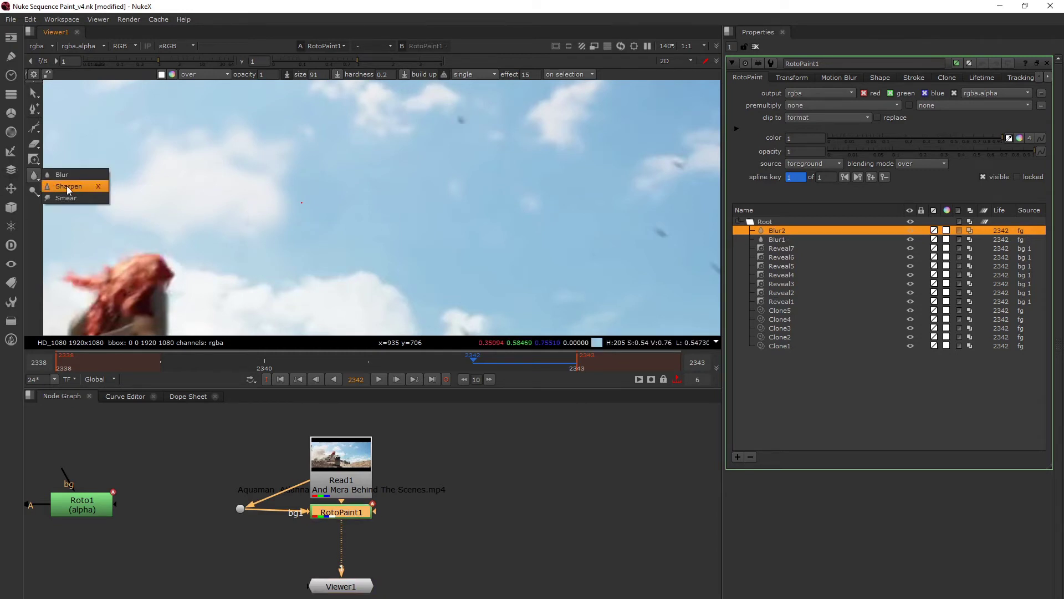
drag(68, 185, 68, 186)
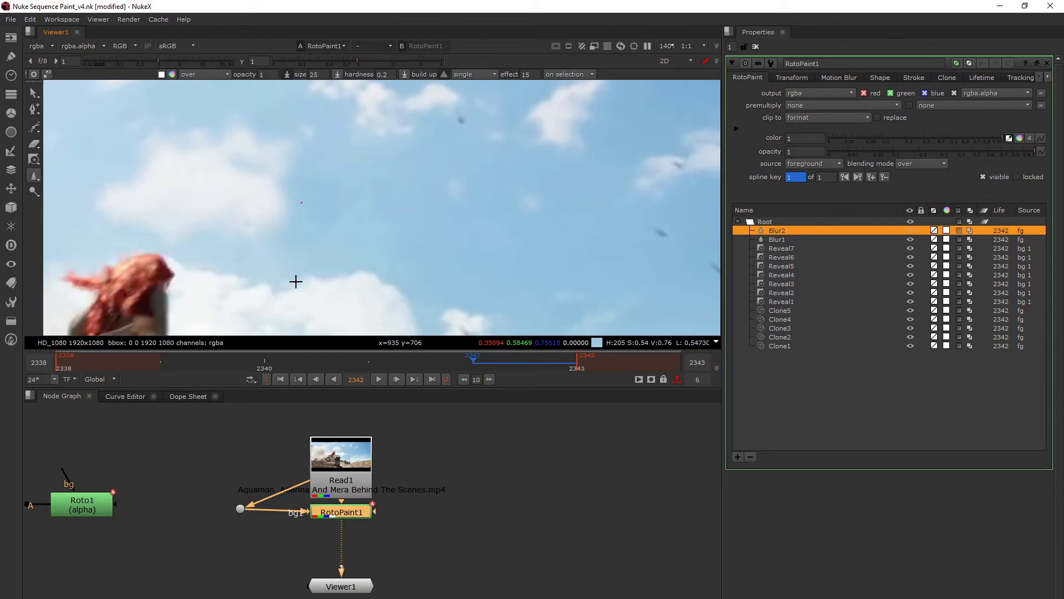
click(272, 225)
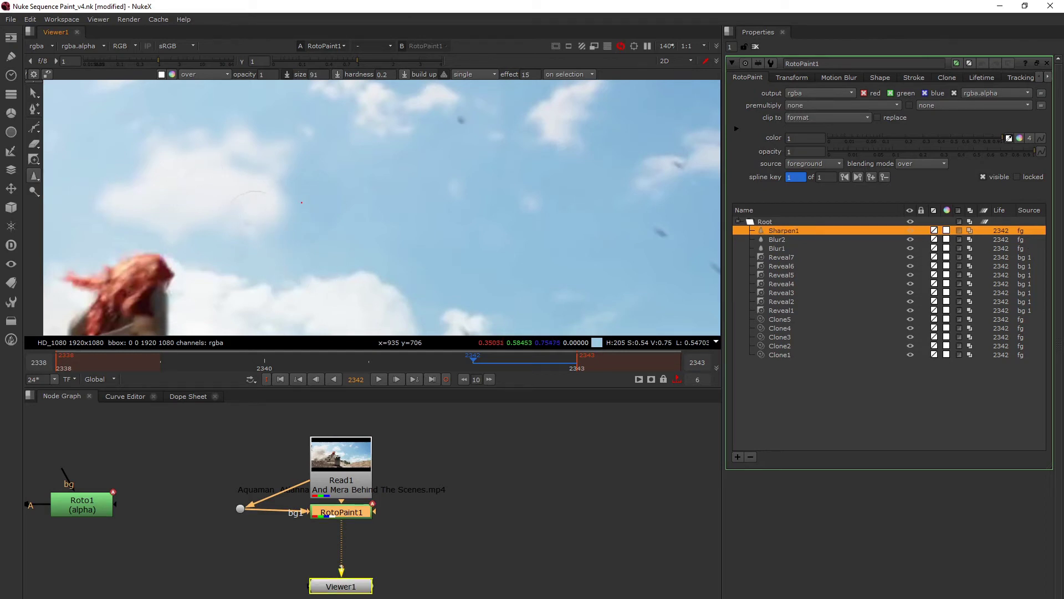
click(316, 214)
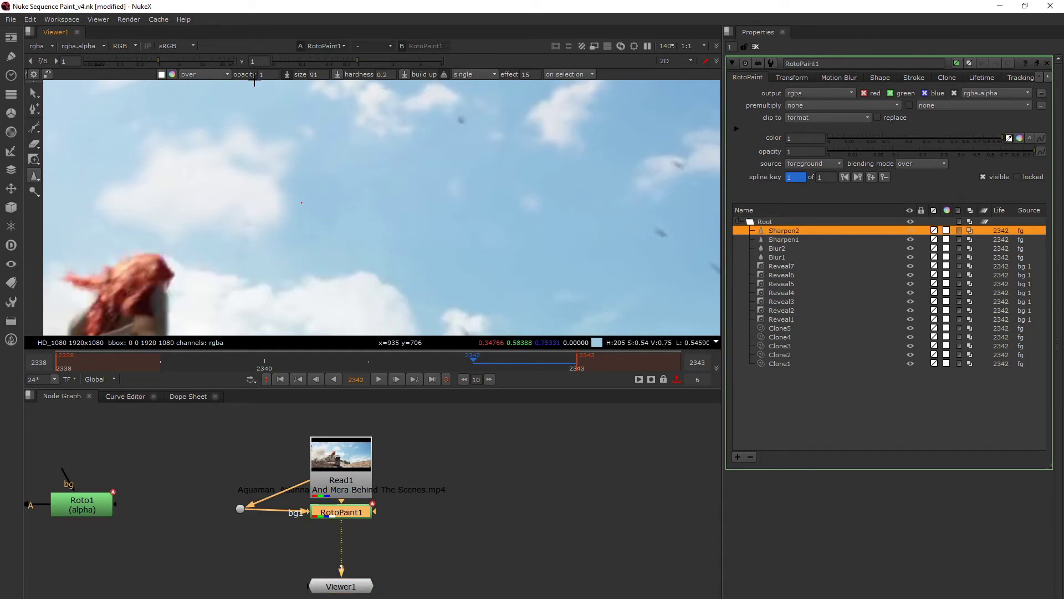
click(274, 75)
Smear away the upper dark speck in the open sky below the small cloud using brush size 87
click(33, 176)
drag(61, 203, 61, 203)
shift+drag(223, 238, 274, 237)
middle_drag(627, 255, 488, 254)
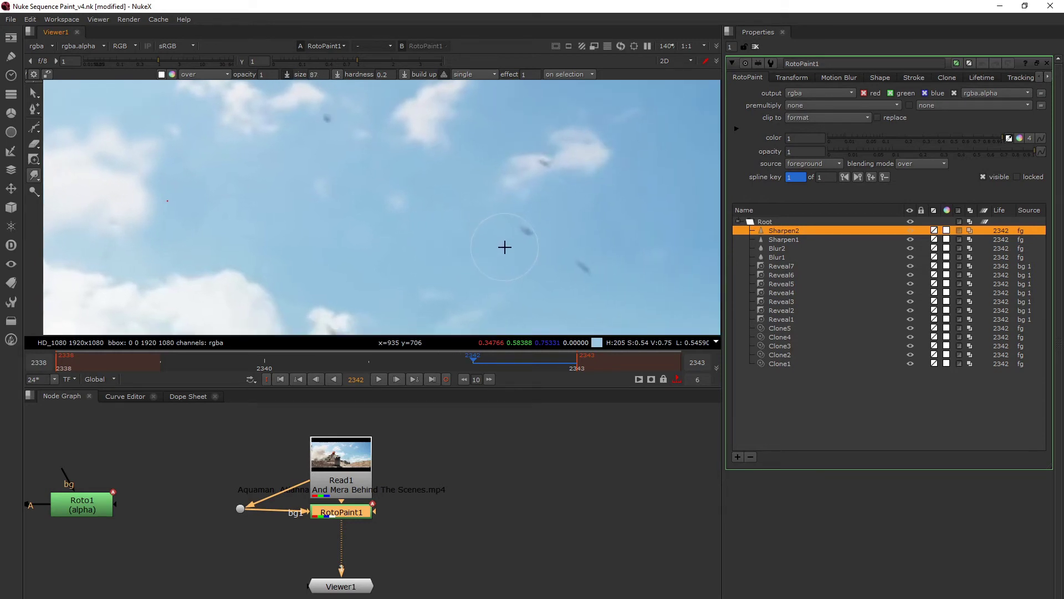
drag(513, 237, 545, 224)
drag(519, 235, 544, 224)
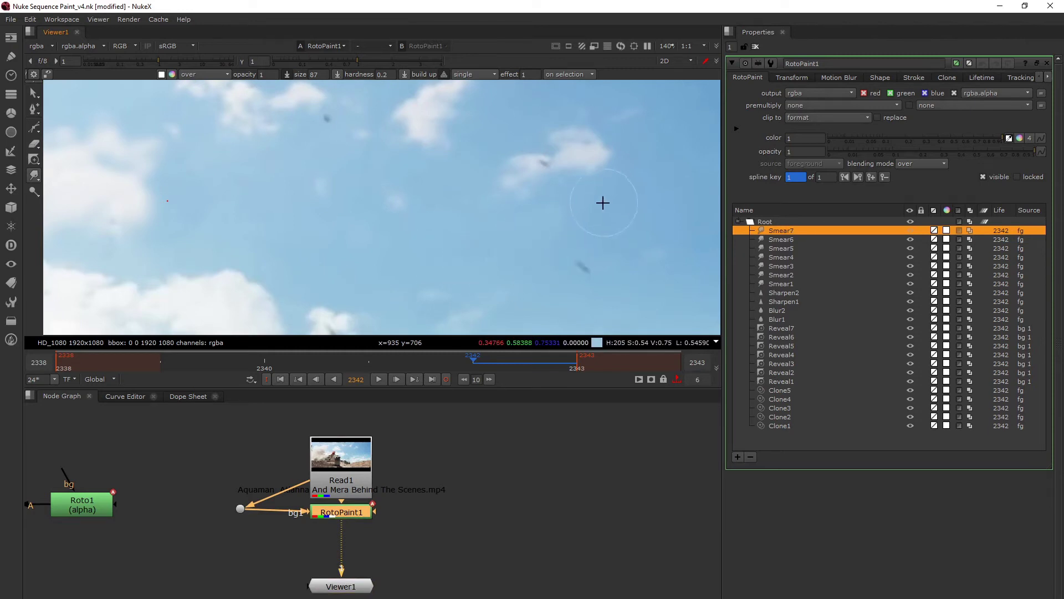
mouse_move(573, 215)
mouse_down()
mouse_move(540, 224)
mouse_move(514, 247)
mouse_move(548, 209)
mouse_up()
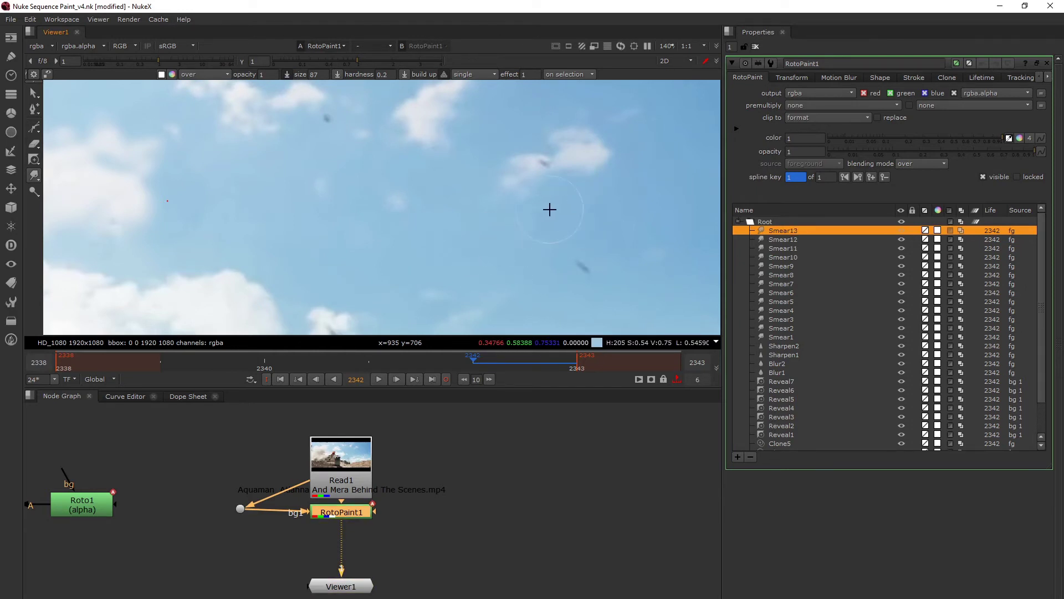
click(264, 74)
Move Read1 higher above RotoPaint1 and delete all of RotoPaint1's Clone, Reveal, Blur, Sharpen and Smear strokes
drag(357, 490, 358, 459)
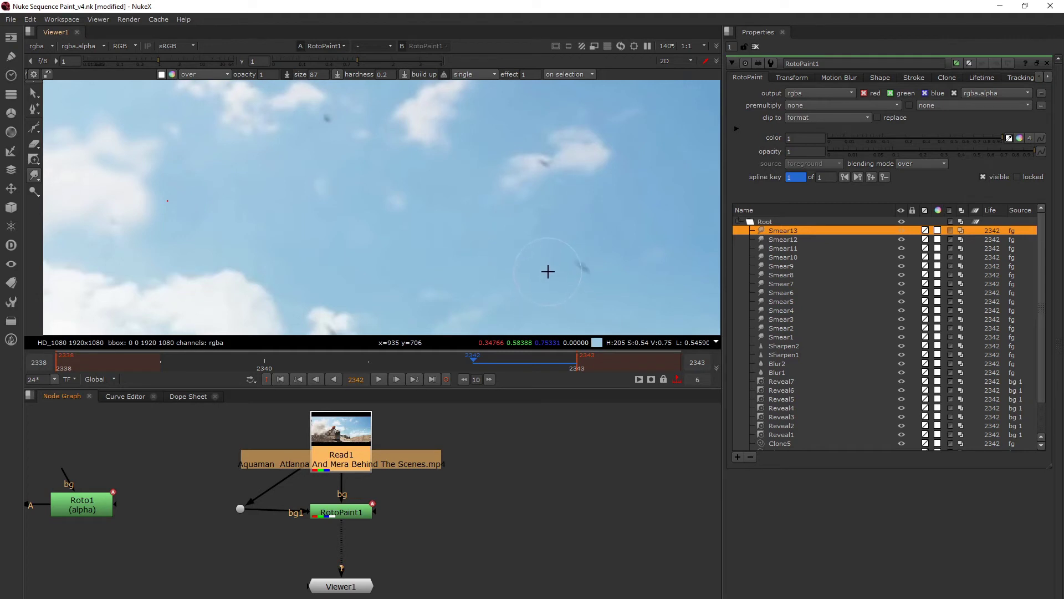
click(325, 515)
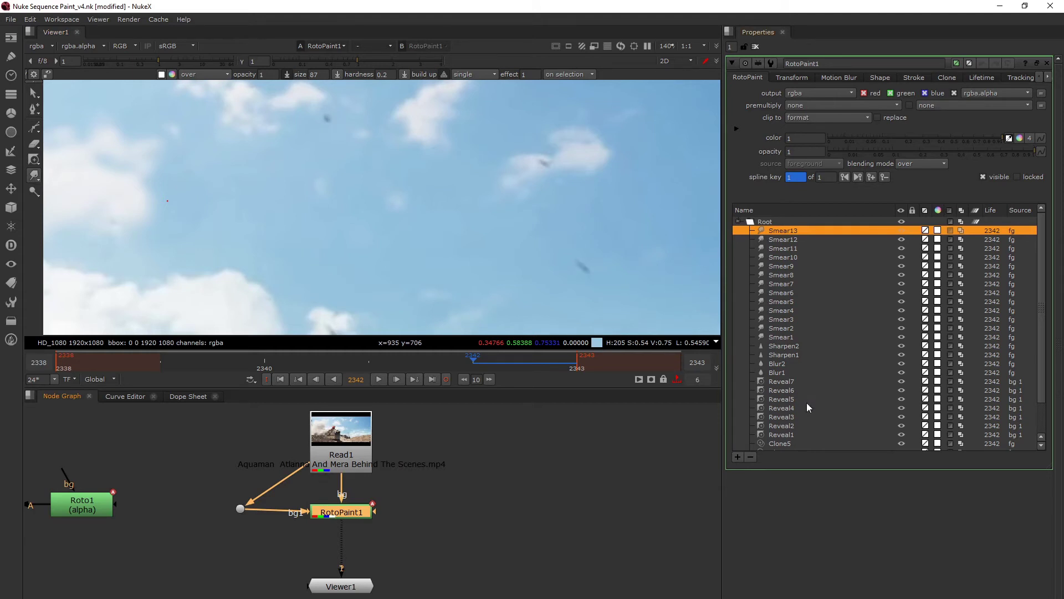
drag(1045, 324, 1045, 381)
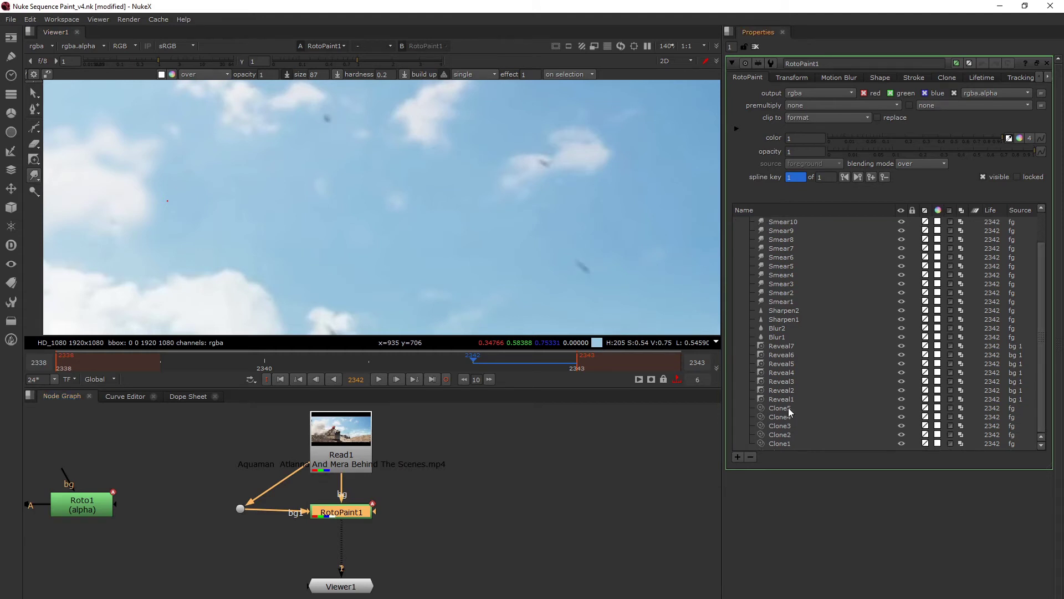
shift+click(779, 443)
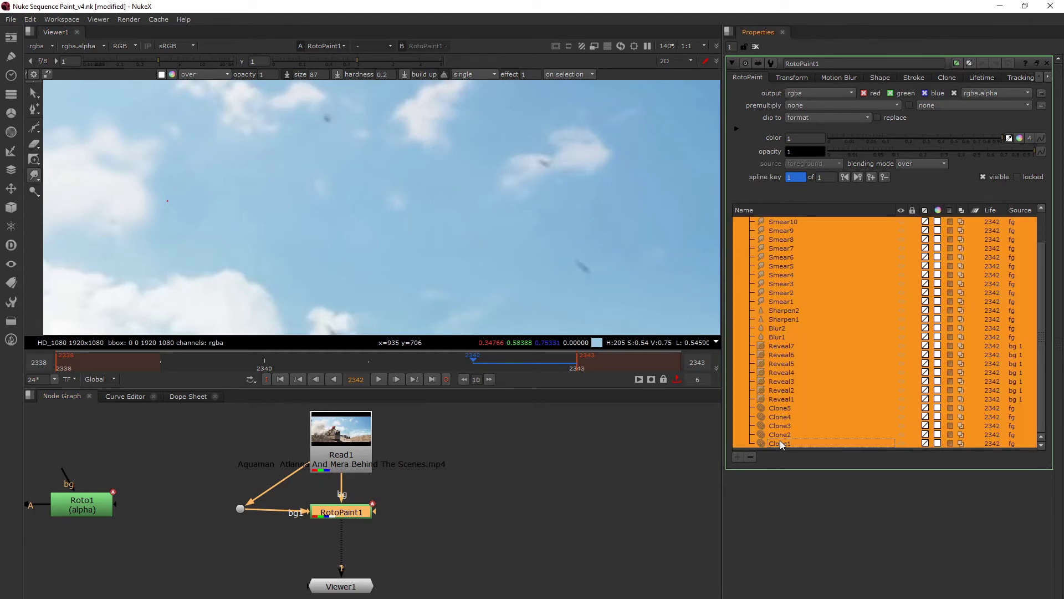
click(750, 457)
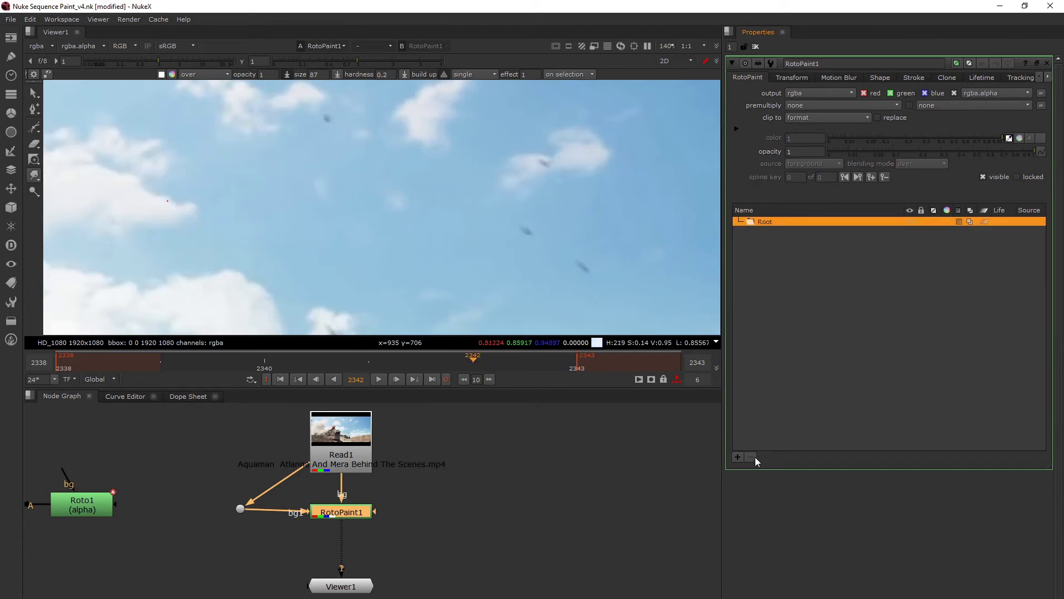
Paint several looping Dodge strokes across the clouds and open sky at brush size 68.5
right_click(33, 177)
right_click(33, 191)
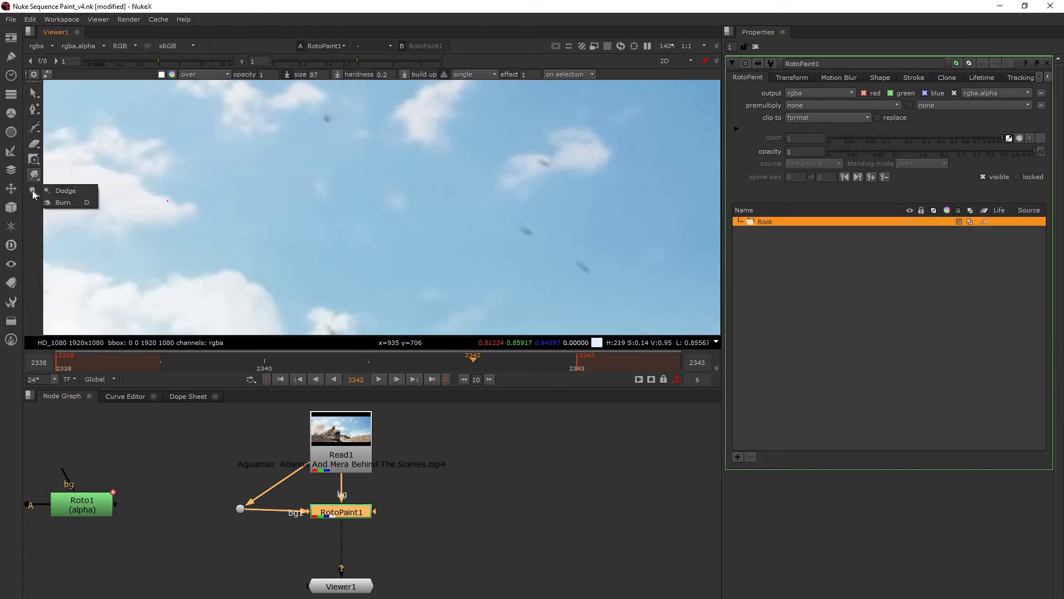
click(61, 191)
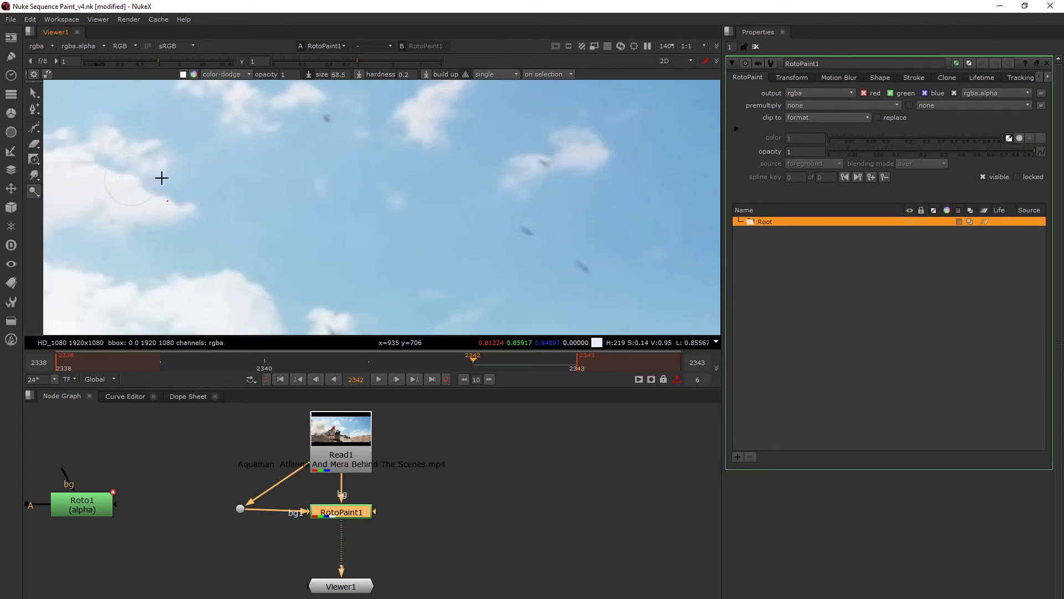
click(157, 158)
mouse_move(156, 158)
mouse_down()
mouse_move(133, 219)
mouse_move(227, 213)
mouse_move(264, 274)
mouse_move(137, 245)
mouse_move(391, 243)
mouse_up()
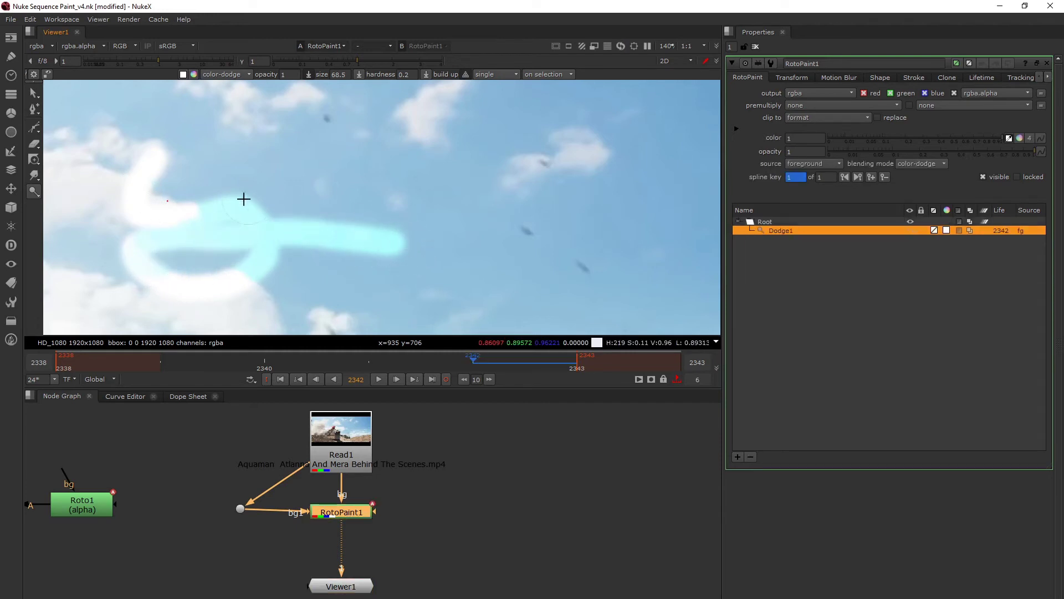
drag(207, 205, 360, 176)
drag(254, 205, 412, 208)
mouse_move(332, 187)
mouse_down()
mouse_move(455, 173)
mouse_move(397, 240)
mouse_move(294, 200)
mouse_move(441, 255)
mouse_move(481, 239)
mouse_up()
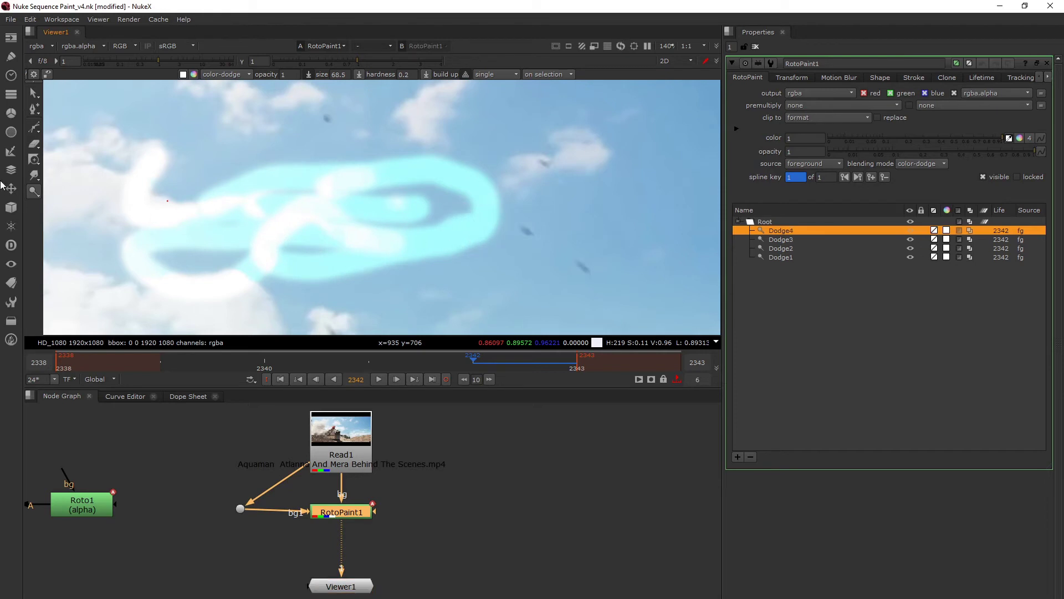
Paint Burn strokes over the dodged area of the sky at brush size 122.5
right_click(34, 191)
click(61, 203)
drag(298, 219, 474, 221)
mouse_move(290, 197)
mouse_down()
mouse_move(432, 188)
mouse_move(488, 244)
mouse_move(311, 261)
mouse_move(144, 214)
mouse_move(355, 218)
mouse_move(327, 158)
mouse_move(205, 183)
mouse_move(368, 233)
mouse_up()
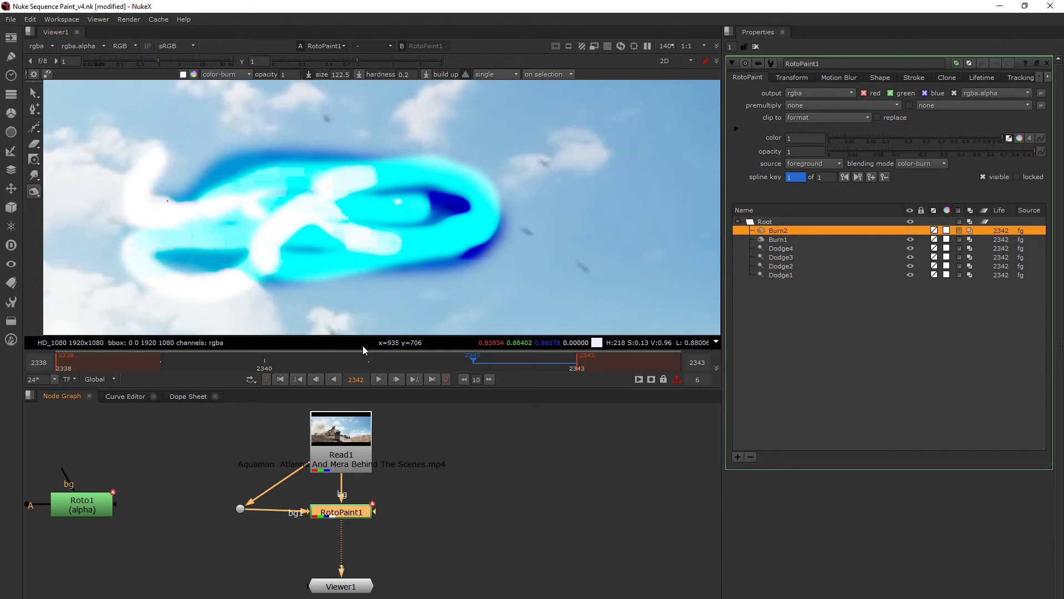
scroll(345, 214, down, 6)
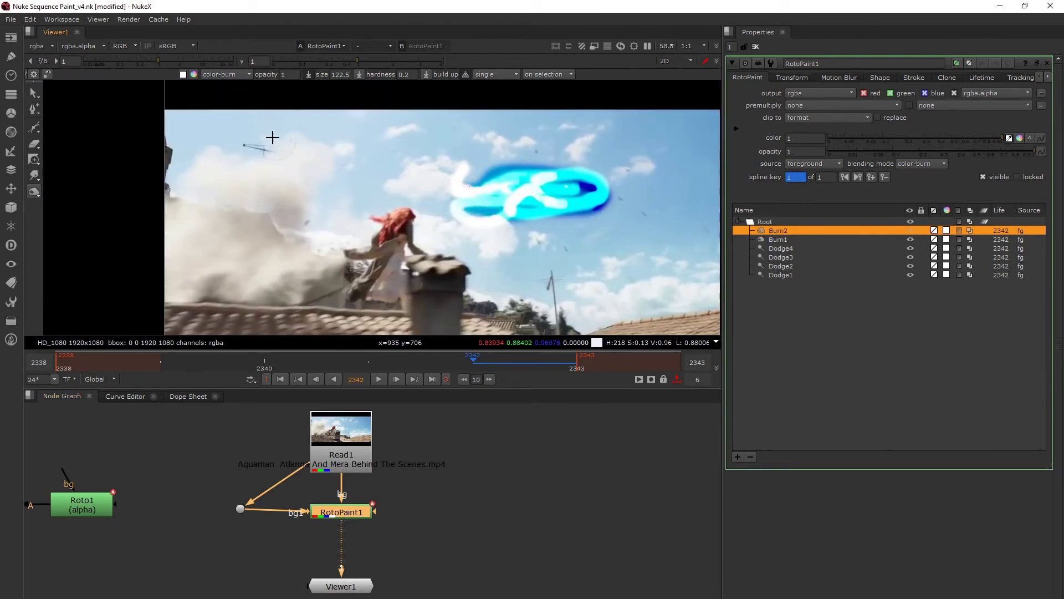
Delete all the Dodge and Burn strokes from RotoPaint1
shift+click(784, 272)
click(750, 456)
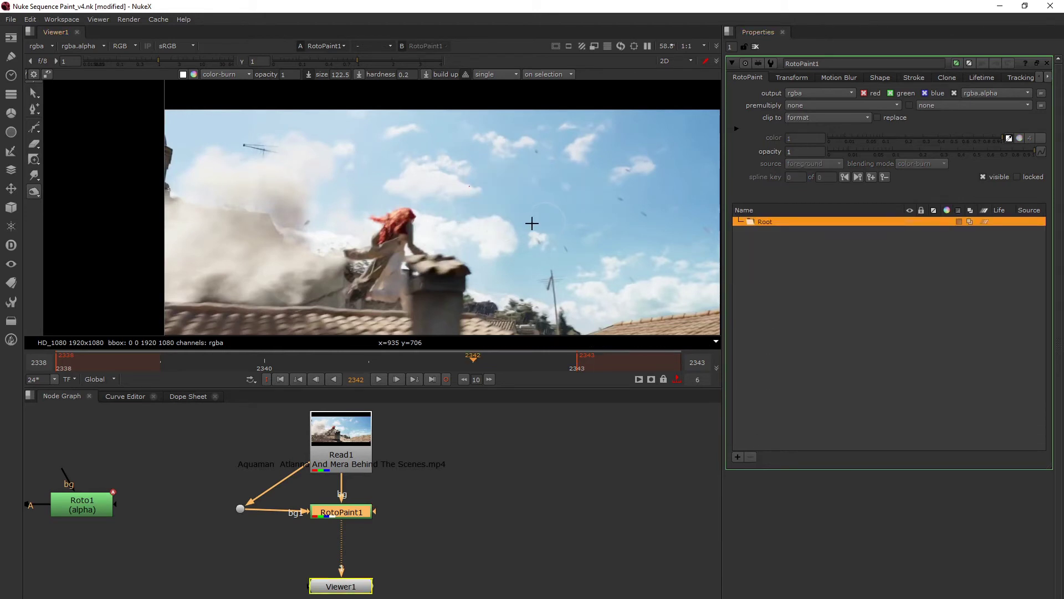
middle_drag(532, 224, 490, 225)
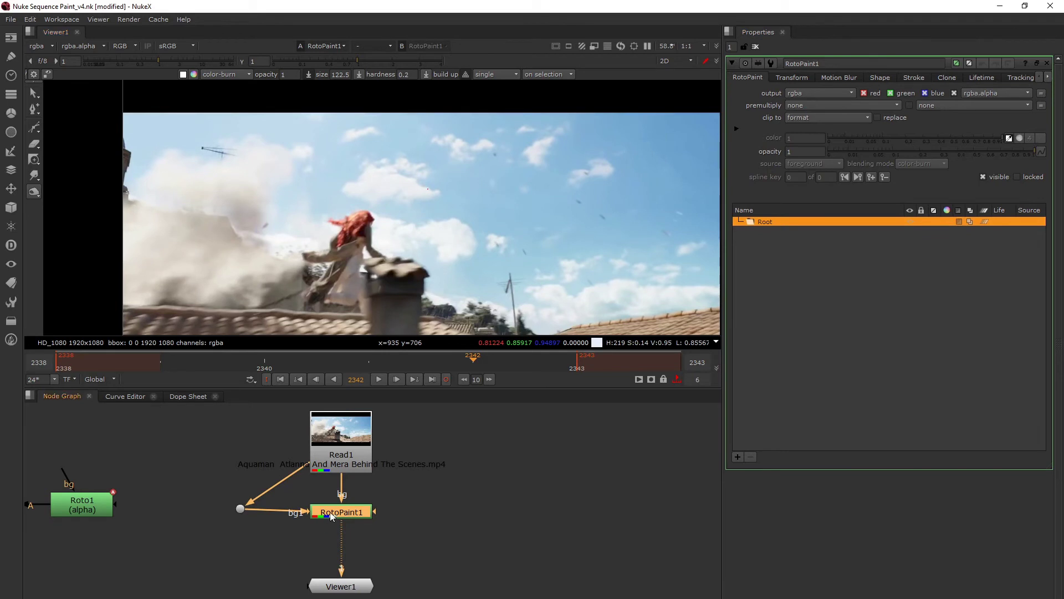
Delete RotoPaint1 and its Dot, and add a fresh RotoPaint node between Read1 and the Viewer
key(Delete)
drag(233, 494, 289, 533)
key(Delete)
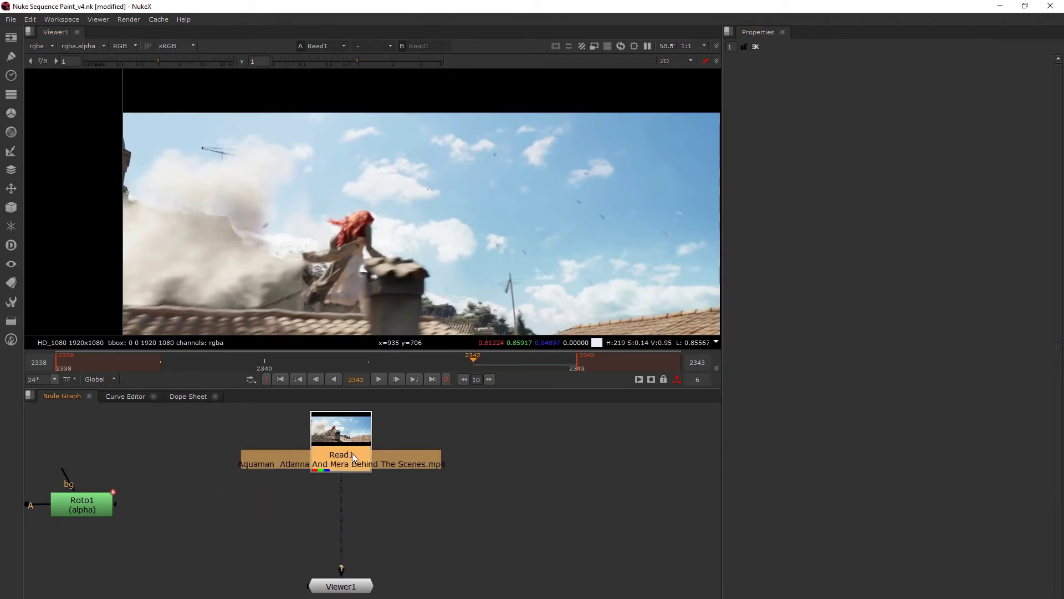
key(p)
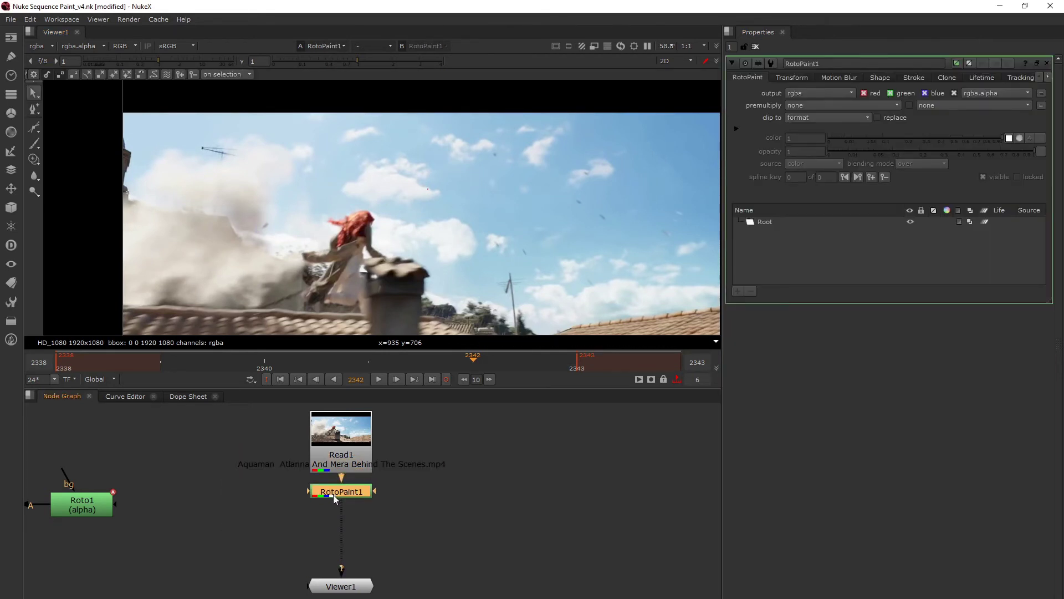
click(333, 495)
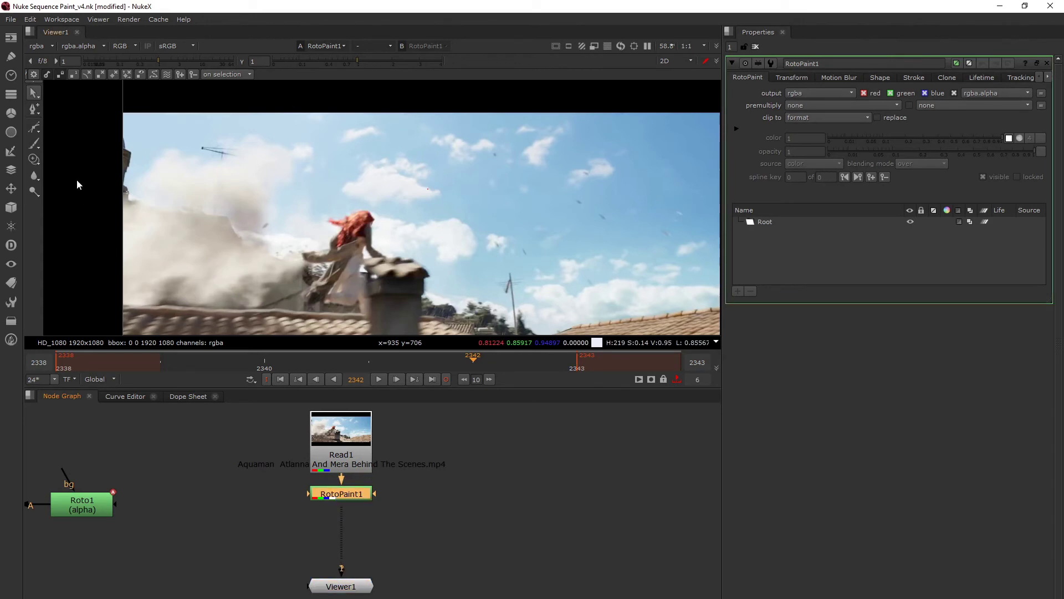
On frame 2338, clone clean sky over the antenna at brush size 59.5 and opacity 1
scroll(178, 140, up, 4)
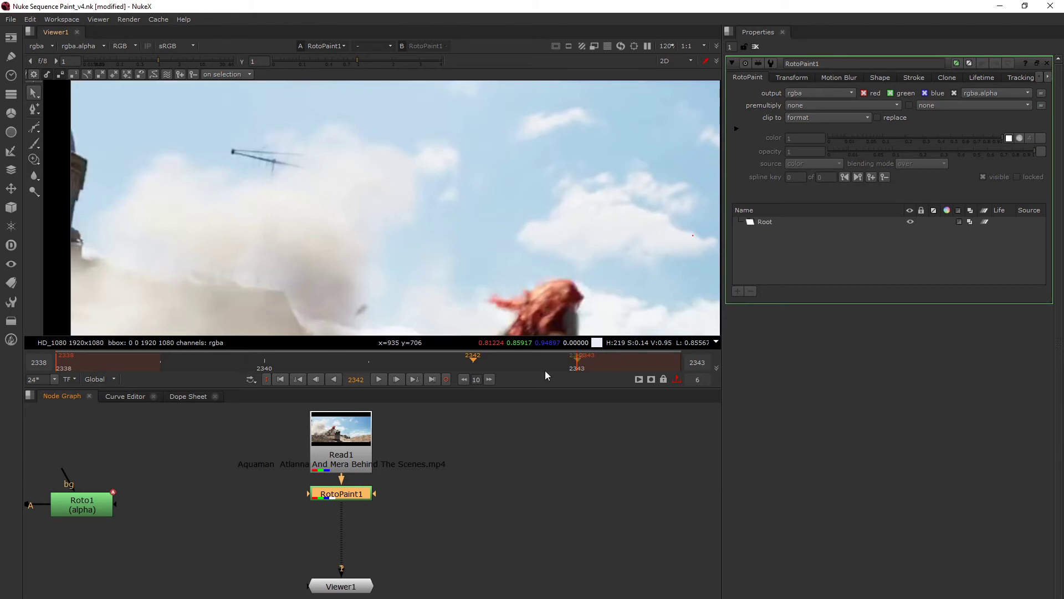
drag(477, 361, 69, 363)
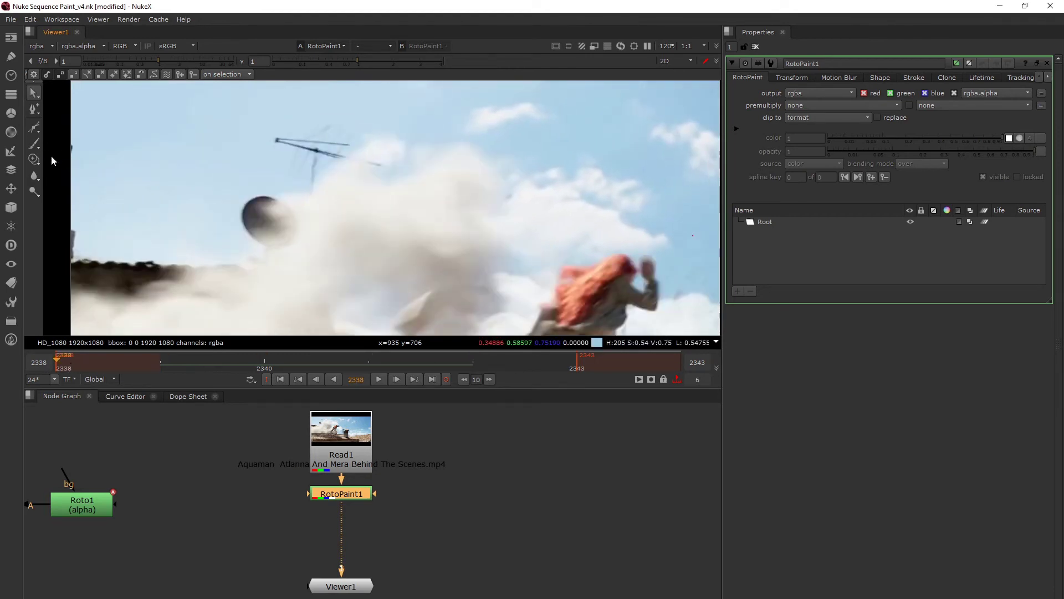
click(32, 159)
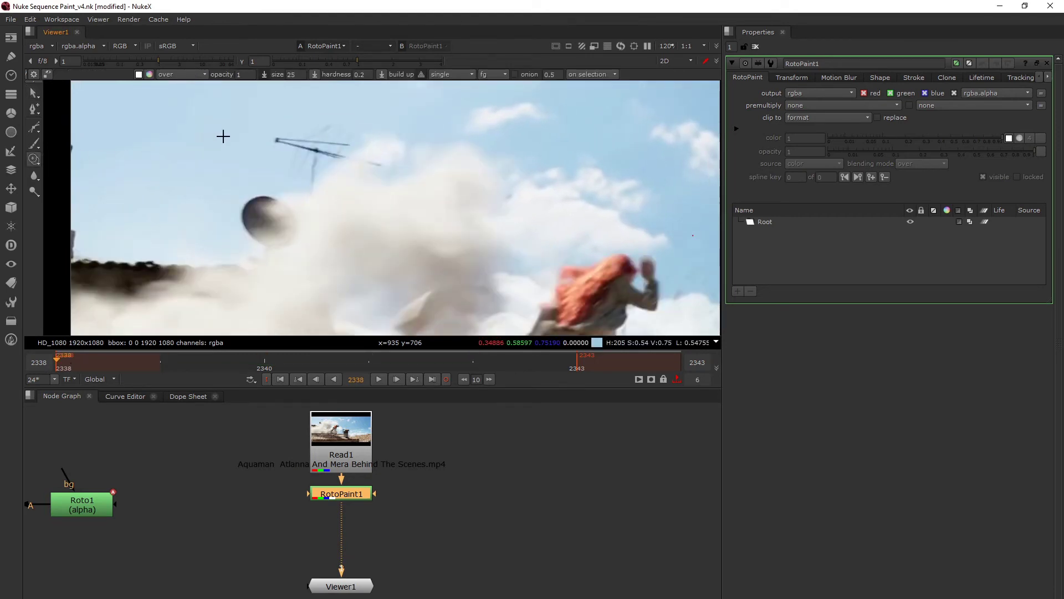
mouse_move(237, 143)
ctrl+mouse_down()
mouse_move(274, 152)
mouse_move(253, 144)
mouse_move(275, 151)
mouse_move(287, 137)
mouse_move(276, 124)
ctrl+mouse_up()
drag(274, 146, 297, 141)
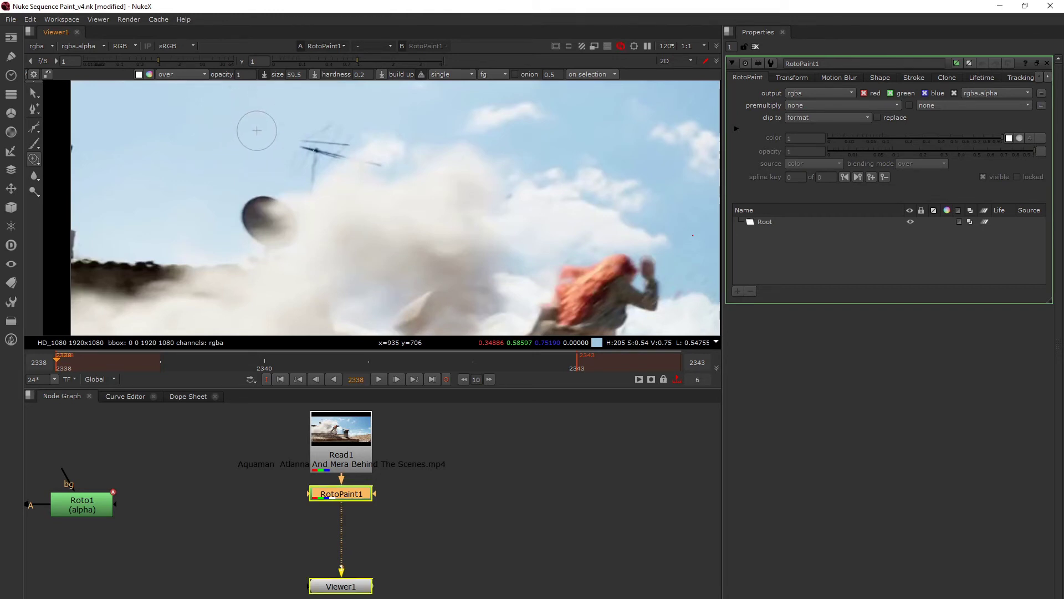
click(283, 121)
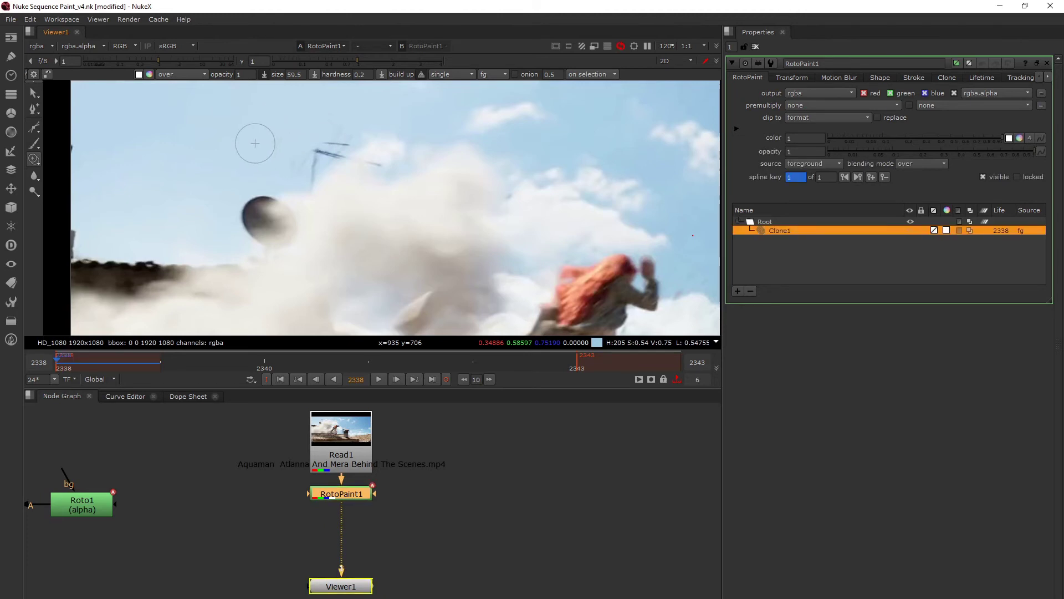
click(250, 145)
mouse_move(311, 156)
mouse_down()
mouse_move(340, 135)
mouse_move(309, 169)
mouse_move(323, 163)
mouse_up()
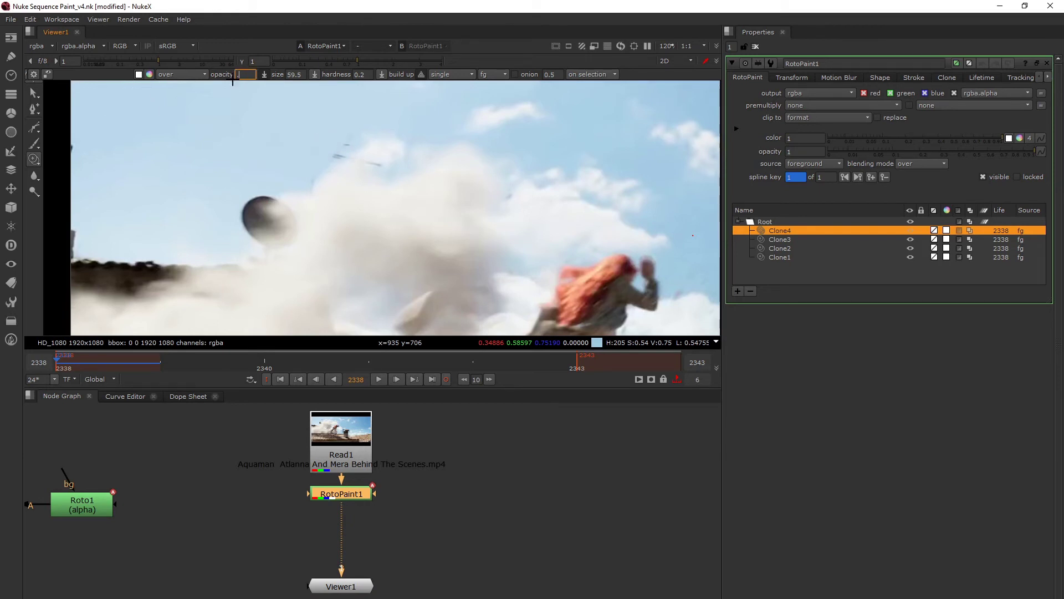
Set the Clone opacity to 0.1 and blend away the remaining antenna bits along the cloud edge
key(Return)
scroll(339, 147, up, 5)
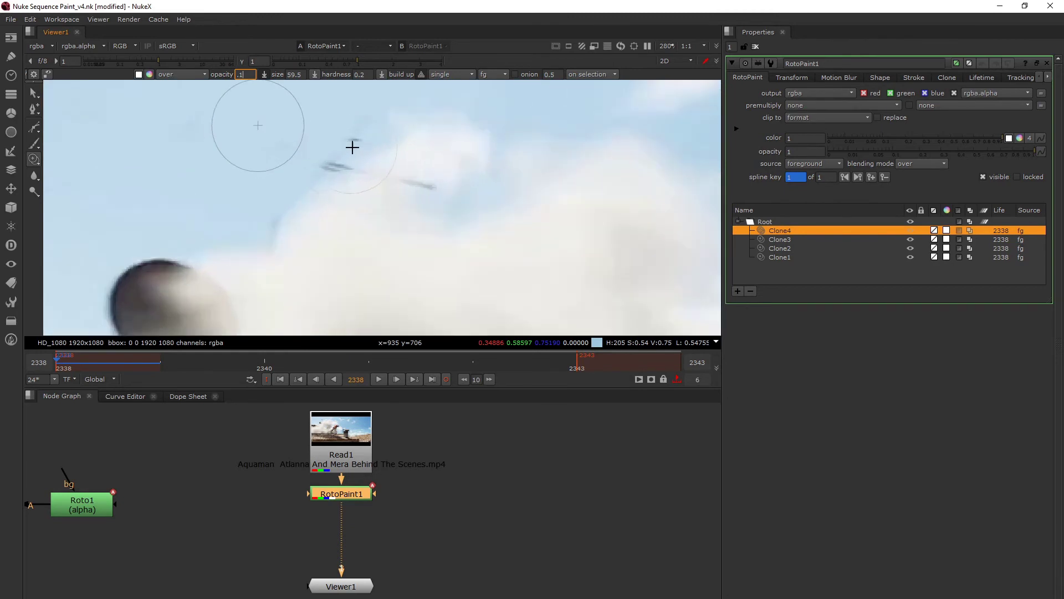
mouse_move(314, 177)
mouse_down()
mouse_move(359, 132)
mouse_move(301, 179)
mouse_up()
drag(301, 178, 363, 134)
drag(363, 134, 295, 189)
mouse_move(201, 167)
mouse_down()
mouse_move(166, 206)
mouse_move(201, 177)
mouse_move(171, 183)
mouse_move(161, 209)
mouse_move(204, 161)
mouse_move(307, 209)
mouse_up()
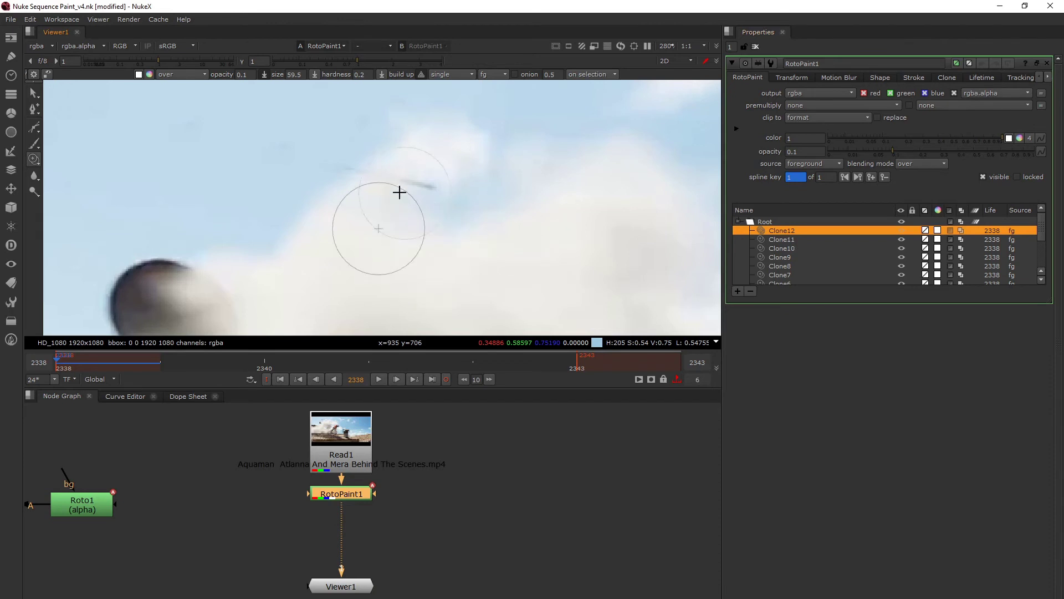
drag(349, 172, 378, 176)
drag(320, 205, 294, 195)
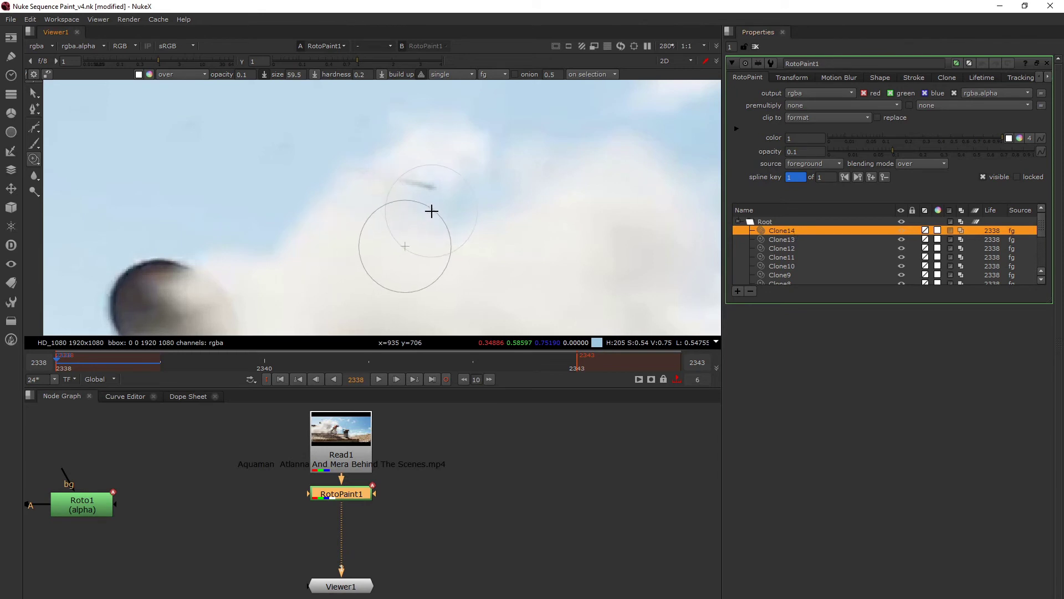
mouse_move(424, 197)
mouse_down()
mouse_move(430, 188)
mouse_move(400, 185)
mouse_move(434, 183)
mouse_move(336, 172)
mouse_up()
mouse_move(411, 183)
mouse_down()
mouse_move(322, 169)
mouse_move(370, 137)
mouse_move(307, 200)
mouse_move(446, 182)
mouse_move(373, 191)
mouse_move(430, 195)
mouse_move(452, 183)
mouse_up()
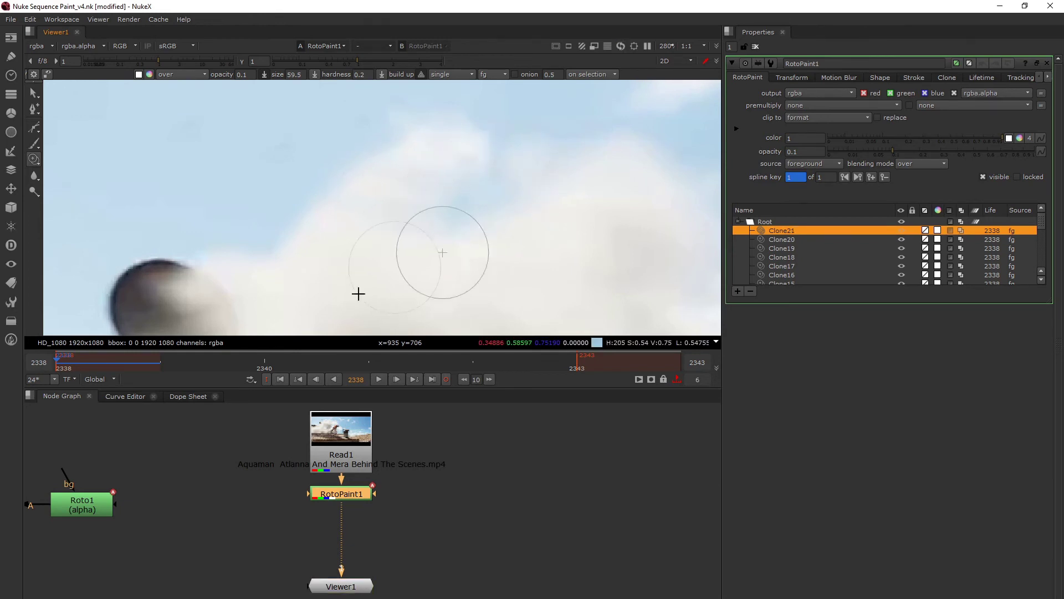
Compare the painted RotoPaint1 result with the original Read1 plate in the Viewer on frame 2338
scroll(350, 237, down, 2)
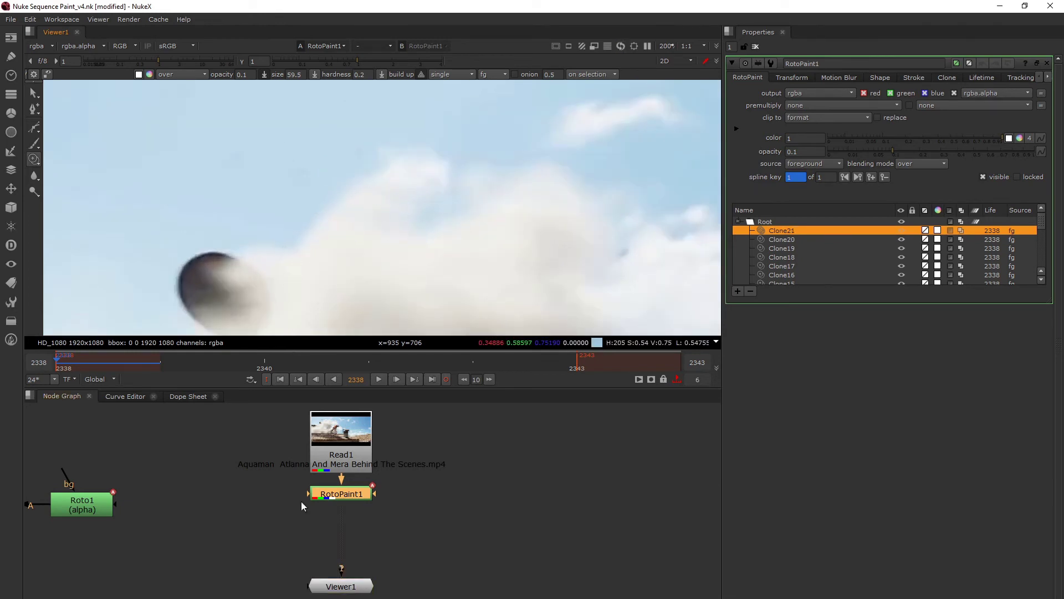
click(328, 498)
key(1)
click(346, 446)
key(2)
key(1)
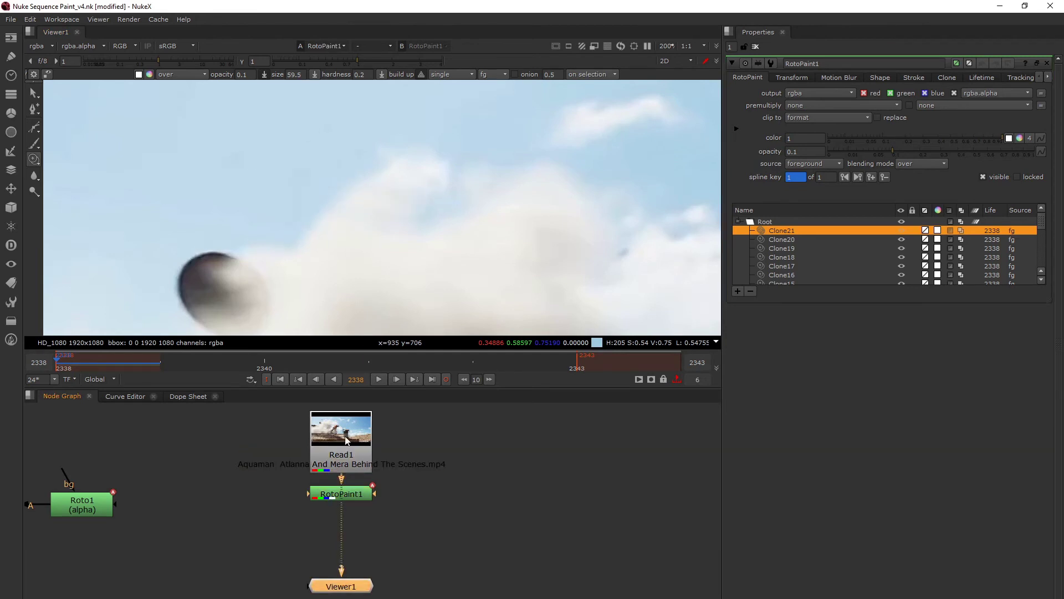
click(310, 224)
key(2)
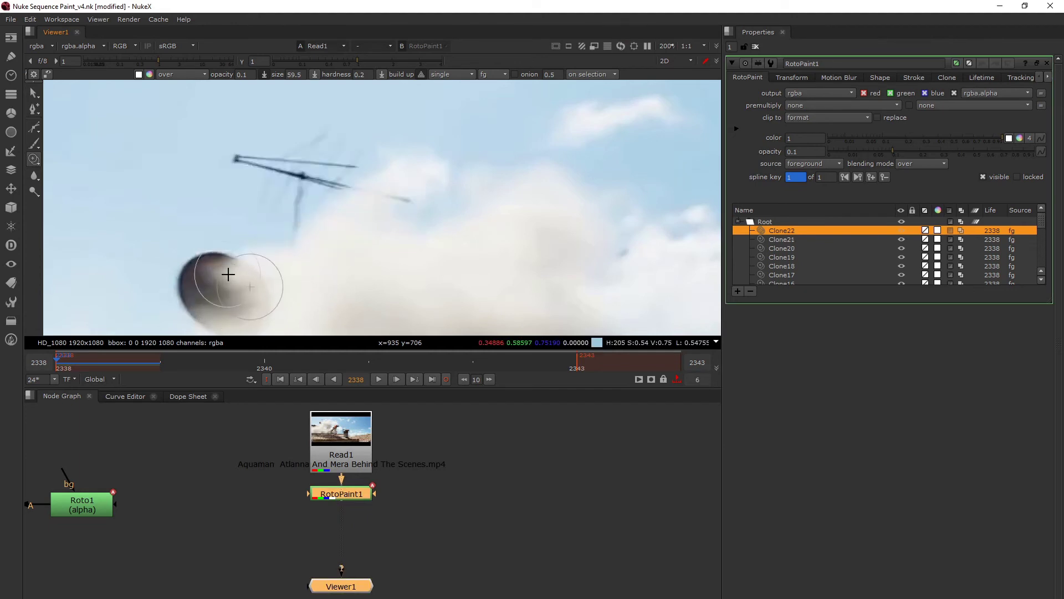
key(1)
key(2)
key(1)
key(2)
key(1)
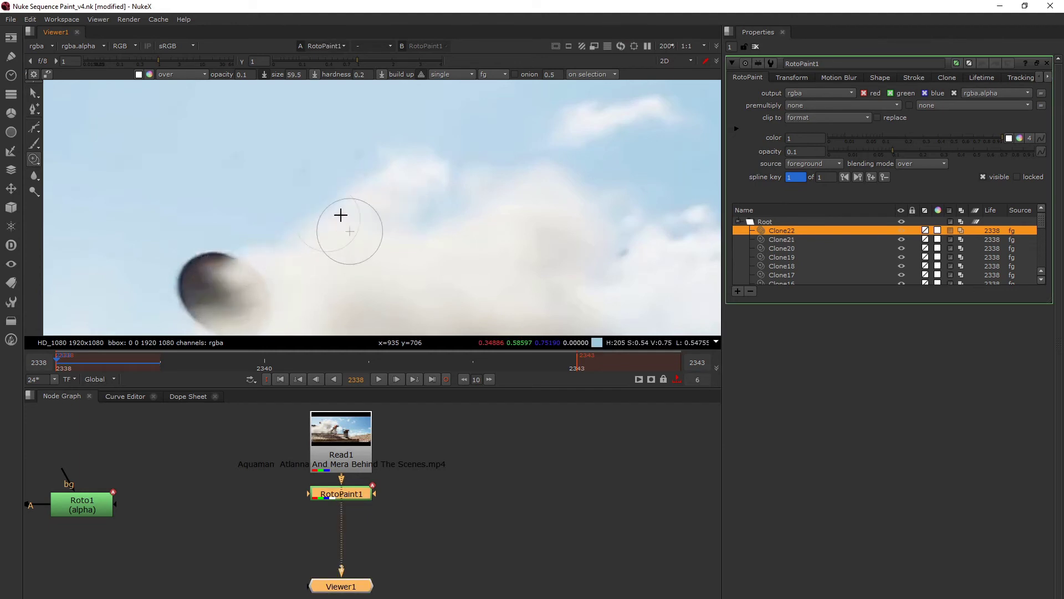
key(2)
key(1)
Clone soft strokes over the cloud edge at opacity 0.06 and compare the result with the original plate
ctrl+drag(238, 184, 422, 211)
mouse_move(411, 214)
mouse_down()
mouse_move(430, 195)
mouse_move(396, 199)
mouse_move(404, 215)
mouse_move(437, 210)
mouse_up()
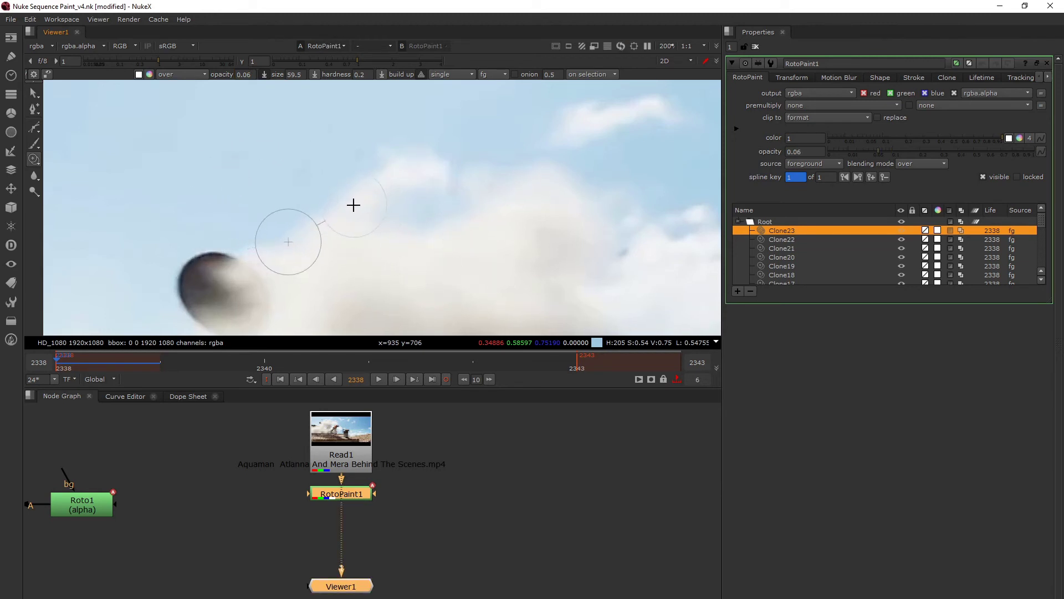
drag(423, 188, 400, 188)
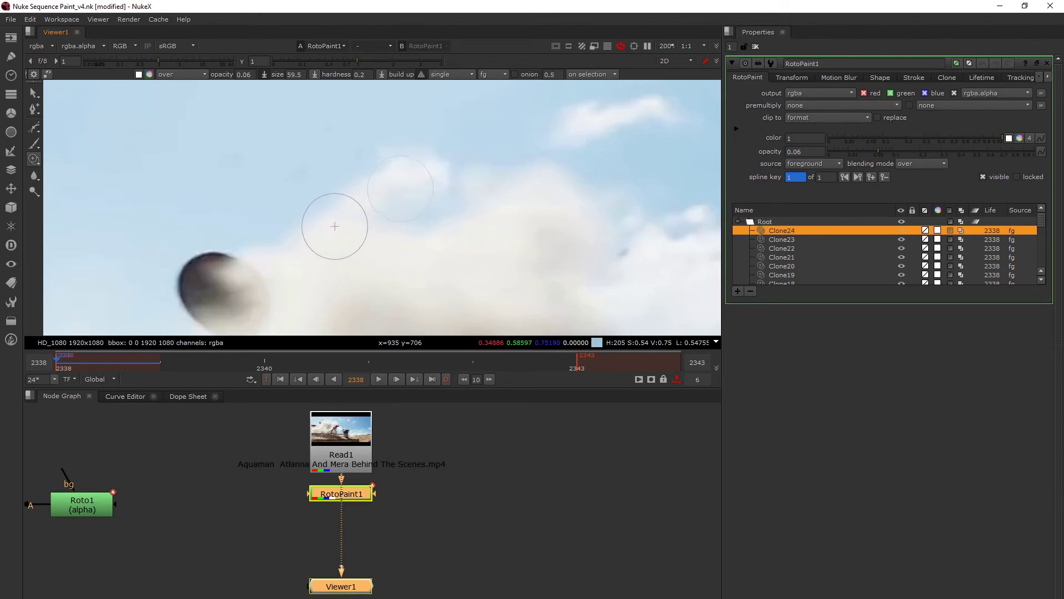
key(2)
key(1)
drag(382, 237, 348, 237)
key(2)
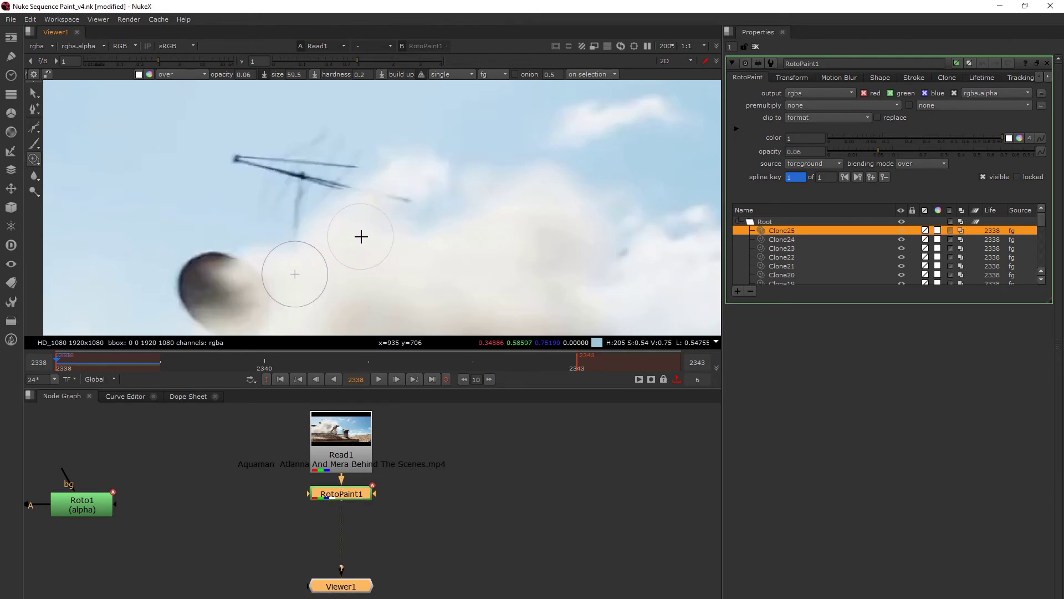
key(Page_Down)
key(Page_Up)
key(Page_Down)
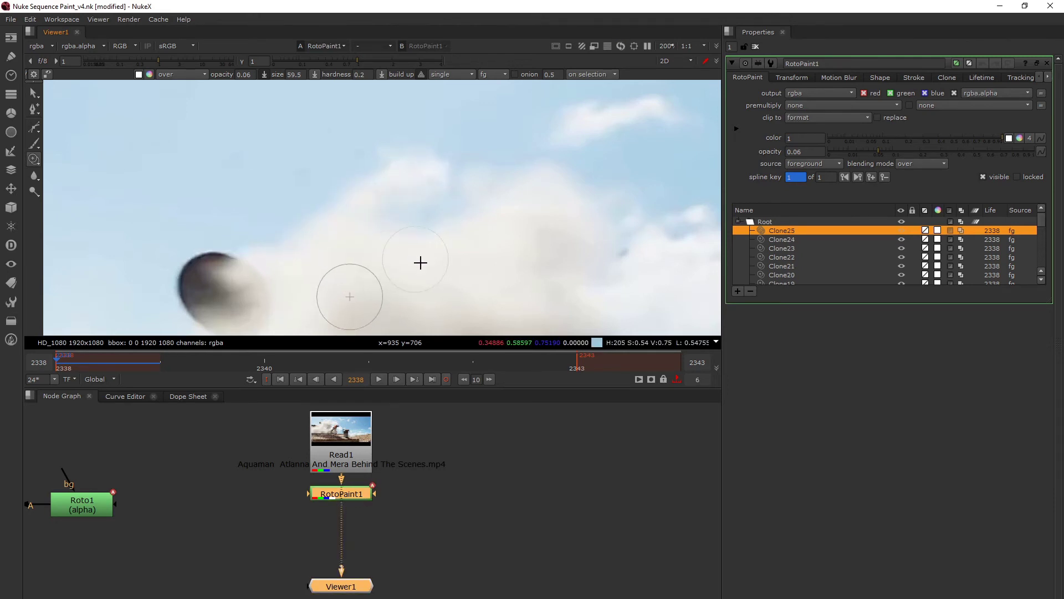
Blur the cloned cloud edge at opacity 0.1 and brush size 60, and compare it with the original plate
right_click(35, 177)
click(55, 176)
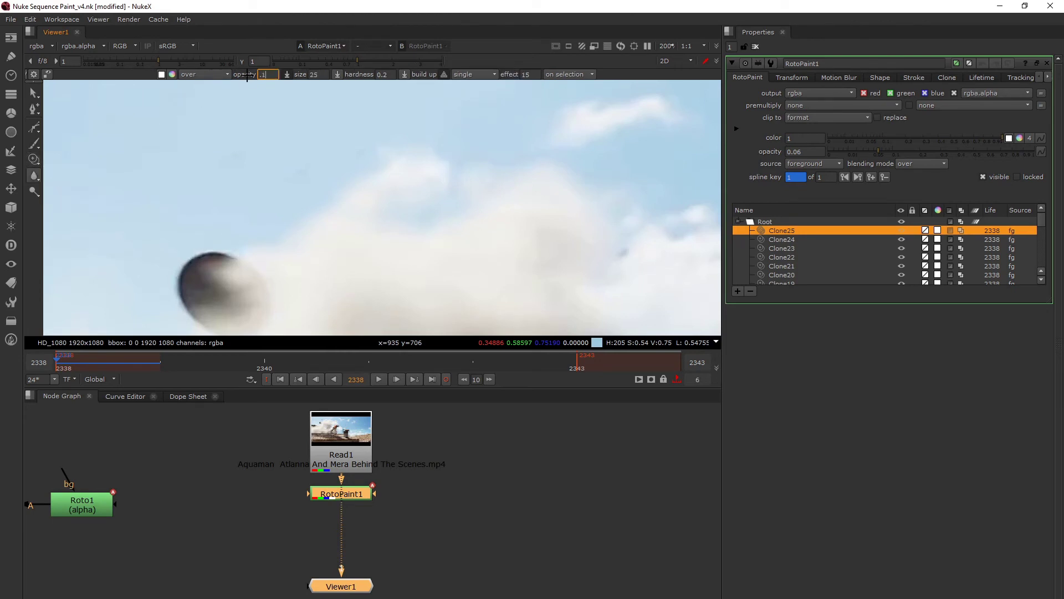
key(Return)
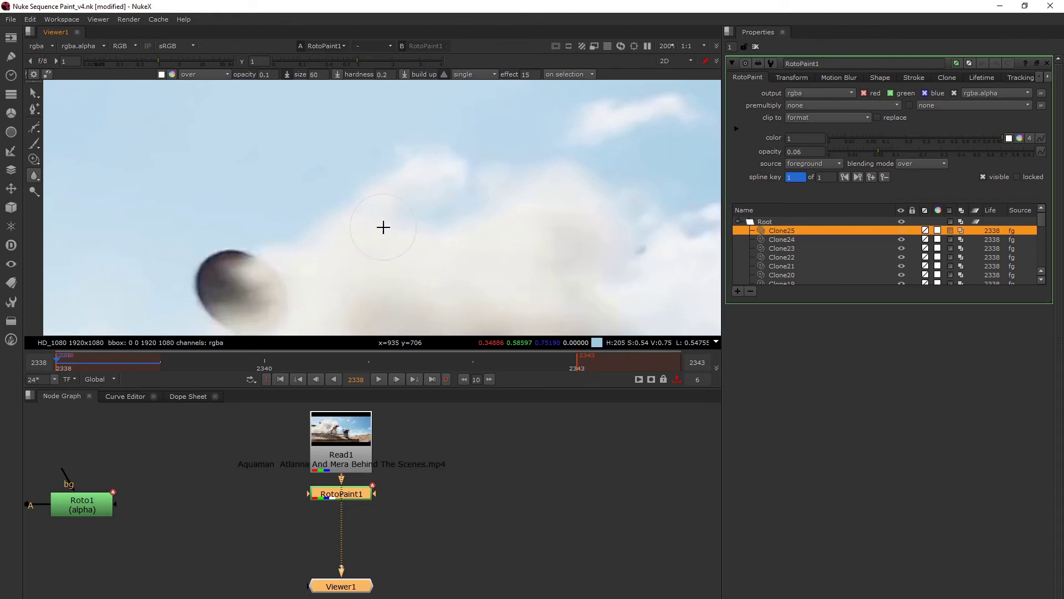
key(d)
key(d)
mouse_move(349, 201)
mouse_down()
mouse_move(391, 173)
mouse_move(409, 211)
mouse_move(321, 250)
mouse_move(337, 256)
mouse_up()
key(2)
key(1)
key(2)
key(1)
scroll(293, 220, down, 2)
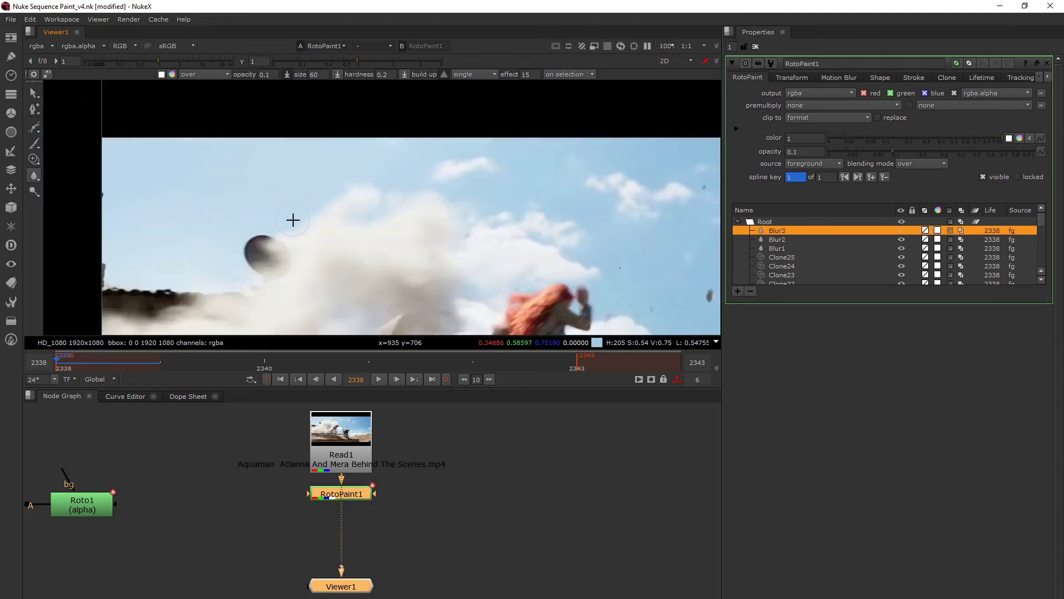
scroll(239, 250, down, 1)
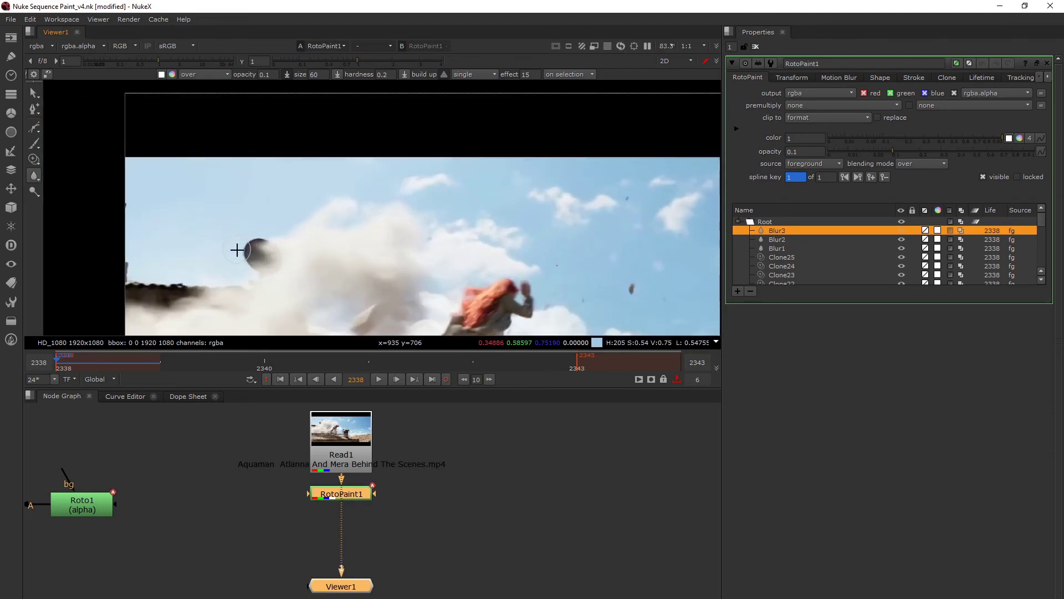
On frame 2339, clone clean sky over the antenna at opacity 1 and brush size 59.5
key(Right)
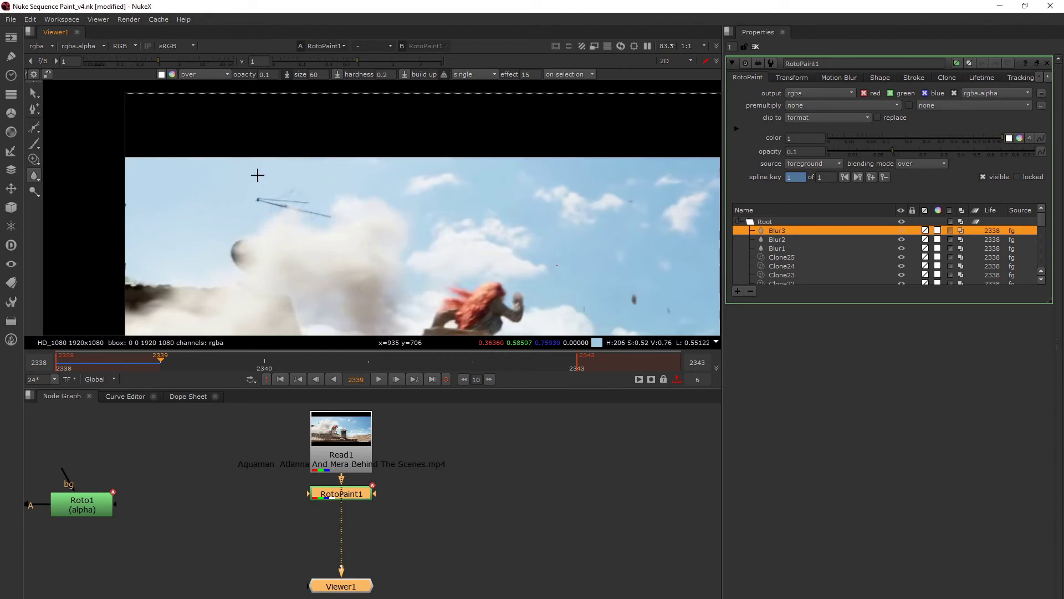
drag(35, 161, 56, 159)
scroll(242, 191, up, 3)
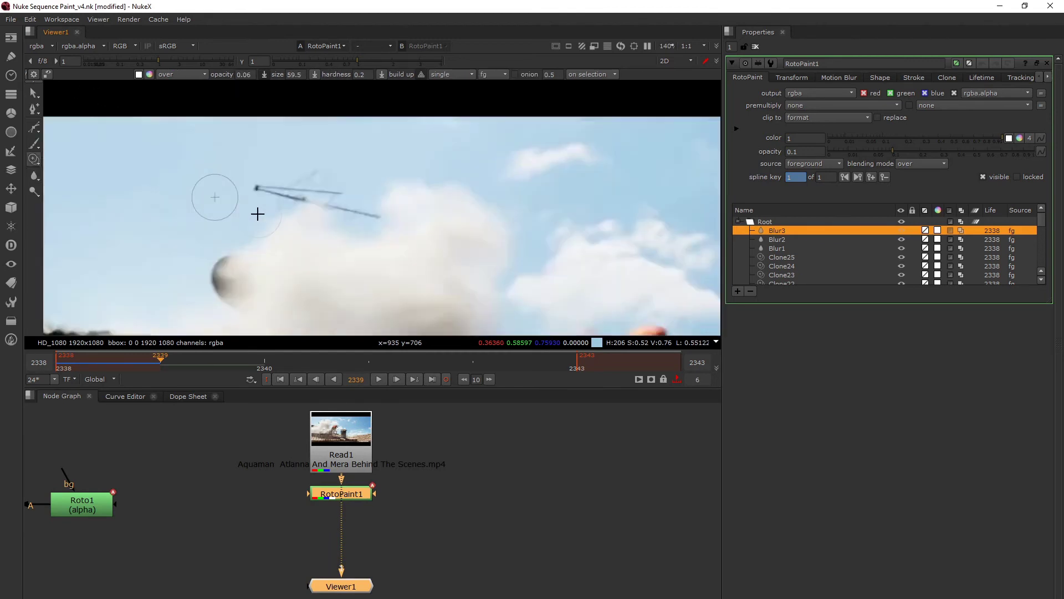
mouse_move(186, 181)
mouse_down()
mouse_move(238, 157)
mouse_move(191, 191)
mouse_move(235, 169)
mouse_move(361, 185)
mouse_move(337, 204)
mouse_move(287, 176)
mouse_move(306, 180)
mouse_up()
Set the Clone opacity to 0.1 and blend out the leftover antenna marks on frame 2339
key(Return)
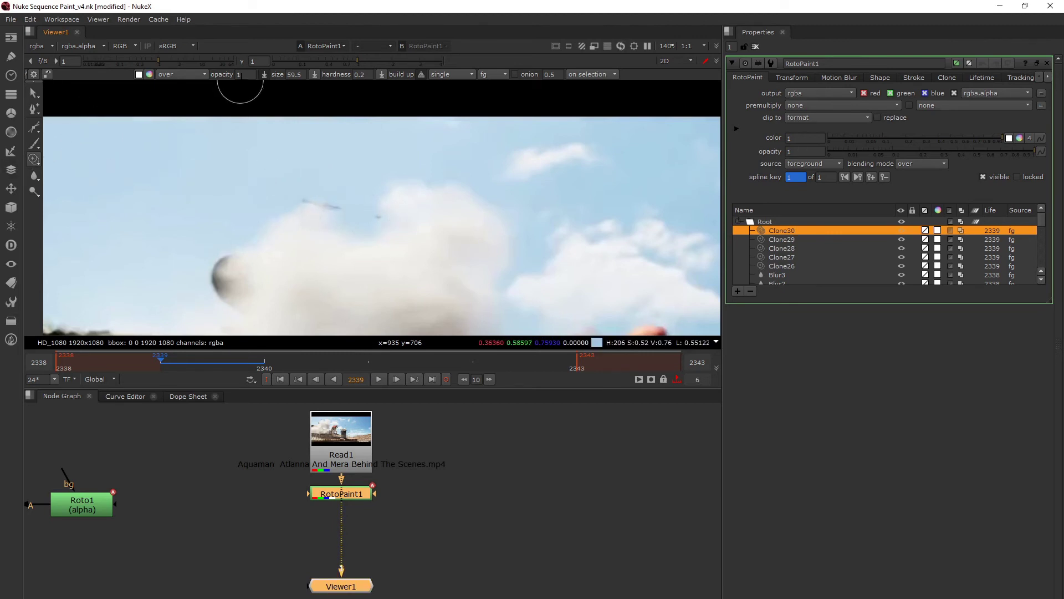
text(.1)
mouse_move(337, 203)
ctrl+mouse_down()
mouse_move(285, 197)
mouse_move(342, 207)
mouse_move(310, 191)
mouse_move(290, 199)
mouse_move(373, 207)
ctrl+mouse_up()
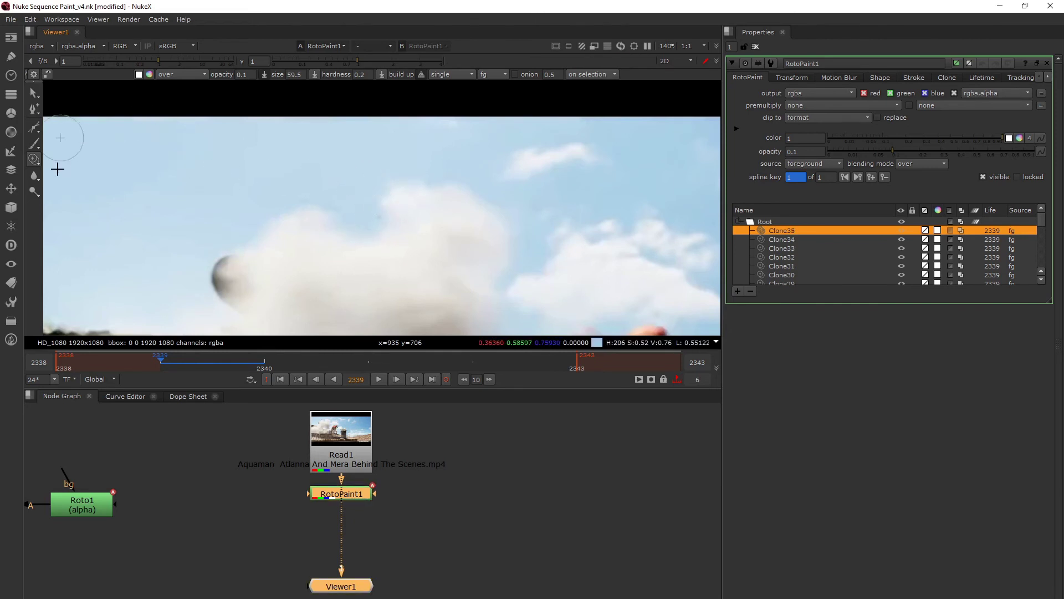
Blur the repaired cloud edge on frame 2339 at brush size 67 and opacity 0.1, and compare it with the original
right_click(36, 178)
click(66, 176)
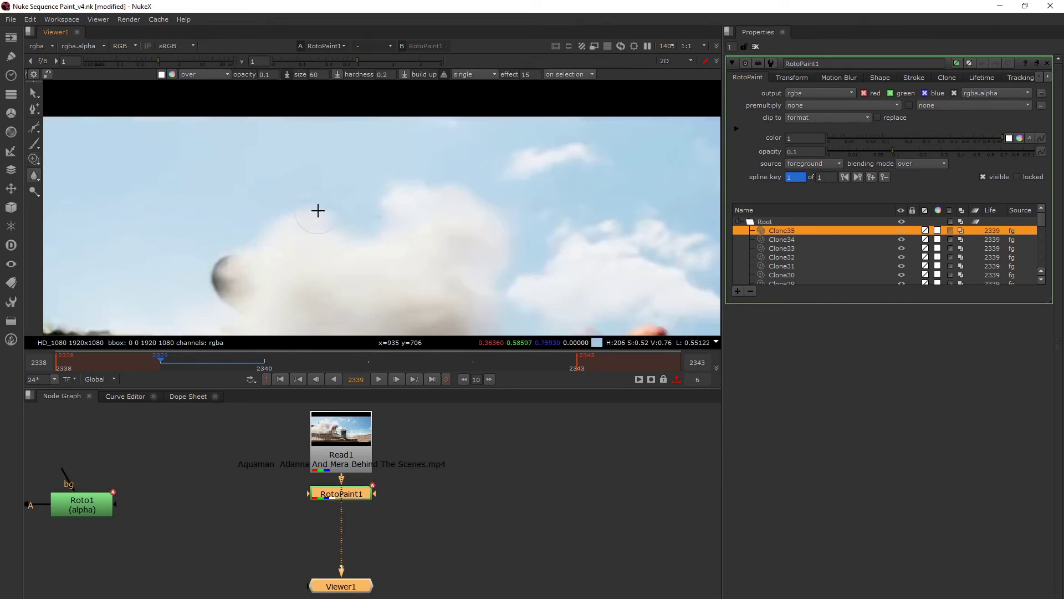
mouse_move(301, 209)
shift+mouse_down()
mouse_move(292, 205)
mouse_move(377, 215)
mouse_move(381, 231)
shift+mouse_up()
mouse_move(288, 211)
mouse_down()
mouse_move(269, 226)
mouse_move(285, 216)
mouse_up()
key(2)
key(1)
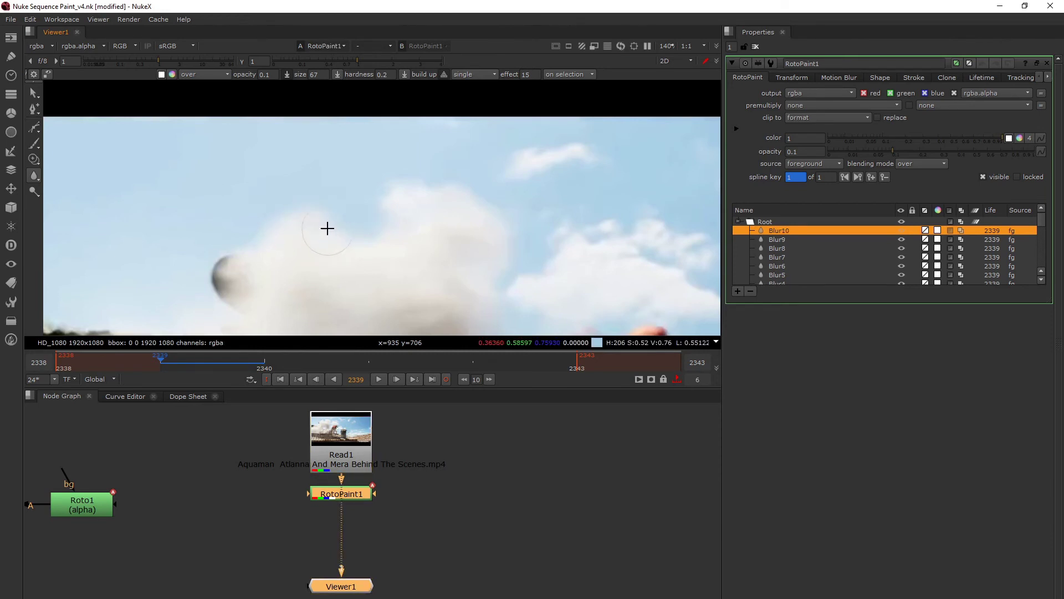
On frame 2340, clone sky and cloud over the whole antenna at opacity 1, undoing the last unwanted stroke
key(Right)
click(34, 159)
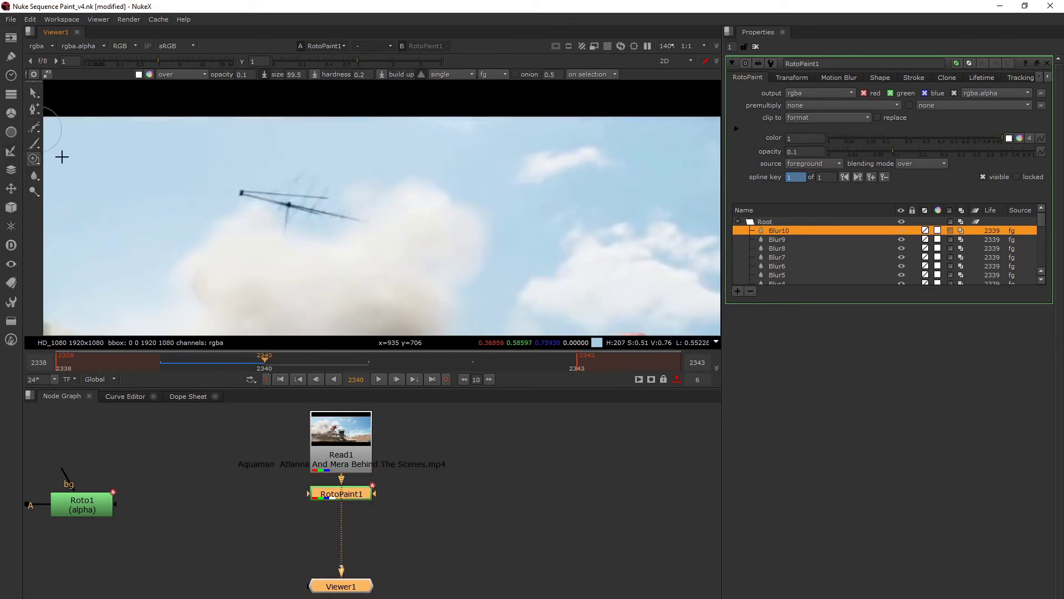
mouse_move(307, 188)
mouse_down()
mouse_move(232, 193)
mouse_move(308, 196)
mouse_move(301, 179)
mouse_move(252, 179)
mouse_move(235, 193)
mouse_up()
mouse_move(171, 164)
mouse_down()
mouse_move(256, 160)
mouse_move(229, 194)
mouse_move(316, 195)
mouse_move(307, 217)
mouse_up()
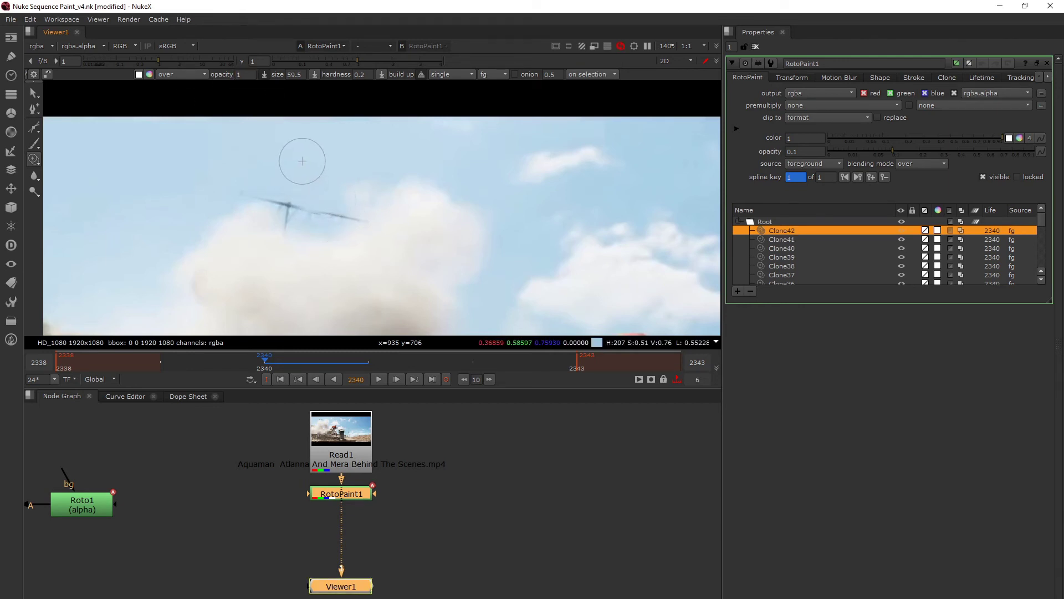
drag(237, 189, 257, 196)
drag(300, 209, 274, 199)
drag(313, 220, 287, 219)
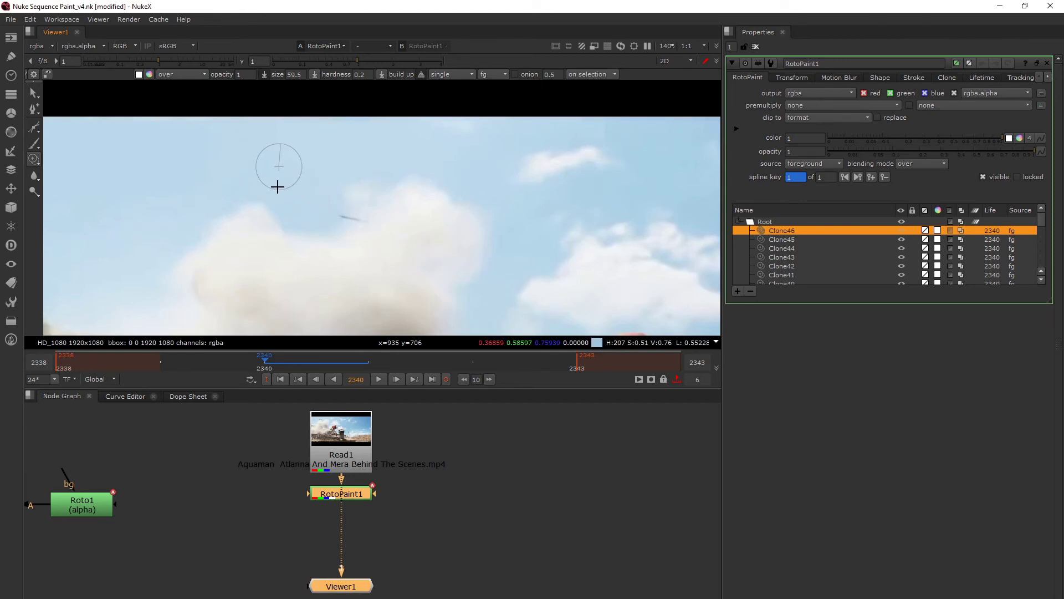
drag(342, 220, 359, 222)
drag(276, 227, 316, 233)
key(ctrl+z)
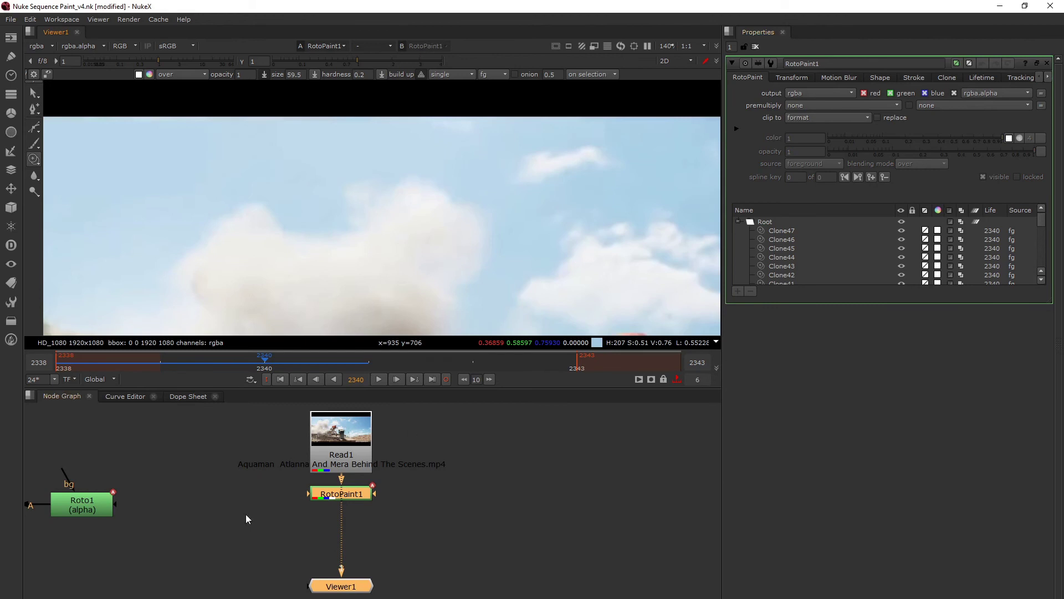
drag(327, 490, 328, 492)
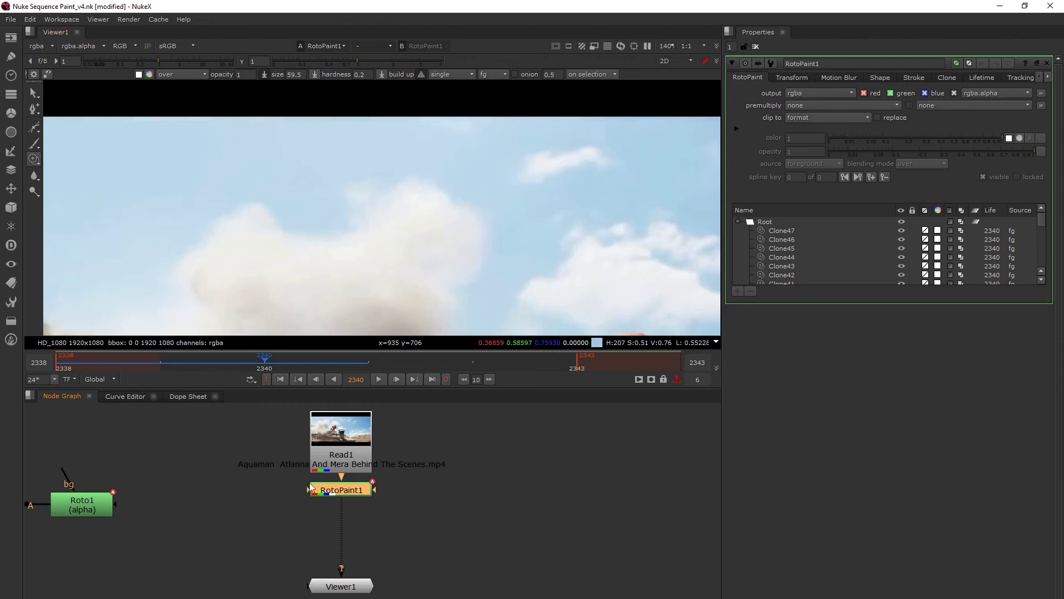
drag(334, 494, 336, 501)
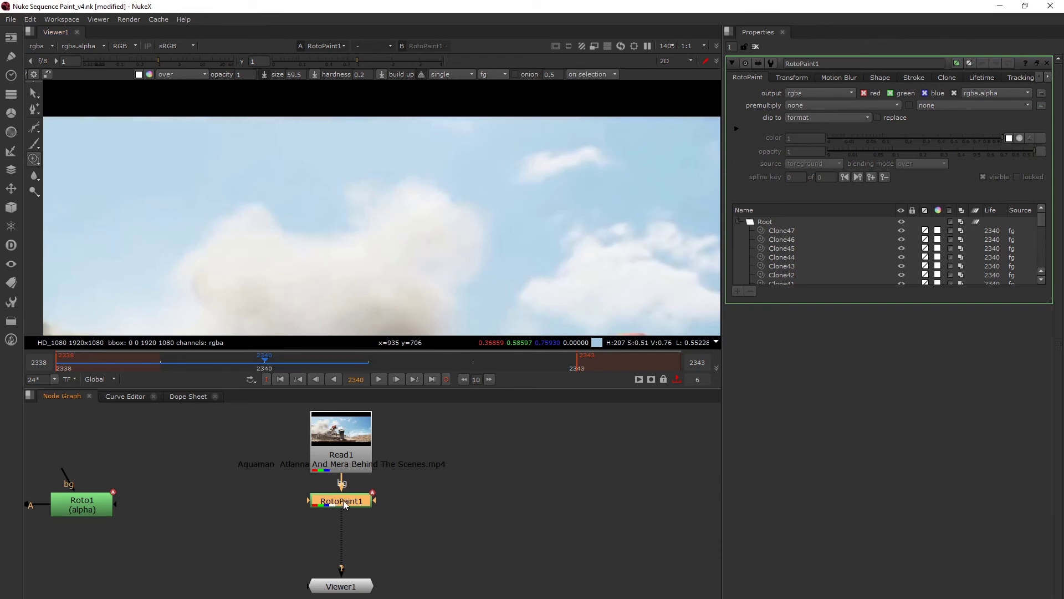
drag(344, 503, 344, 496)
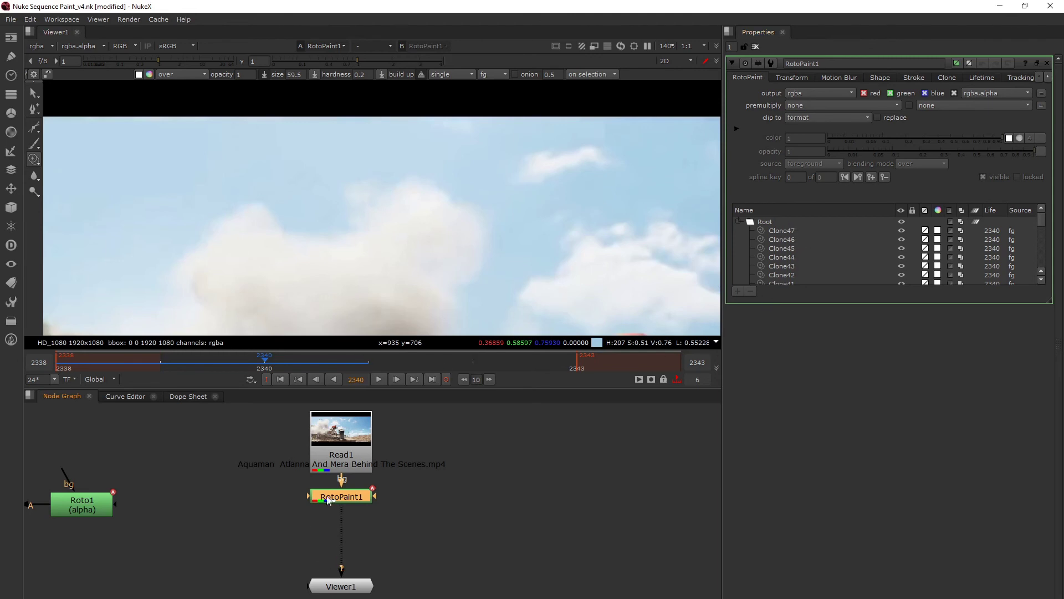
drag(341, 494, 345, 494)
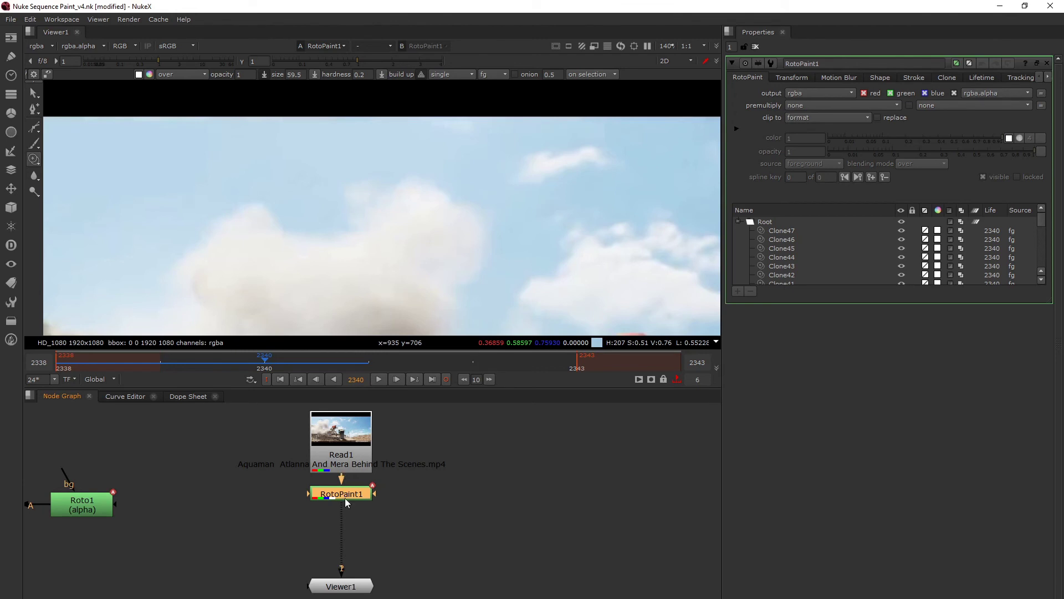
drag(345, 497, 348, 501)
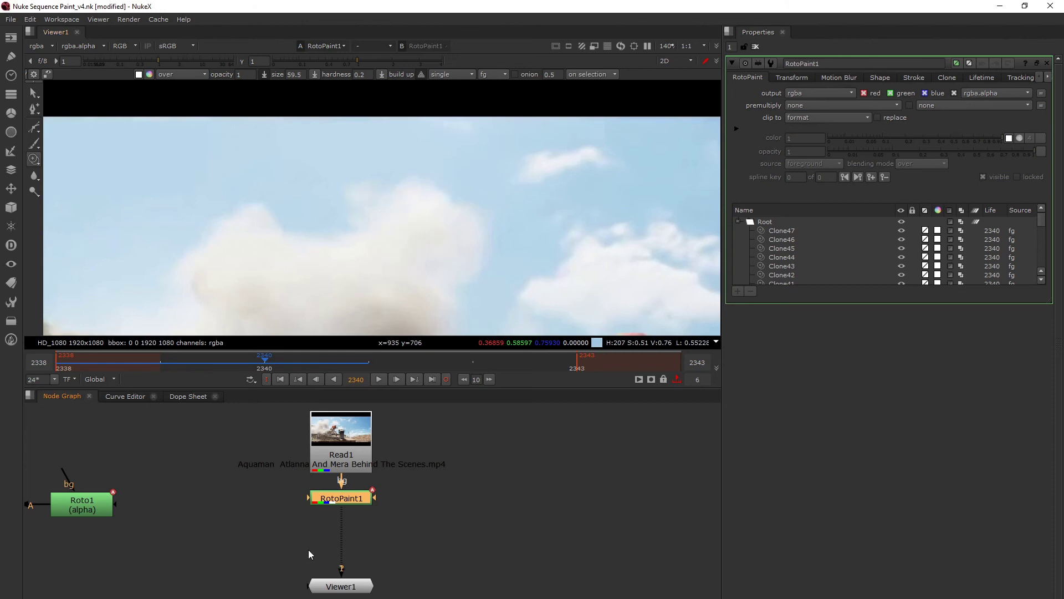
mouse_move(335, 501)
mouse_down()
mouse_move(331, 515)
mouse_move(351, 499)
mouse_up()
key(1)
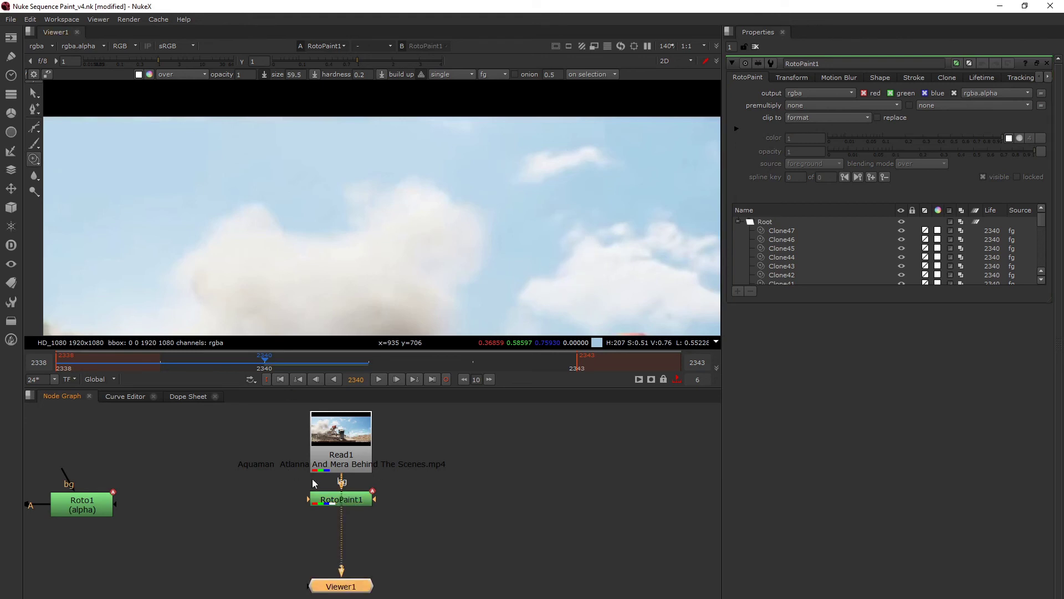
click(327, 498)
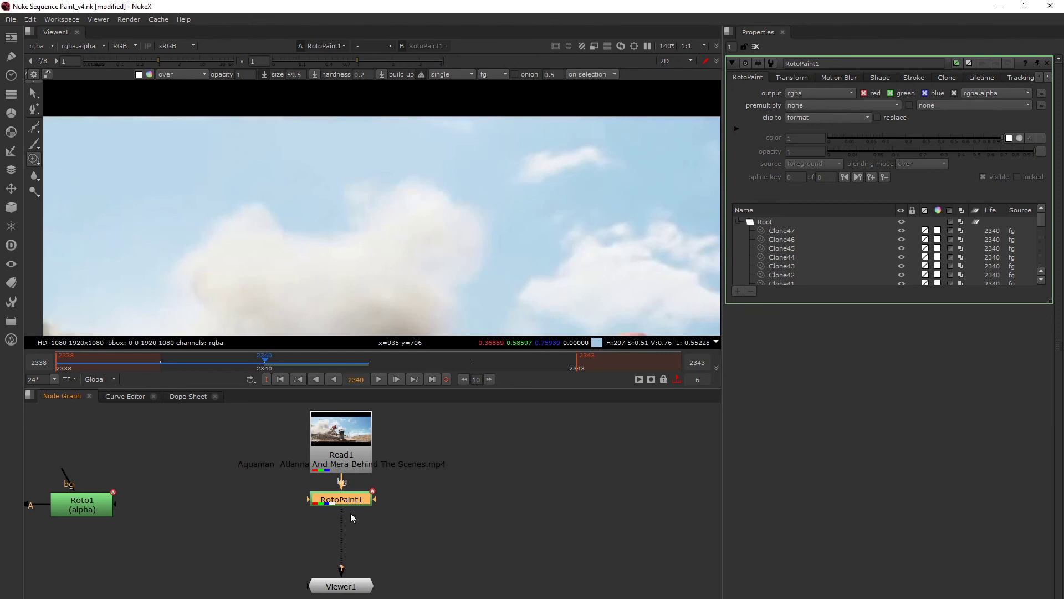
drag(351, 501, 325, 500)
key(Delete)
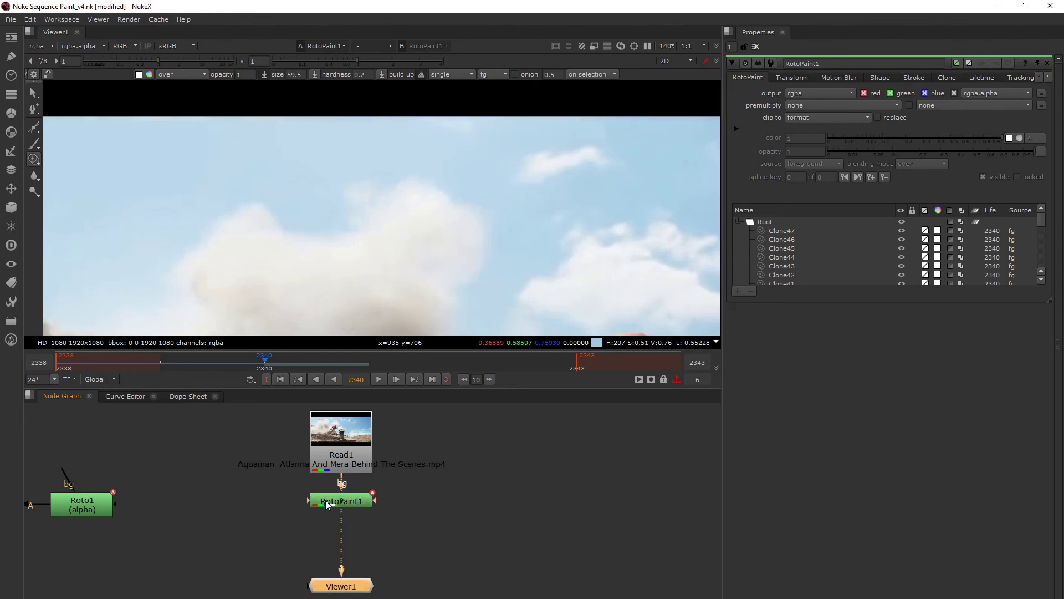
click(327, 504)
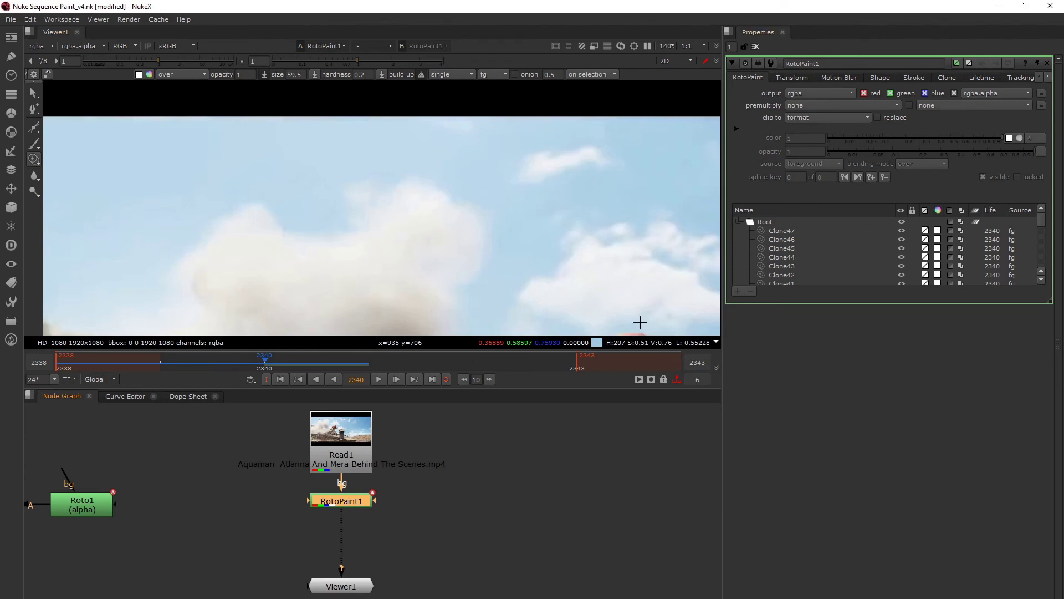
drag(330, 503, 331, 499)
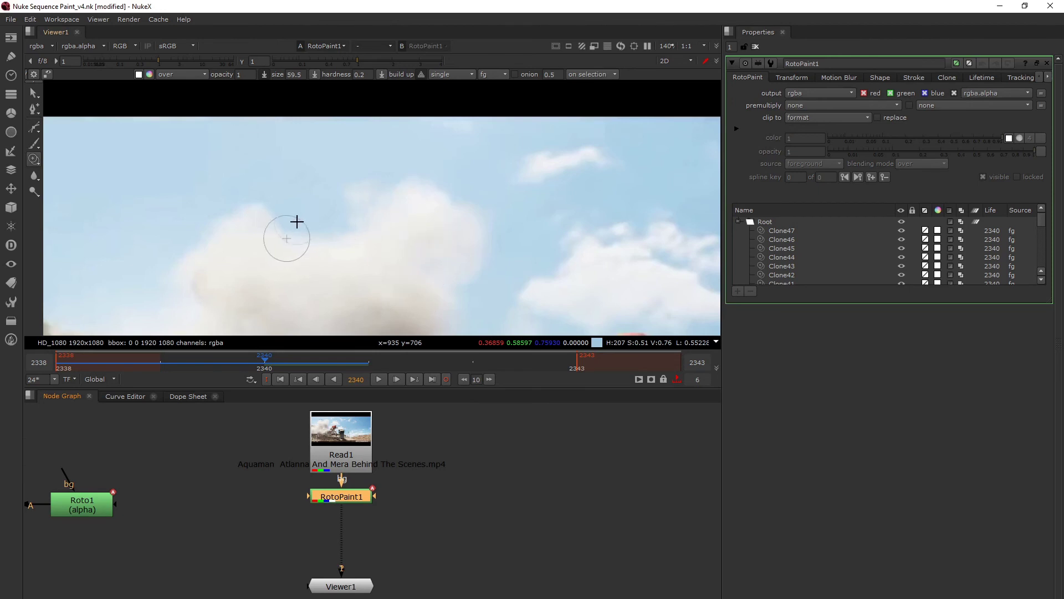
Blur the repaired cloud edge on frame 2340 at brush size 67 and opacity 0.1, and compare it with the original
key(2)
key(1)
click(34, 176)
drag(256, 211, 278, 216)
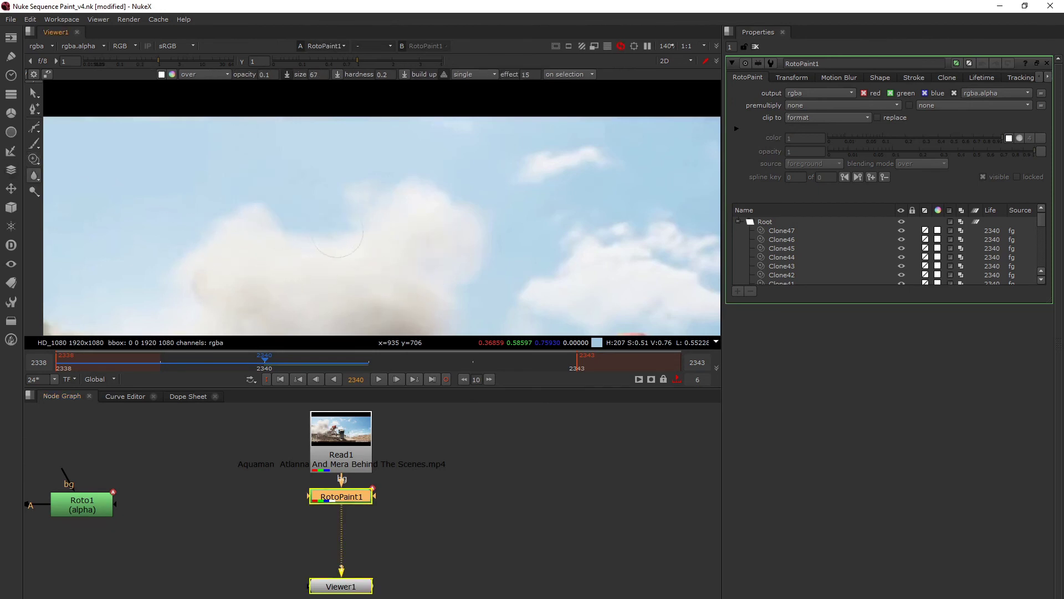
drag(337, 232, 238, 227)
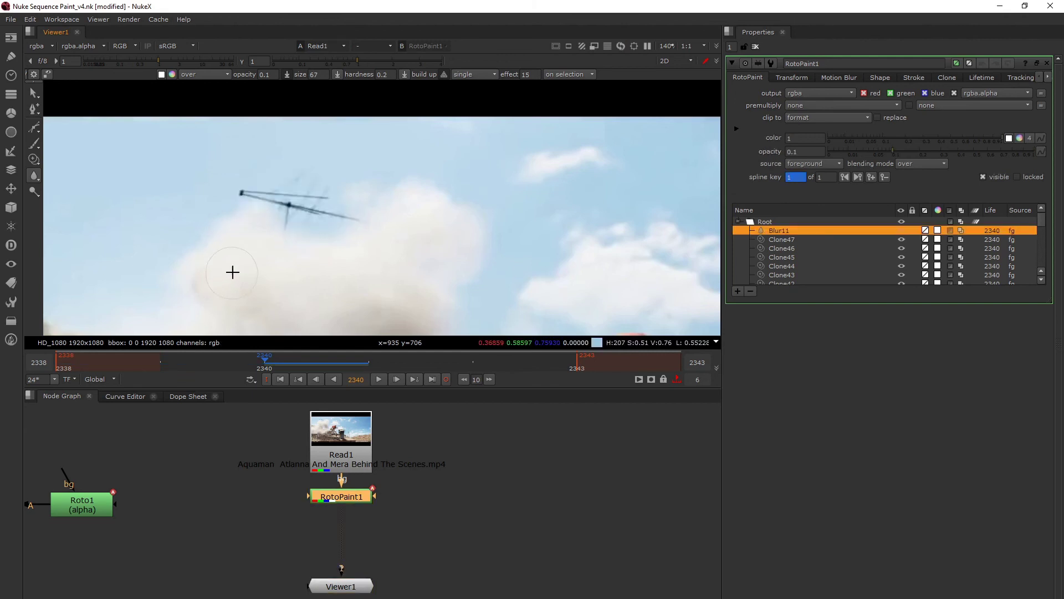
Clone cloud over the repaired edge on frame 2340 at brush size 59.5, and set the stroke's opacity to 0.084
click(34, 159)
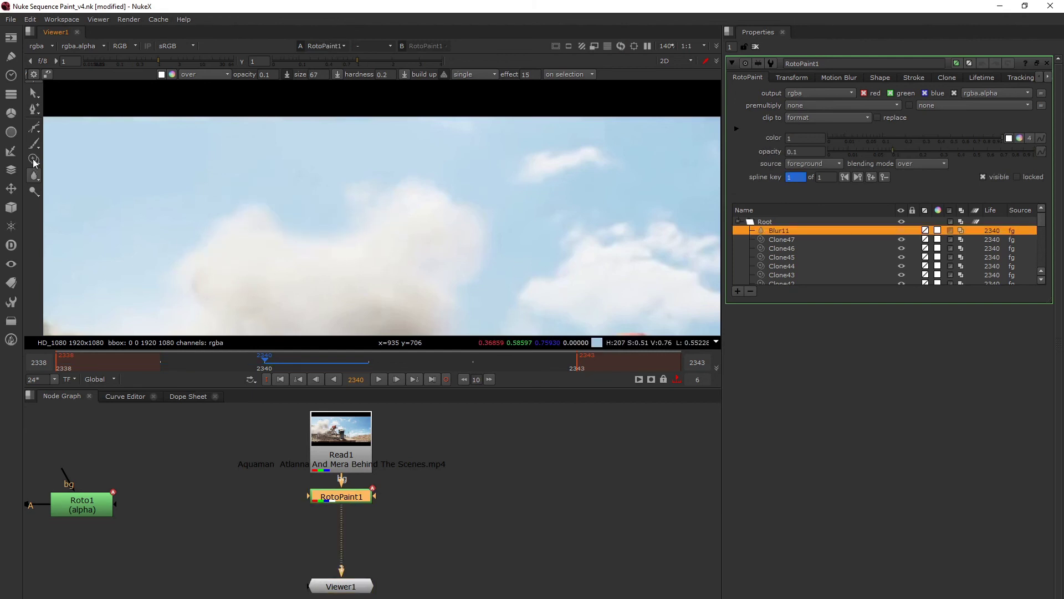
drag(348, 229, 354, 240)
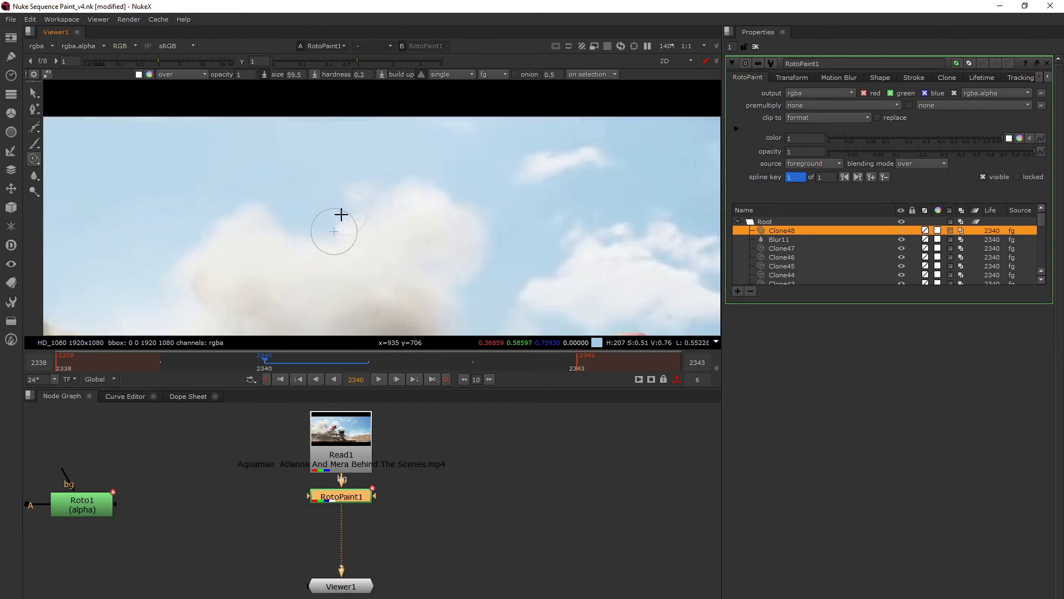
key(2)
key(1)
key(2)
key(1)
key(2)
key(1)
drag(975, 149, 887, 152)
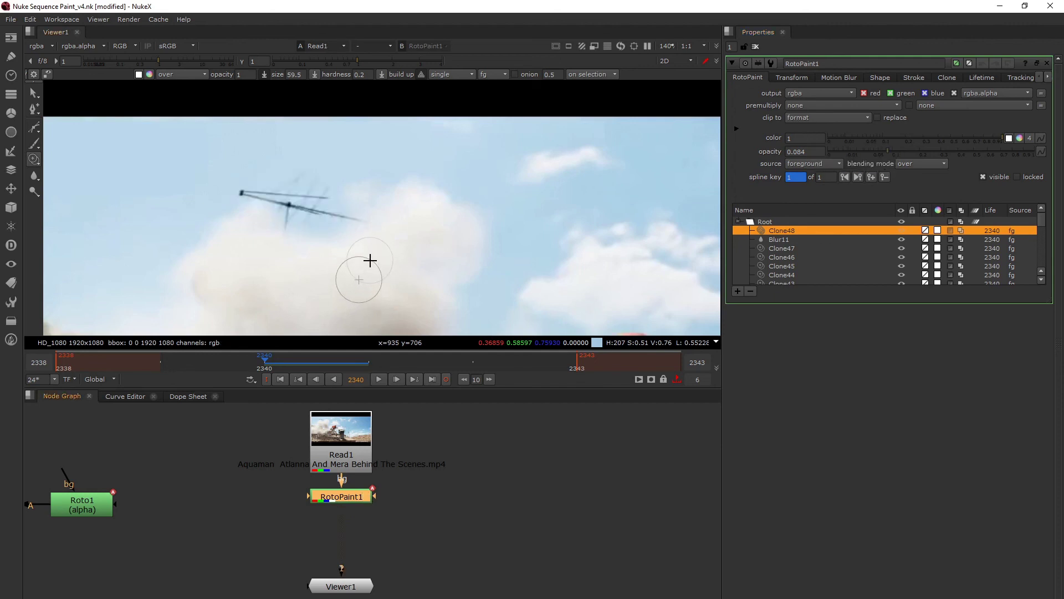
Check the antenna cleanup frame by frame between frames 2338 and 2341
key(Left)
key(Left)
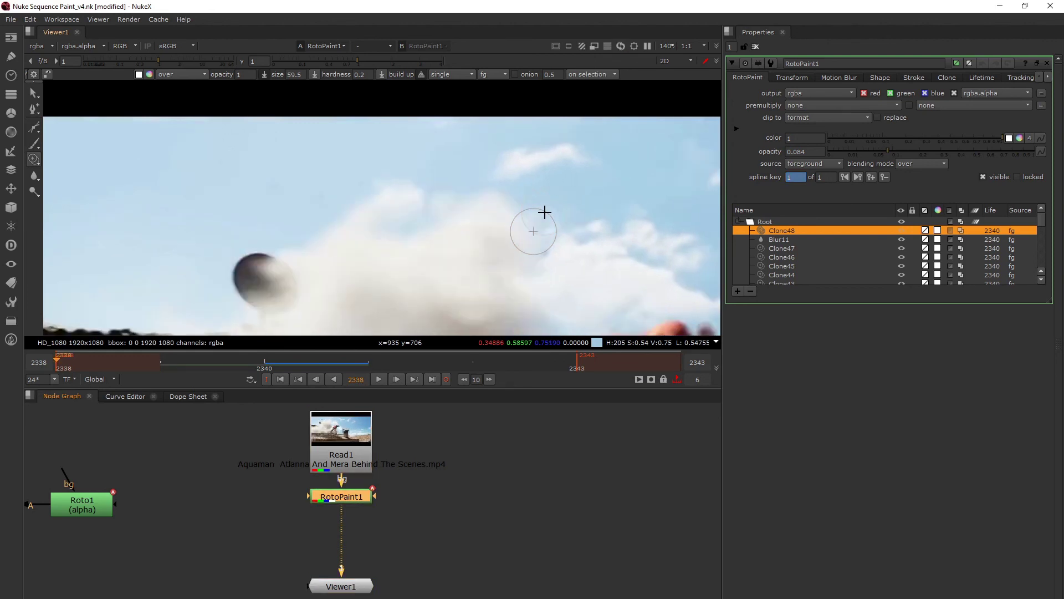
key(Right)
key(Right)
key(Right)
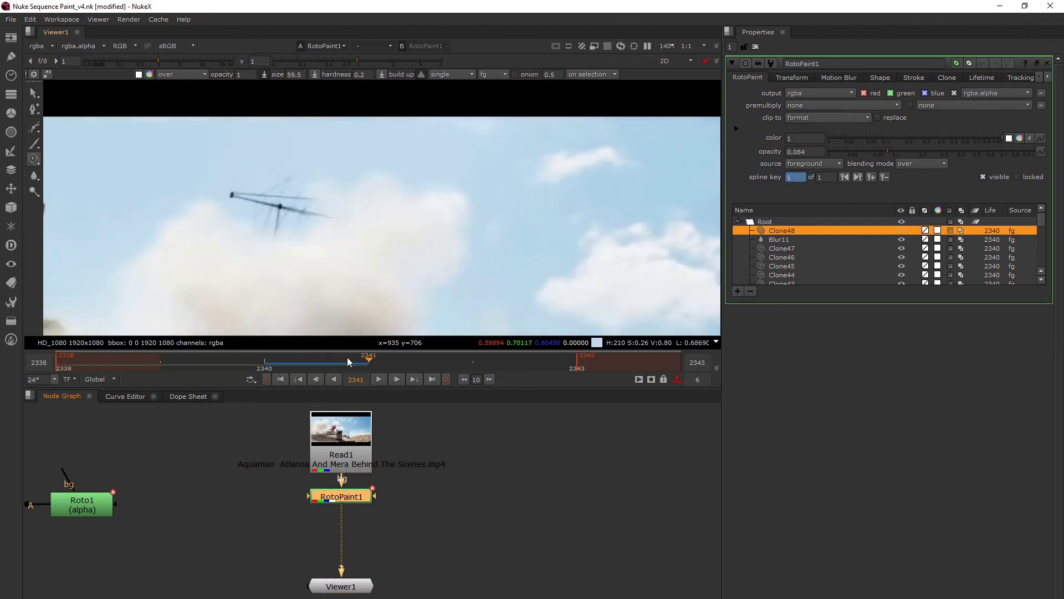
drag(347, 357, 179, 354)
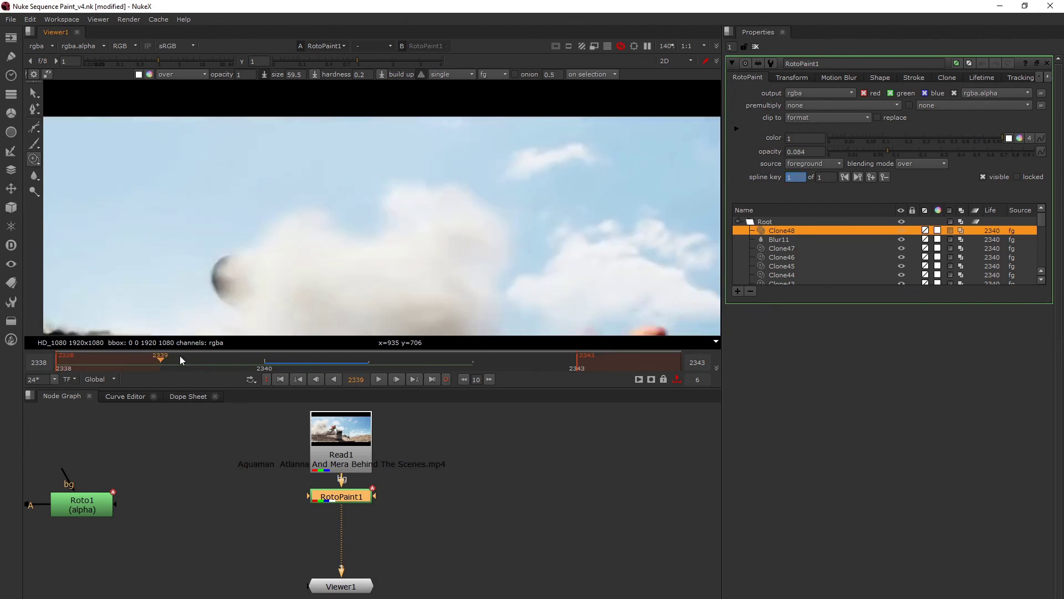
Examine the rooftop, chimney, remaining antenna and flying debris frame by frame in the enlarged viewer
scroll(399, 182, down, 3)
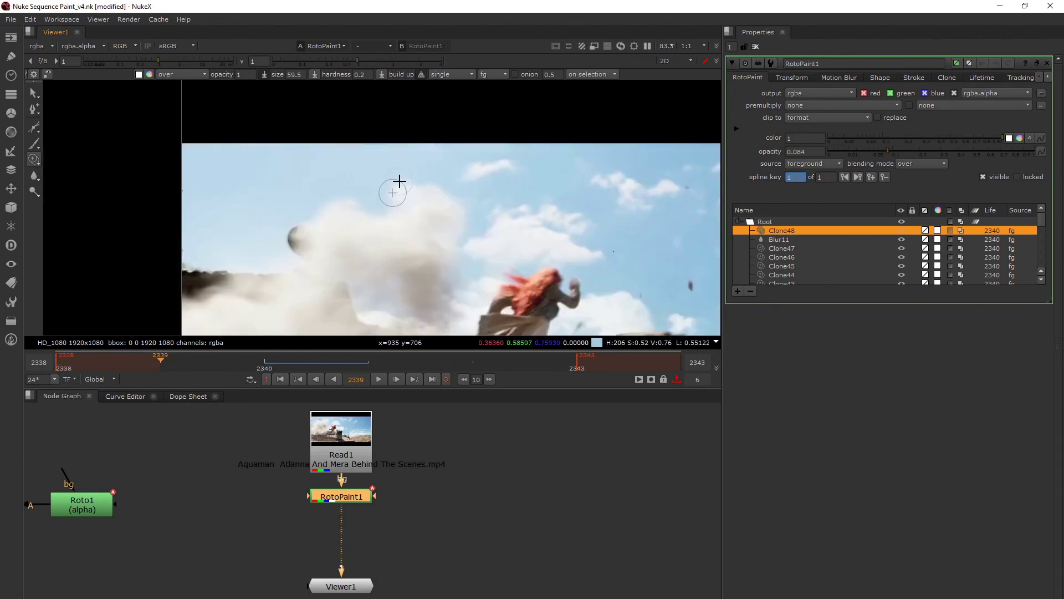
key(space)
middle_drag(442, 461, 415, 409)
scroll(606, 411, up, 4)
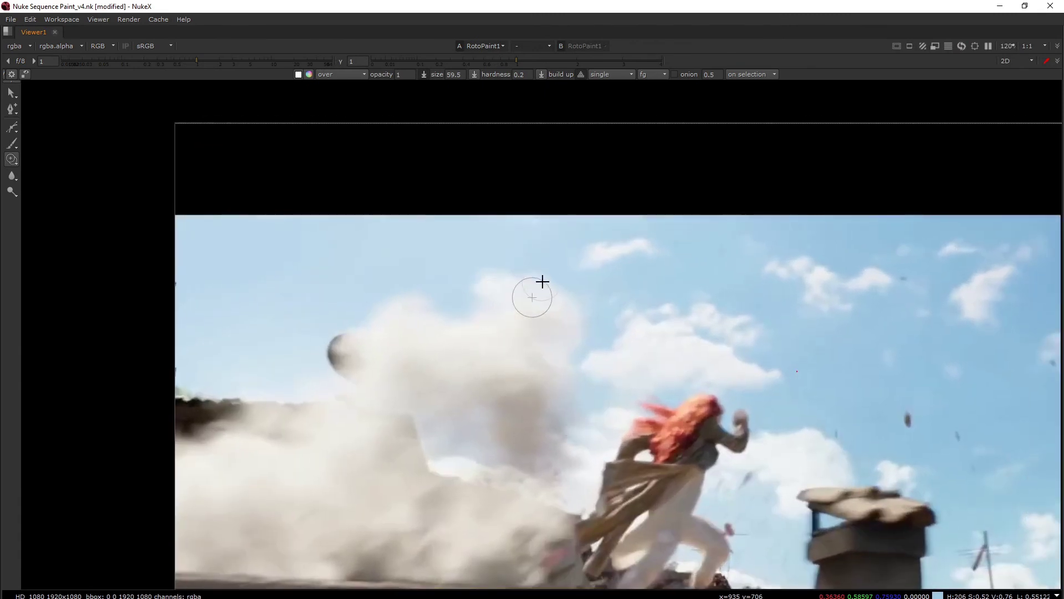
middle_drag(646, 336, 498, 321)
middle_drag(670, 348, 501, 330)
scroll(522, 364, up, 1)
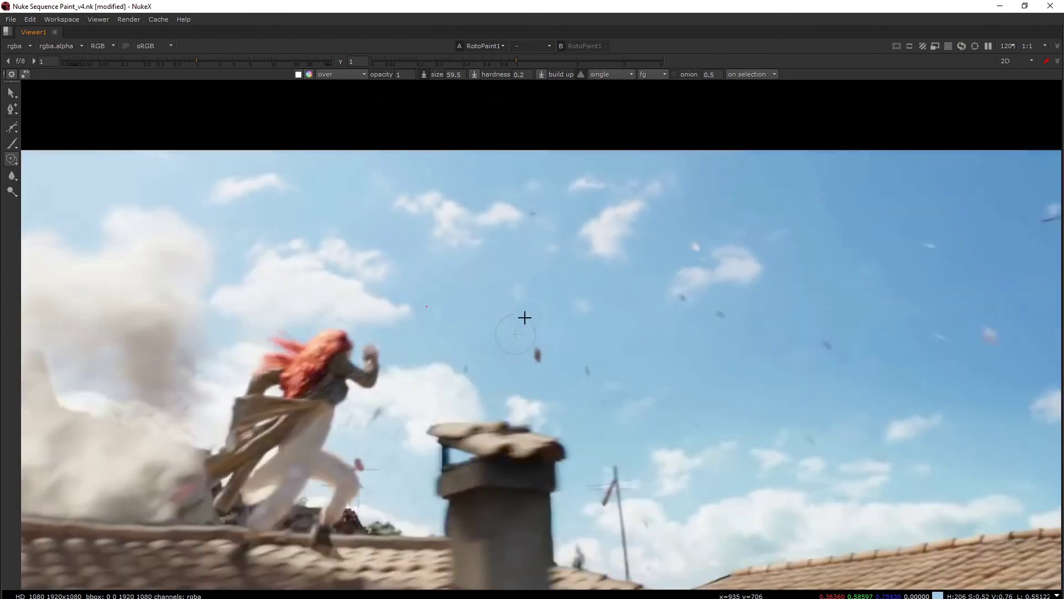
scroll(549, 339, down, 1)
middle_drag(610, 323, 482, 270)
key(Left)
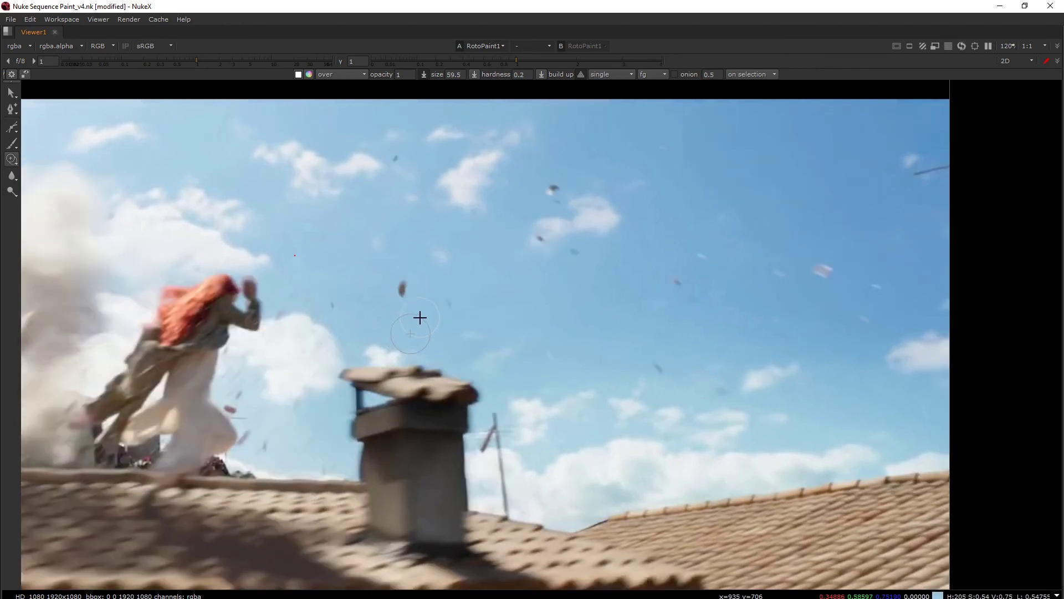
key(Right)
key(Right)
key(Right)
key(Right)
key(Right)
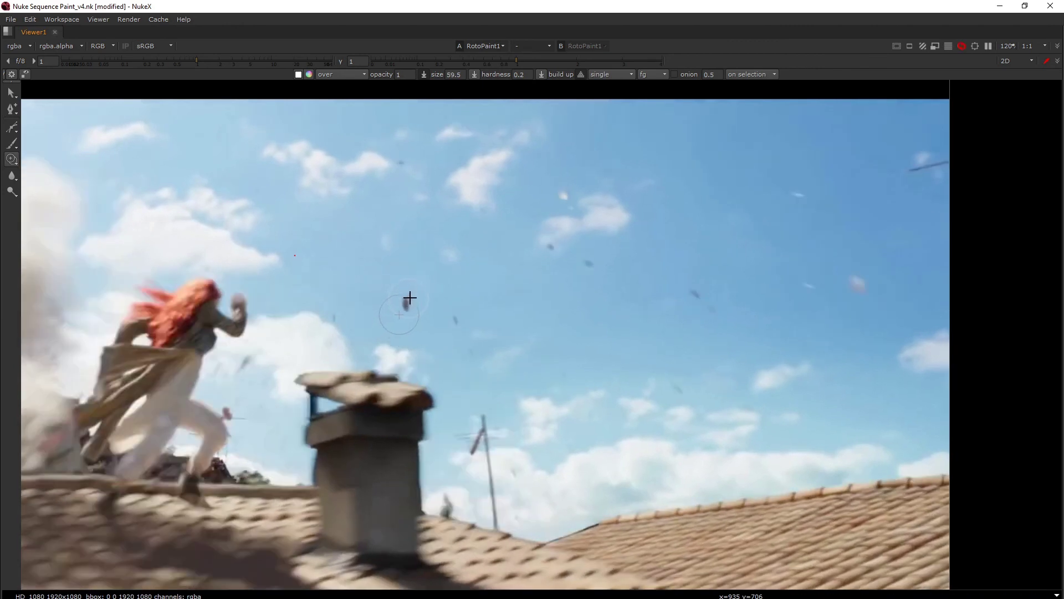
key(Right)
key(Right)
key(Right)
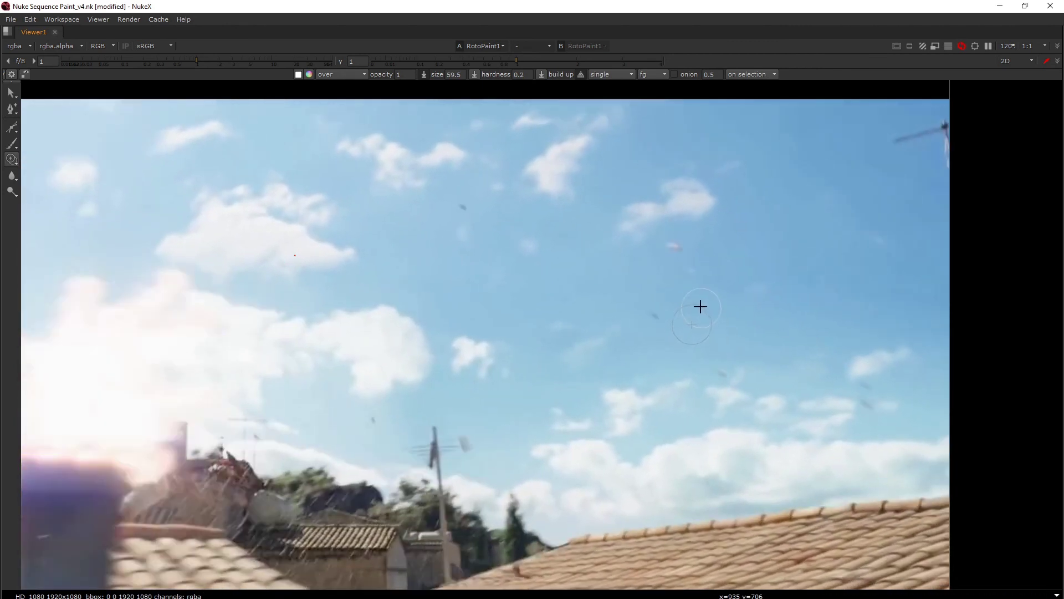
key(Left)
key(Left)
key(Left)
key(Left)
key(Left)
key(Left)
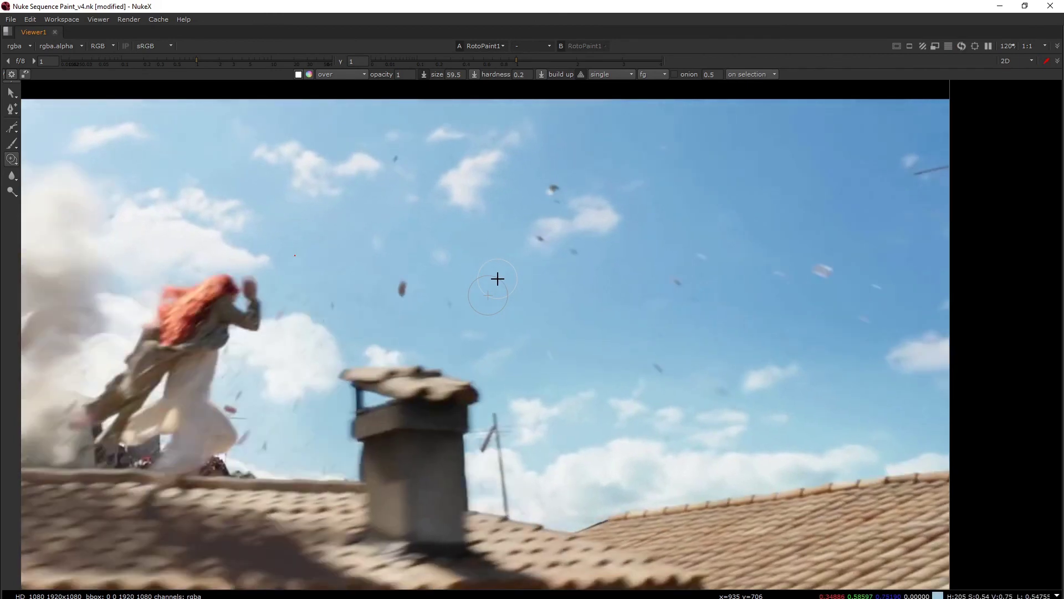
key(Right)
key(Right)
key(Right)
key(Right)
key(Right)
scroll(386, 293, up, 2)
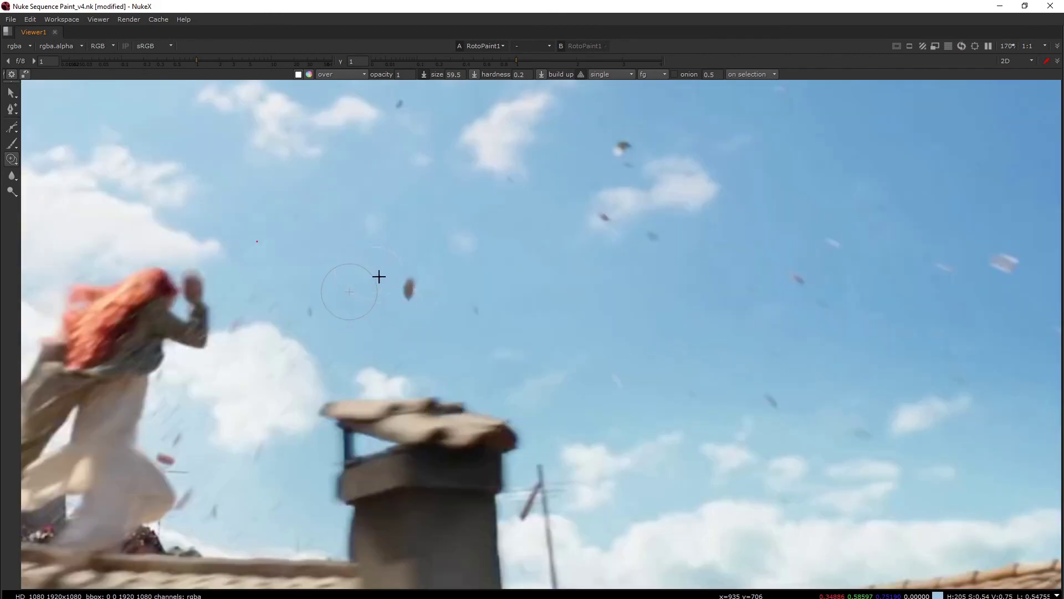
ctrl+drag(323, 321, 302, 296)
key(space)
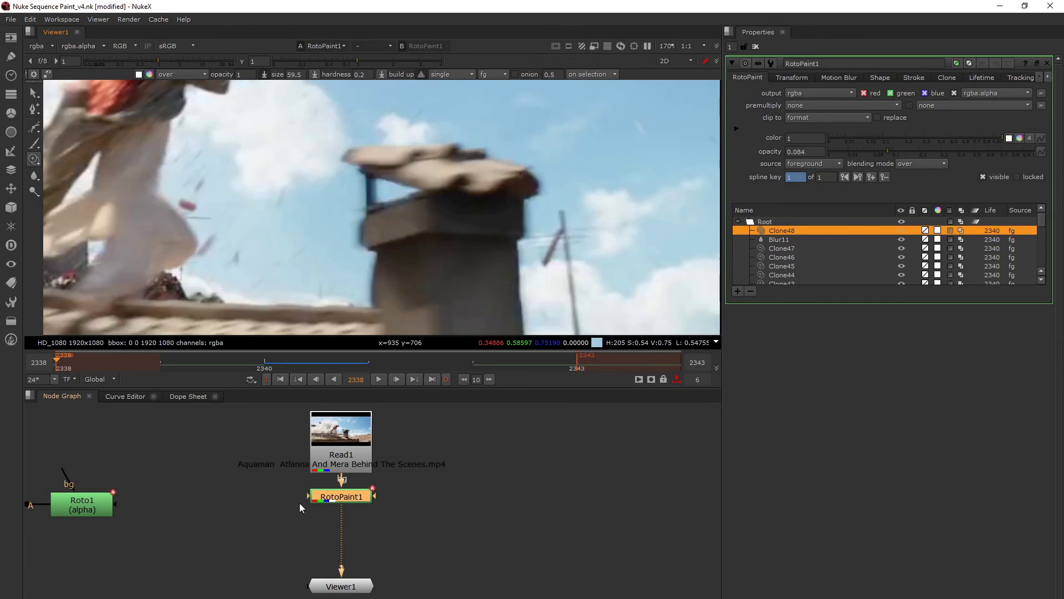
mouse_move(329, 494)
mouse_down()
mouse_move(330, 507)
mouse_move(329, 495)
mouse_up()
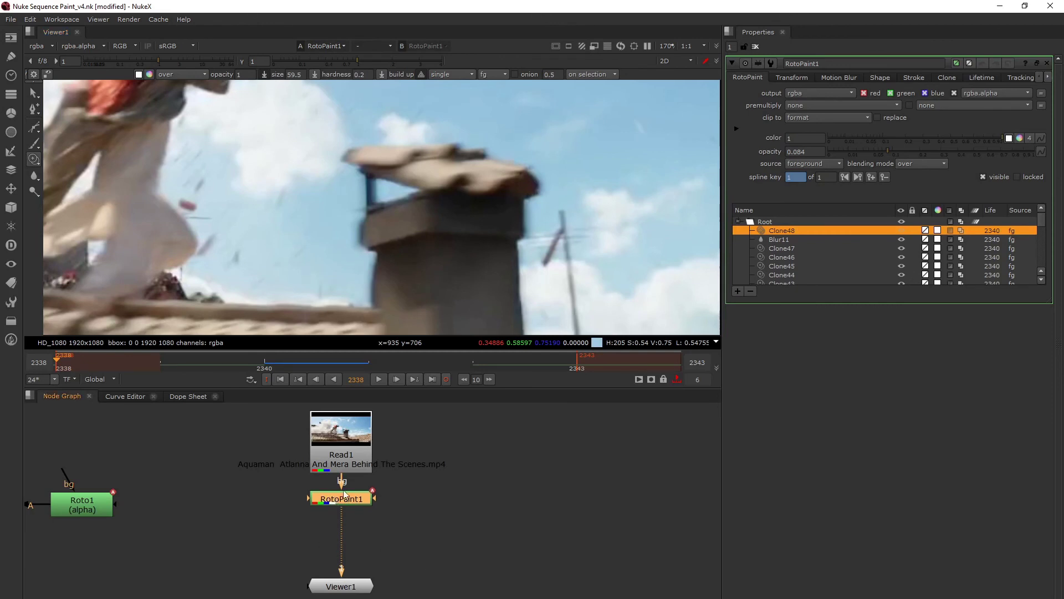
scroll(427, 272, down, 3)
middle_drag(459, 173, 459, 193)
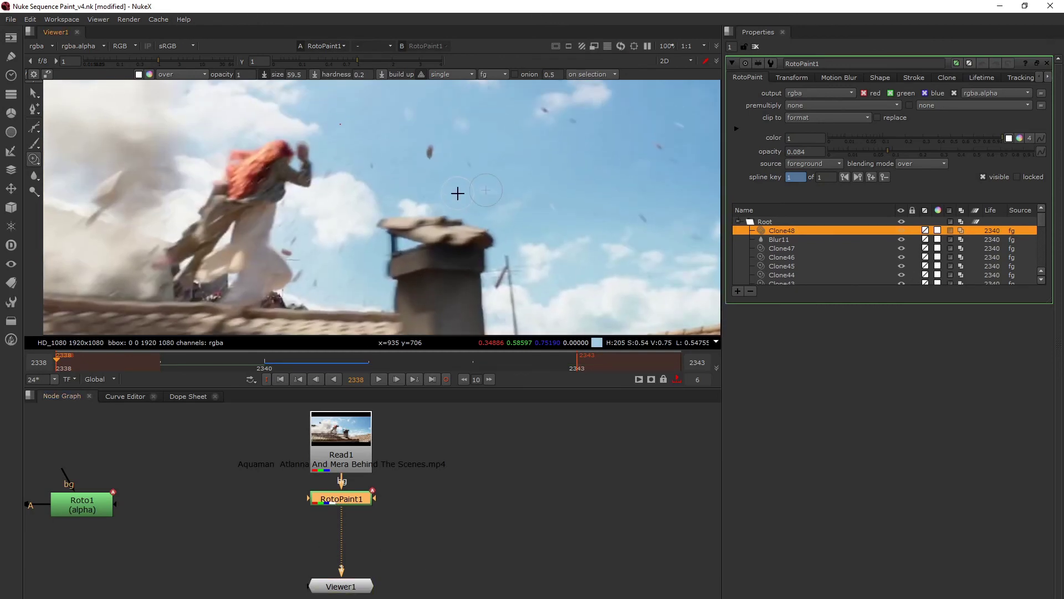
drag(337, 502, 336, 505)
drag(351, 504, 353, 507)
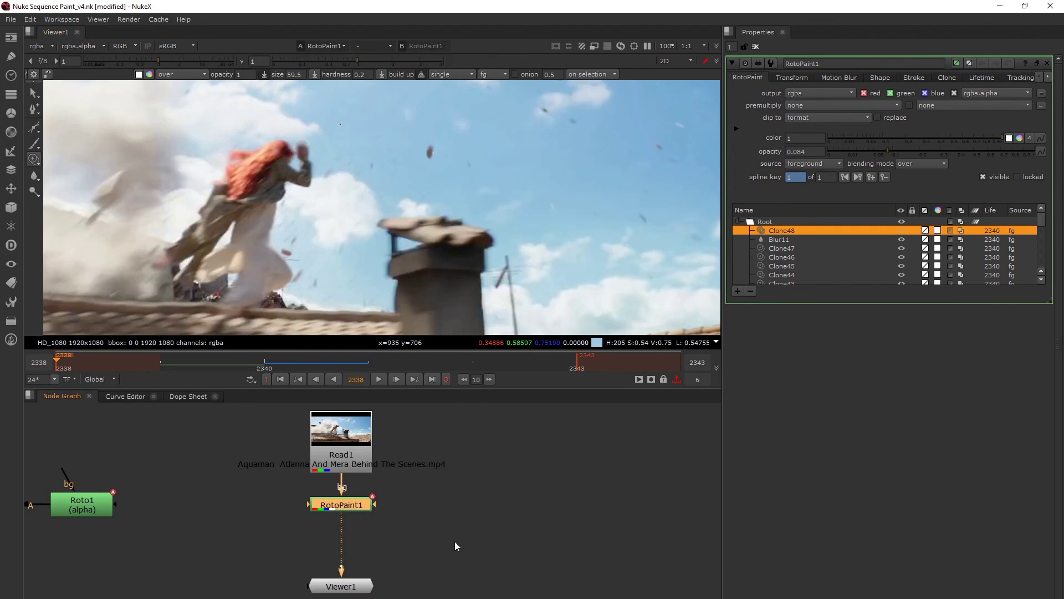
drag(455, 542, 267, 488)
drag(340, 504, 341, 501)
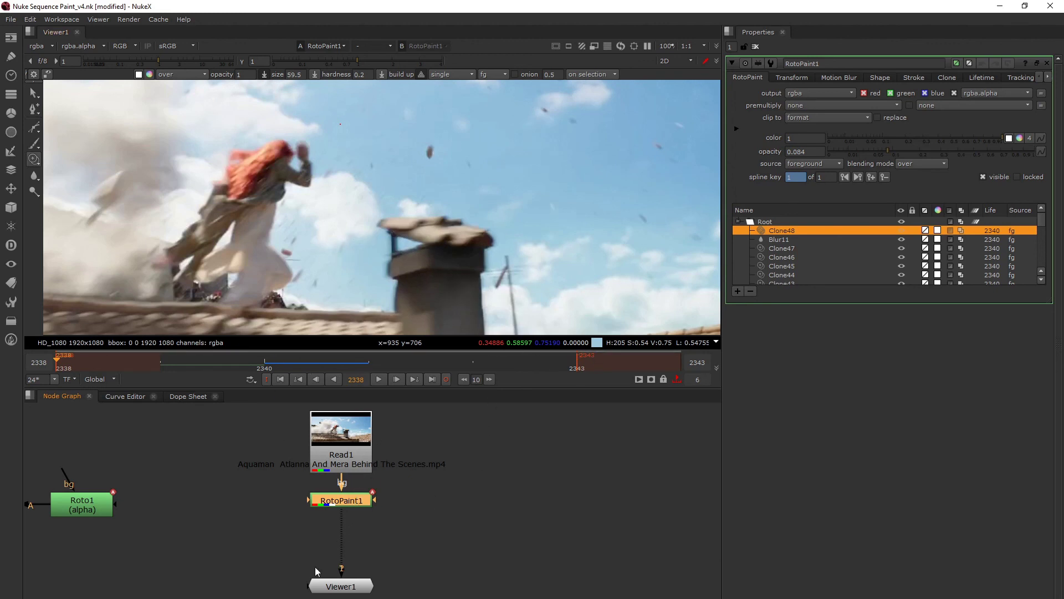
drag(340, 504, 340, 511)
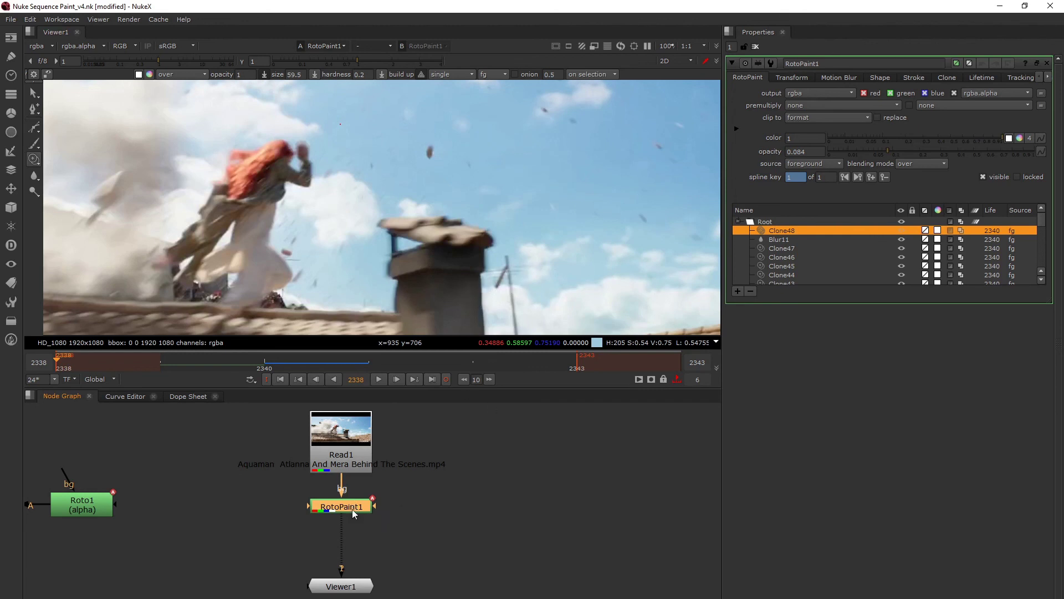
drag(352, 513, 353, 506)
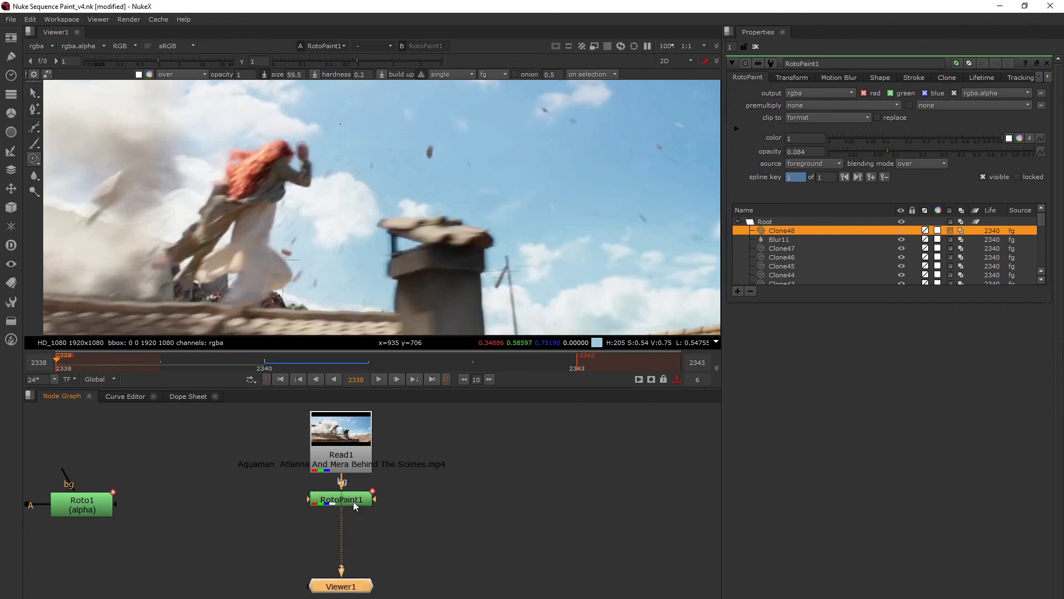
scroll(455, 185, down, 2)
middle_drag(455, 185, 496, 222)
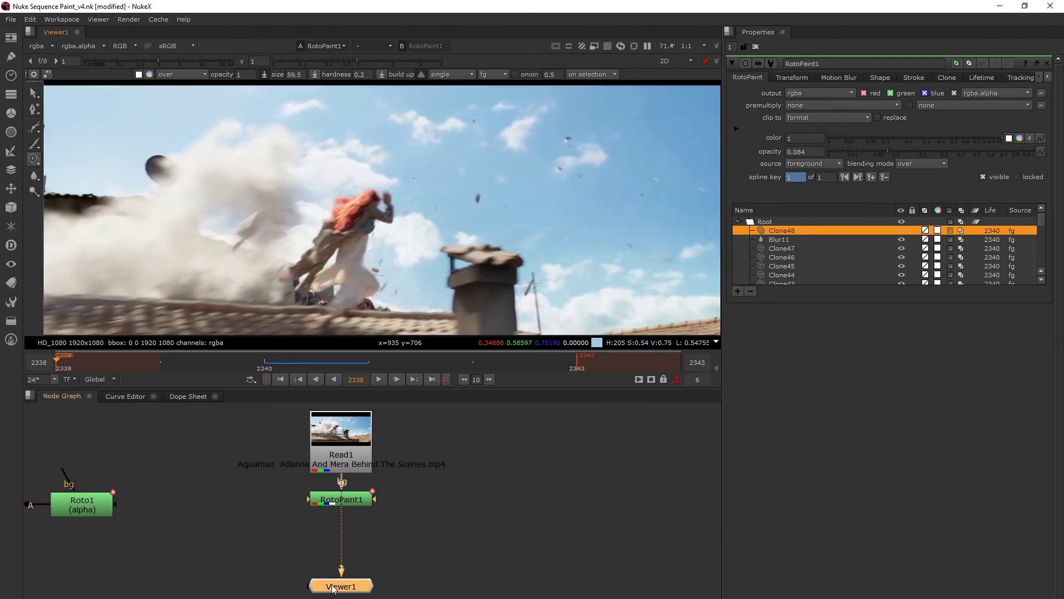
click(103, 506)
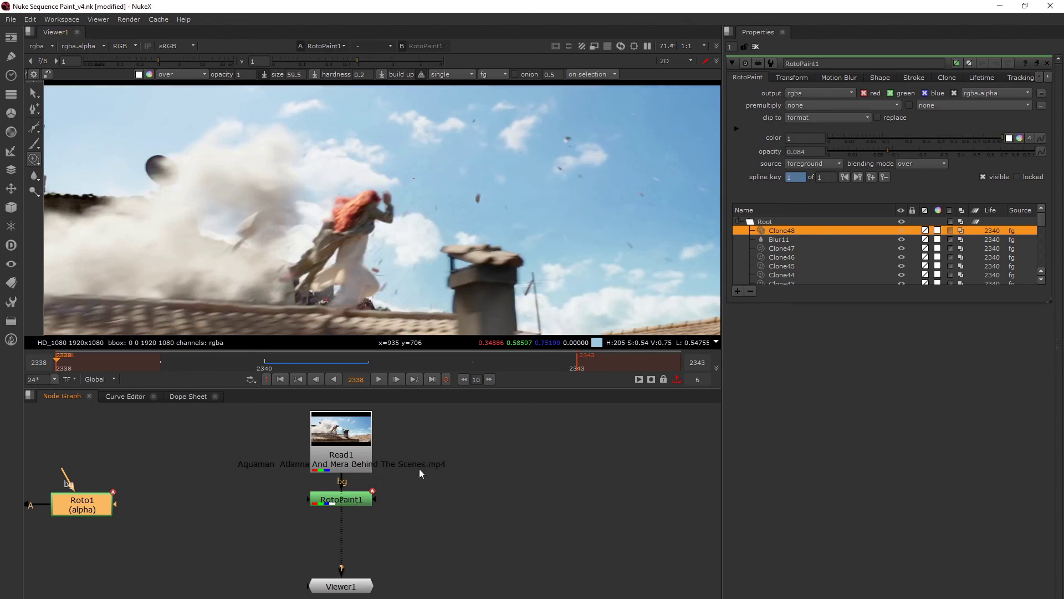
click(357, 500)
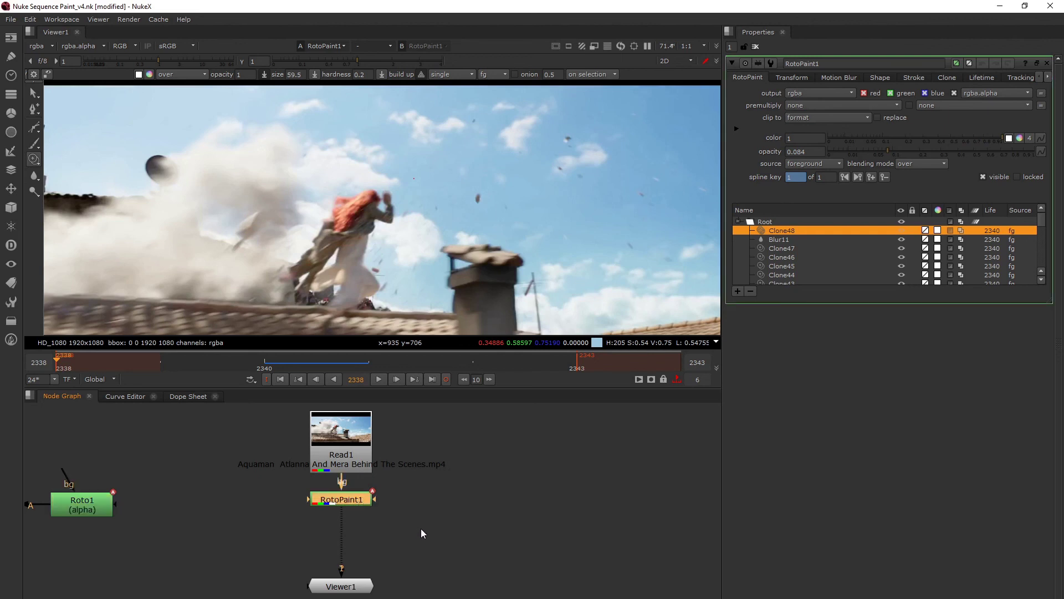
drag(420, 528, 273, 479)
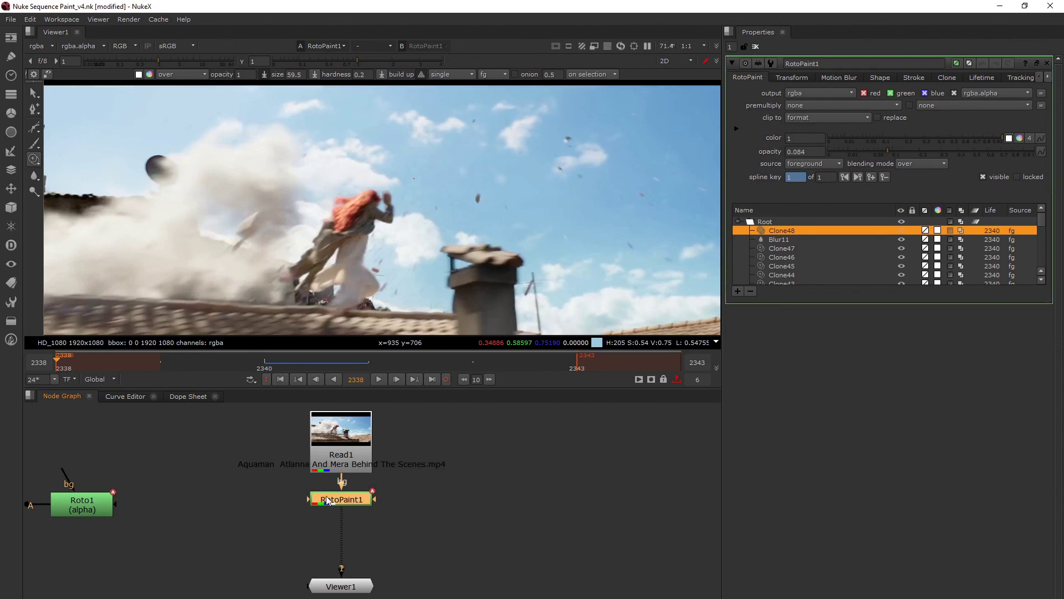